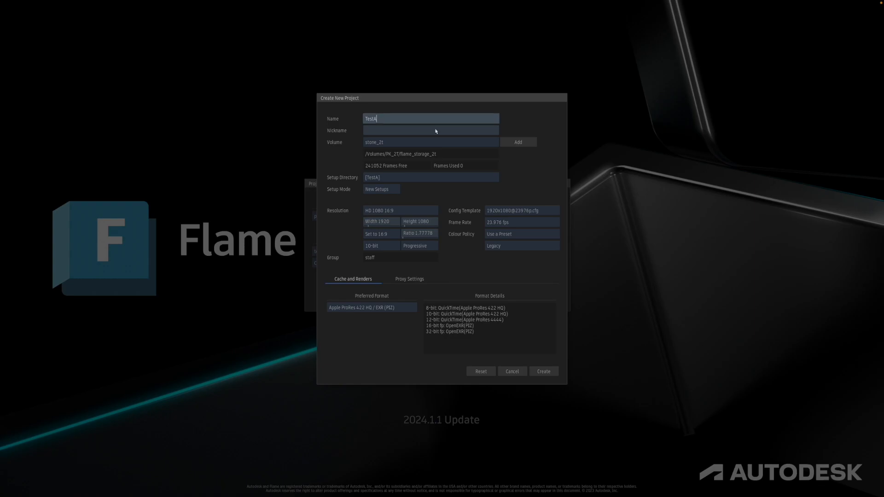
Confirm the project name TestA and select the HD 1080 16:9 (1920 x 1080) broadcast resolution.
key("Tab")
left_click(514, 116)
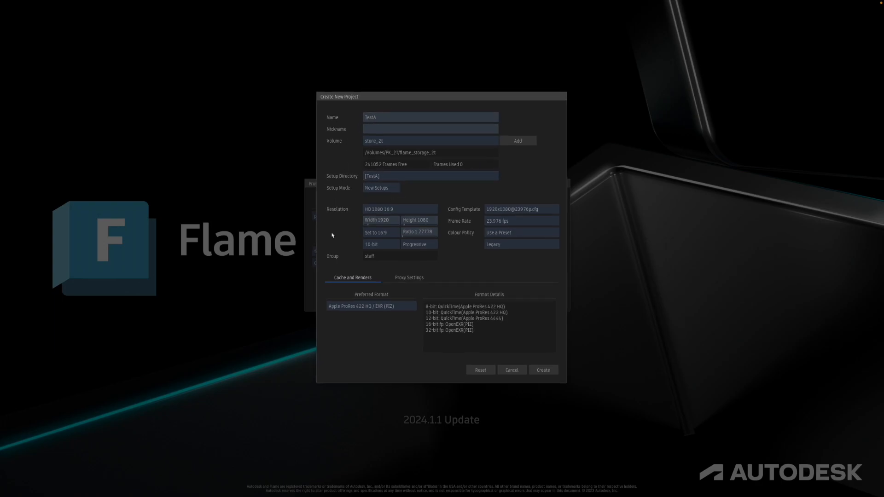
left_click(377, 212)
mouse_move(384, 211)
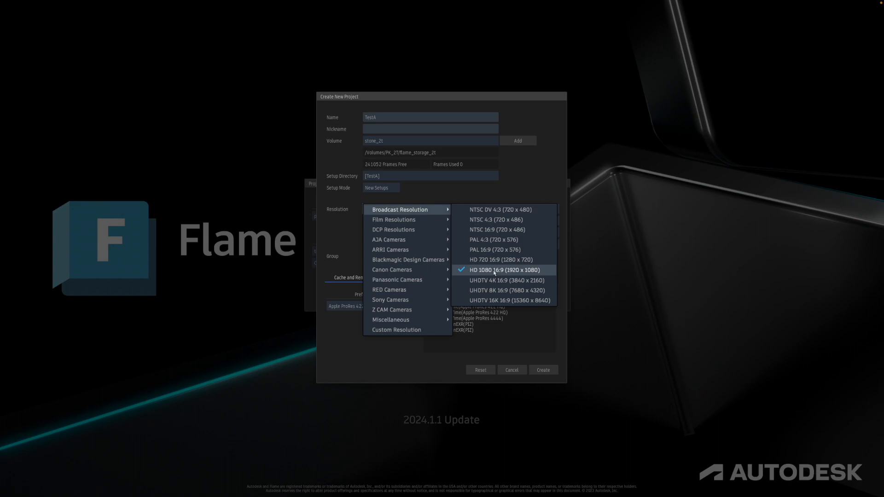
left_click(544, 272)
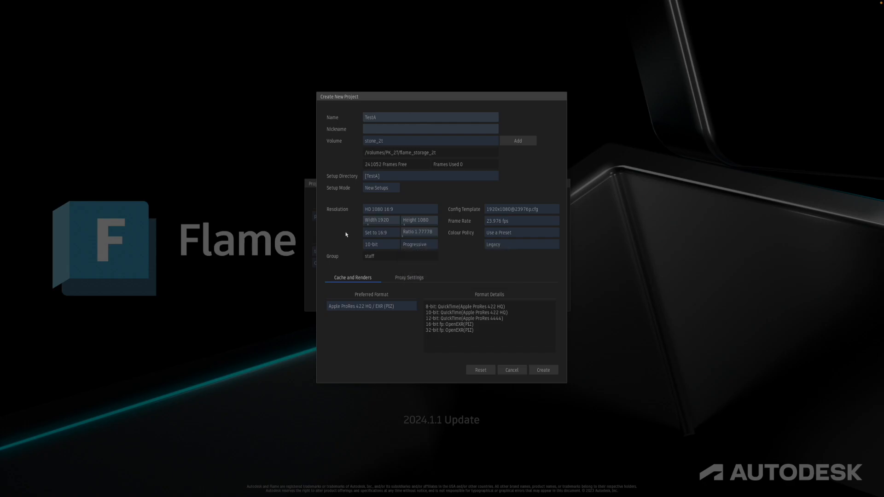
left_click(376, 246)
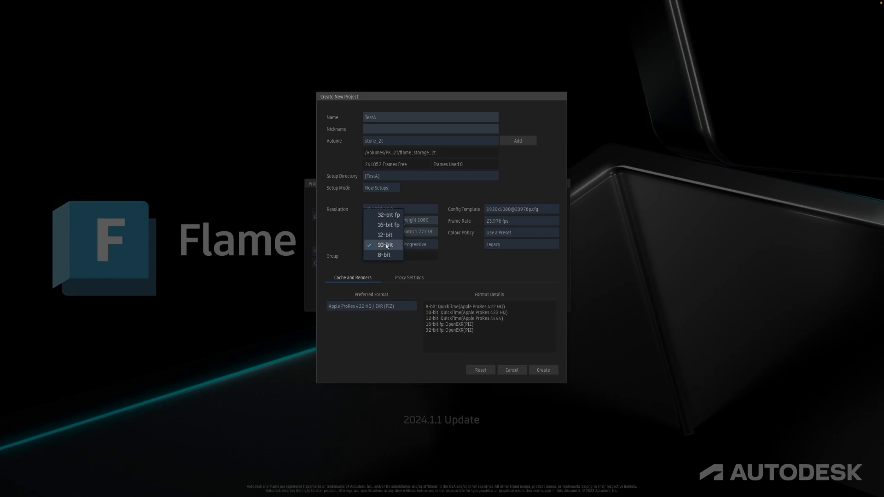
left_click(343, 234)
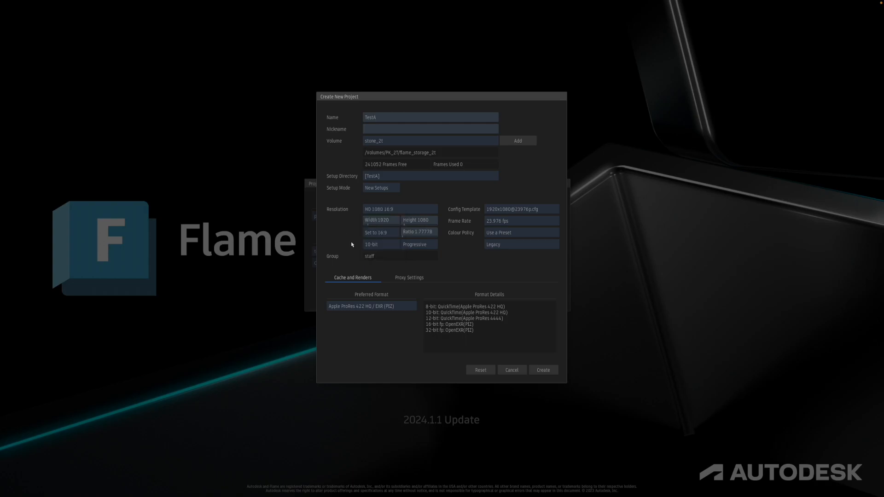
left_click(379, 249)
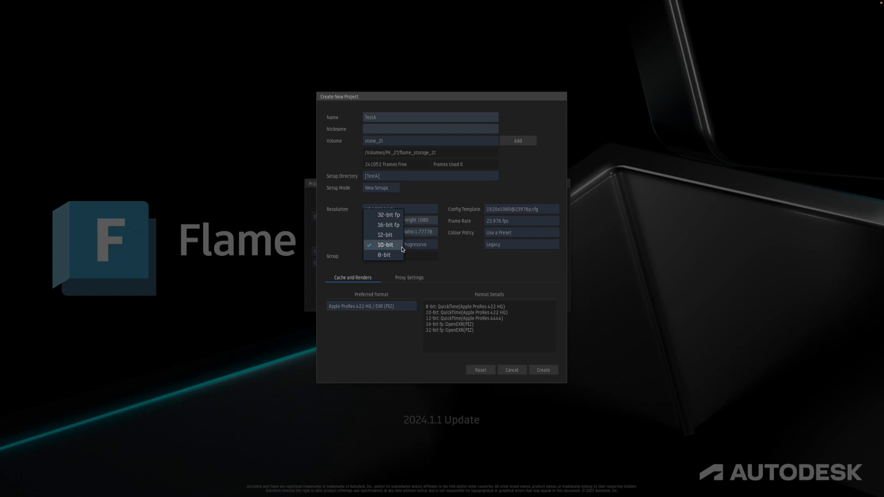
left_click(346, 227)
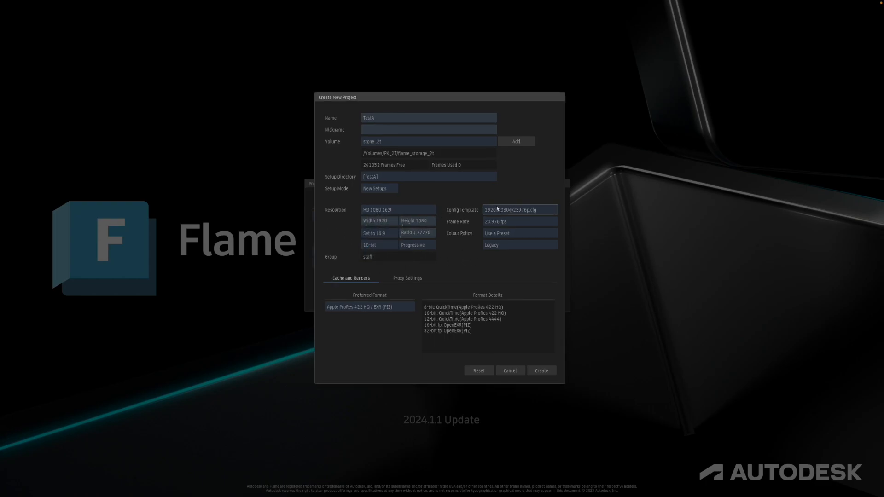
left_click(526, 211)
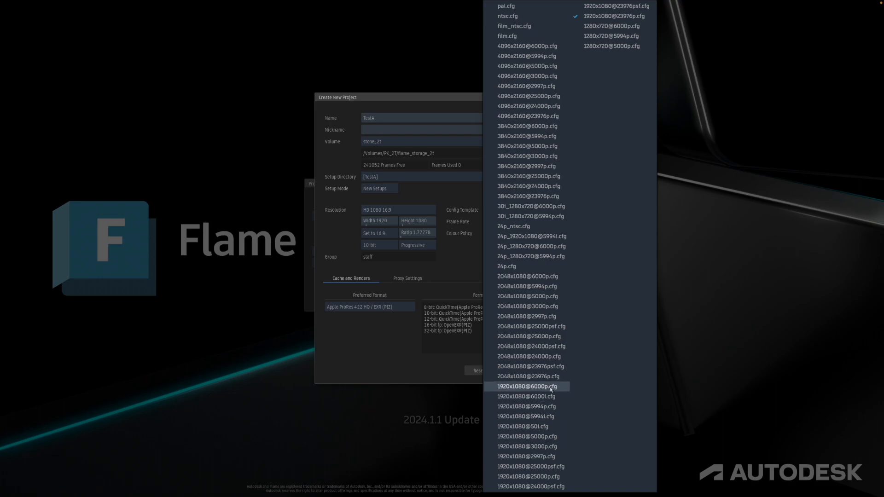
left_click(630, 17)
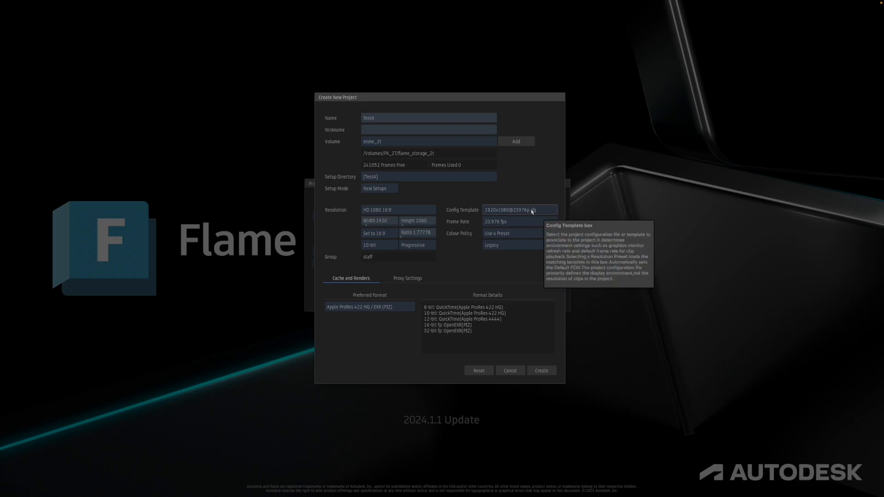
left_click(532, 210)
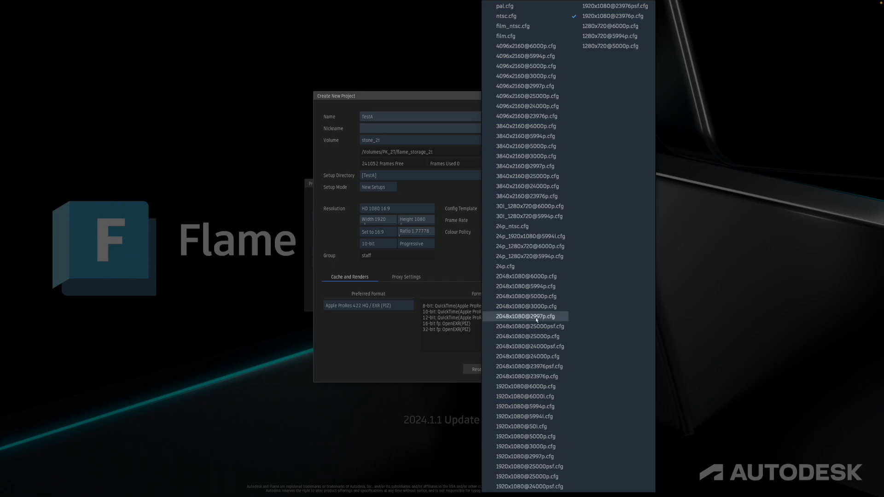
left_click(542, 457)
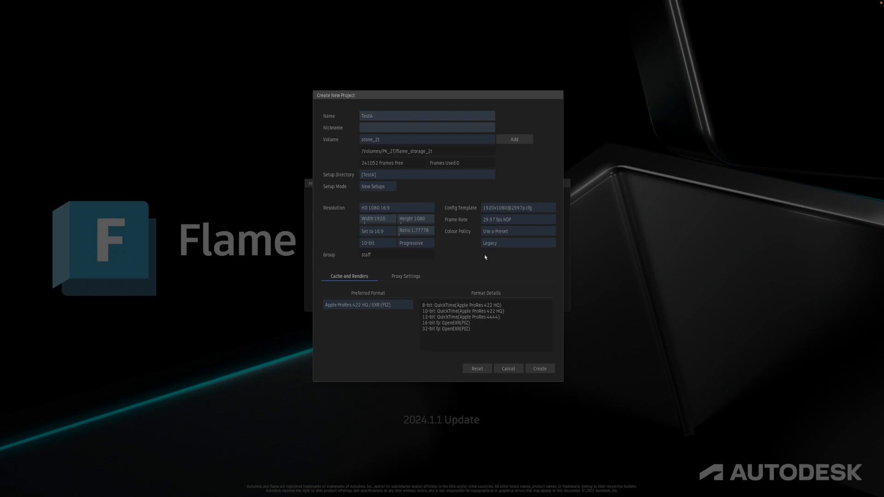
left_click(534, 208)
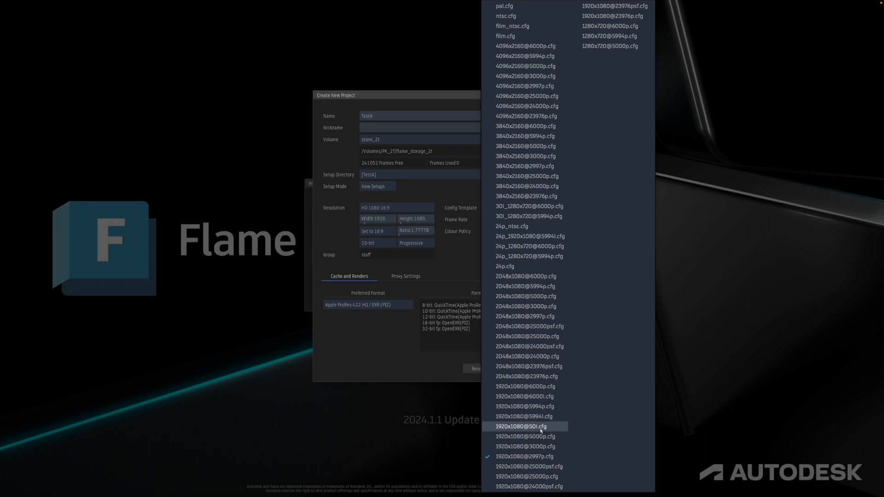
left_click(546, 477)
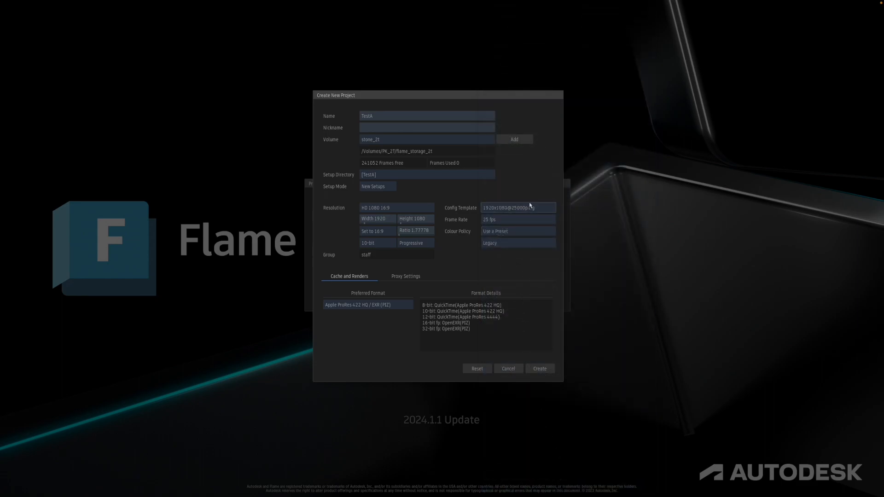
left_click(533, 207)
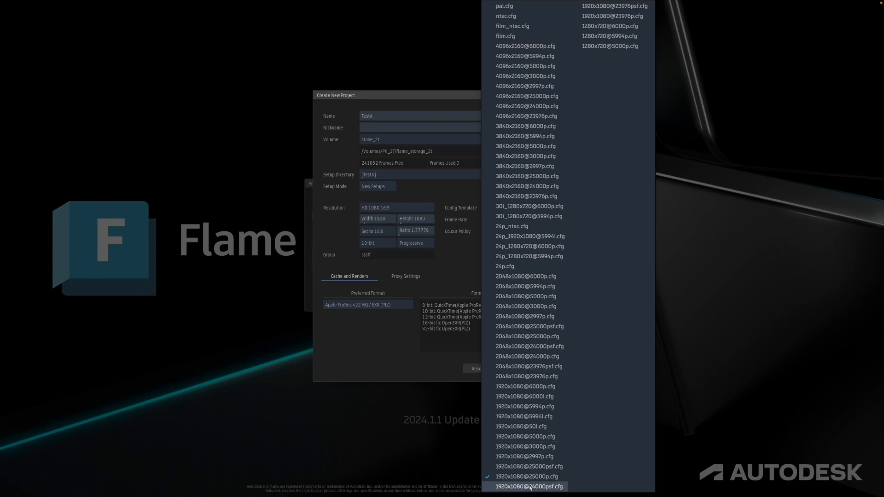
left_click(552, 478)
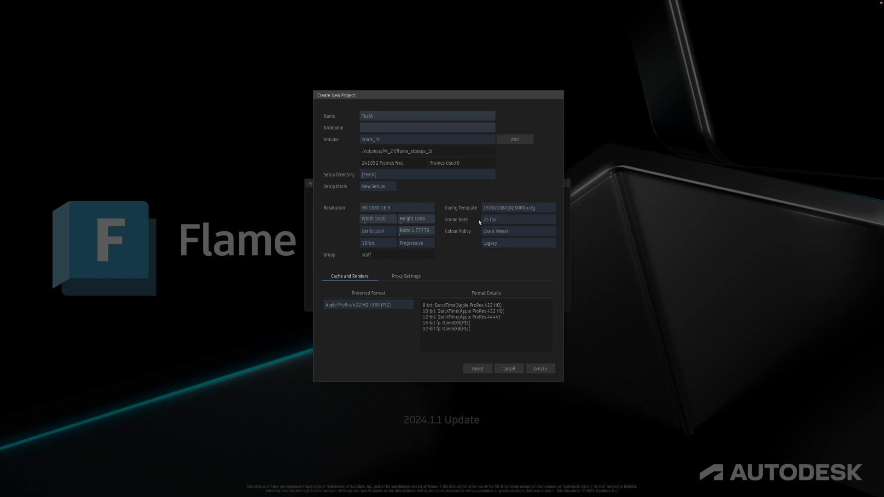
left_click(529, 205)
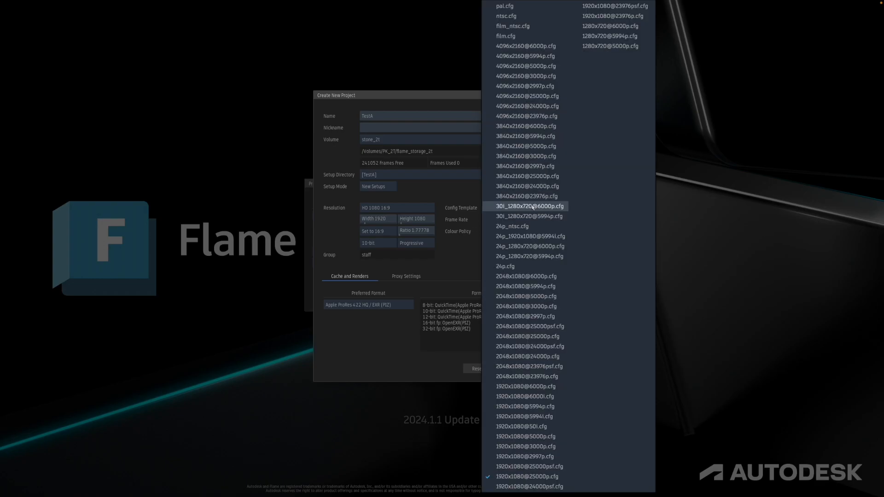
left_click(612, 17)
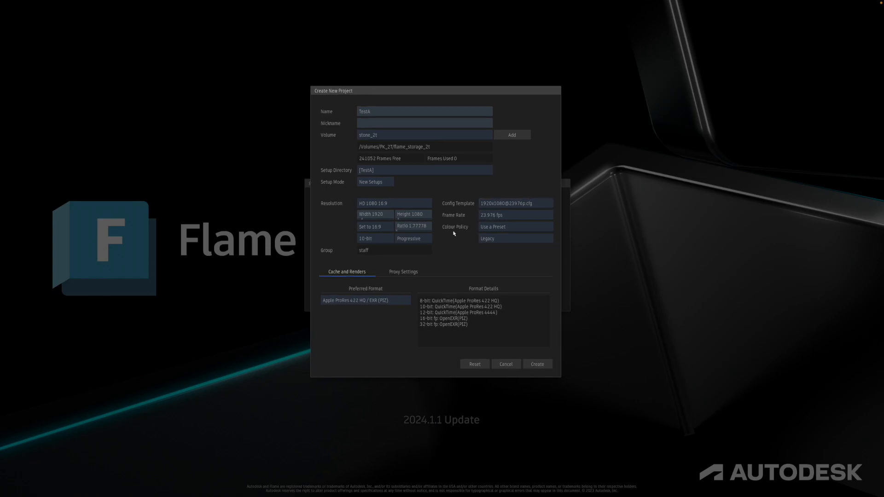
Examine the colour policy sources and the Autodesk colour policy presets available for the project.
left_click(496, 228)
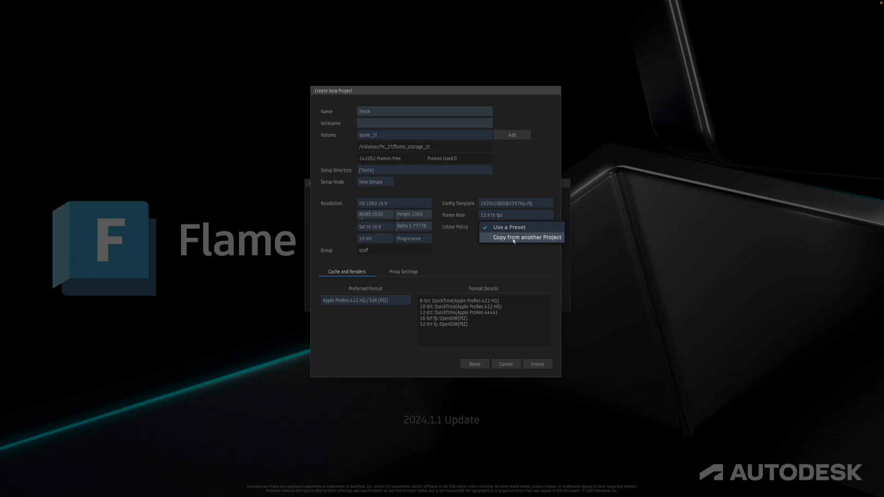
left_click(477, 241)
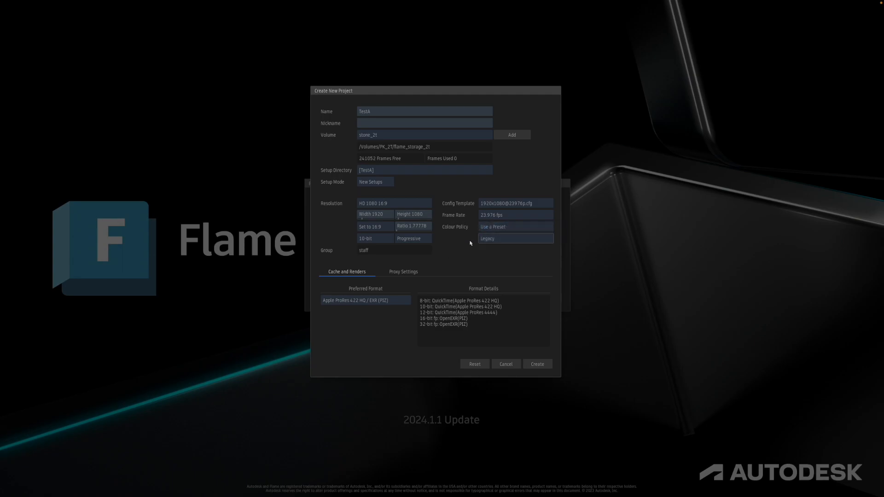
left_click(487, 243)
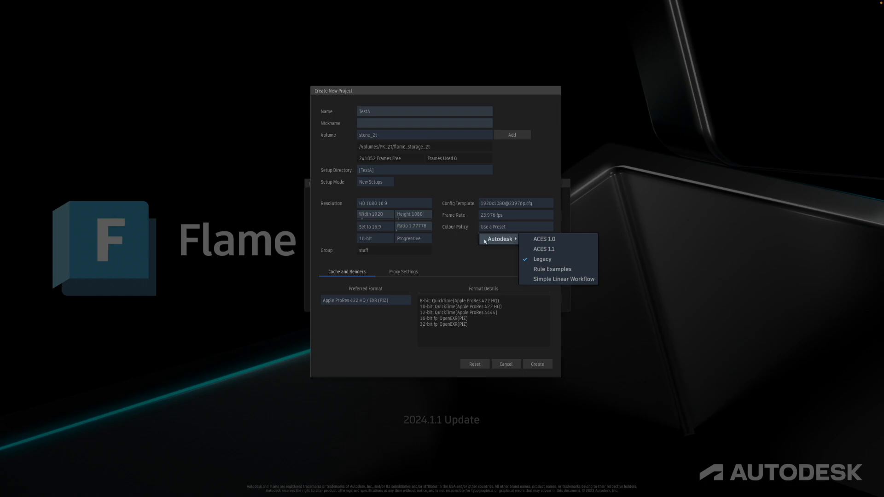
left_click(456, 259)
left_click(503, 240)
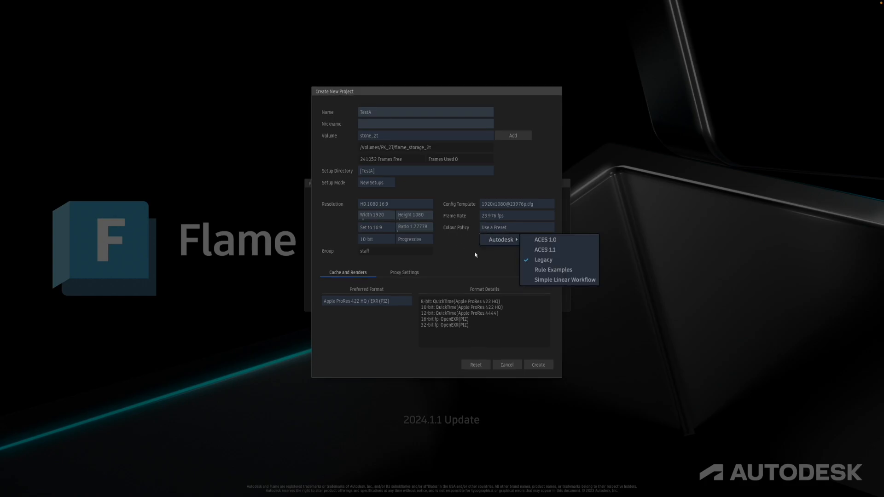
mouse_move(513, 239)
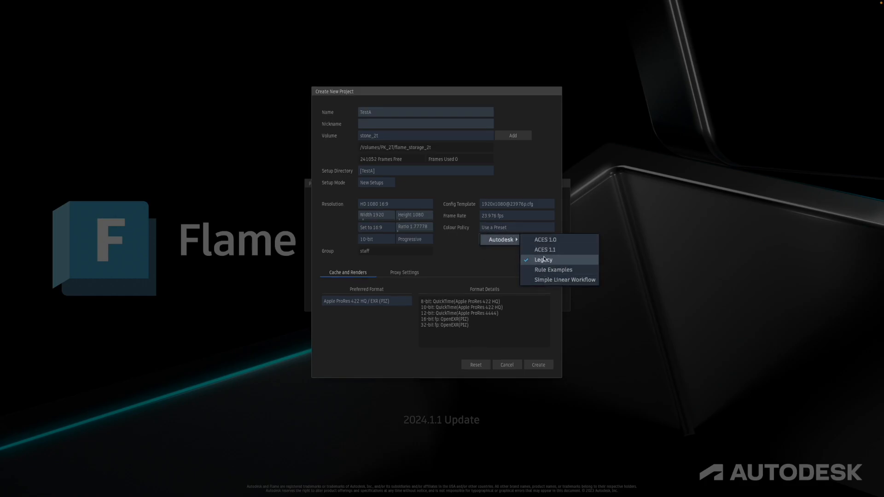
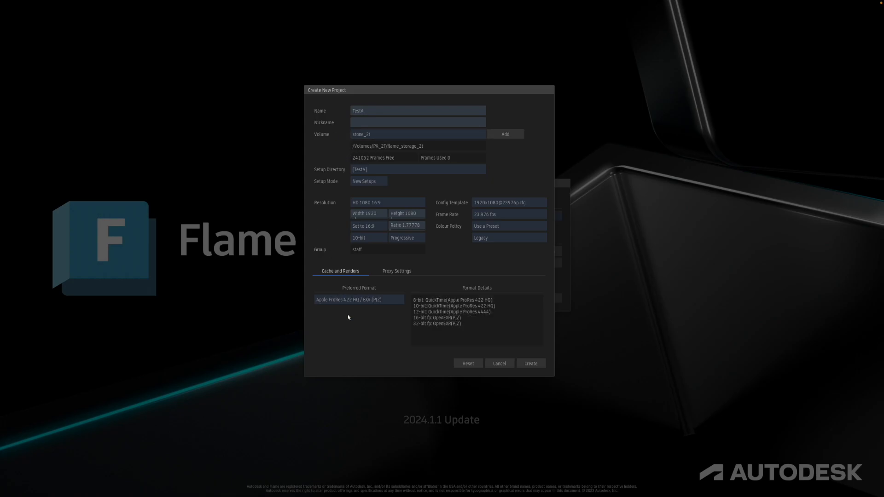
Compare the cache and render formats and set the preferred format to Apple ProRes 422 / RAW.
left_click(350, 300)
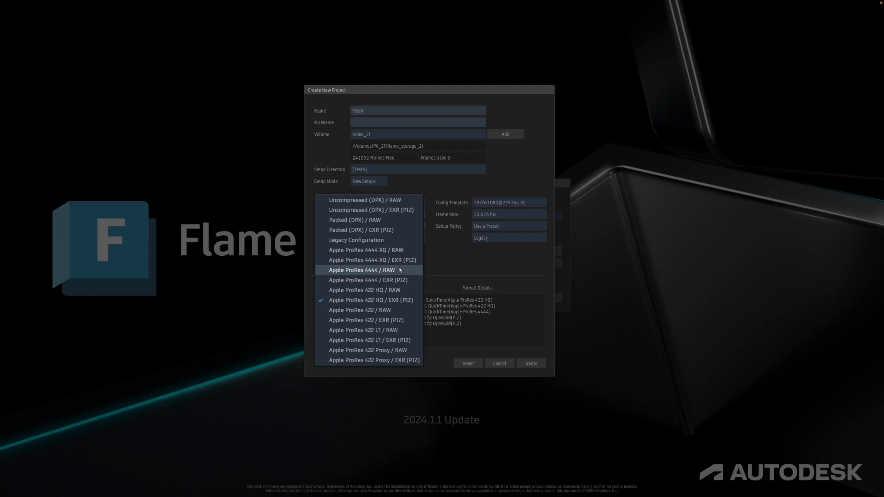
left_click(368, 271)
left_click(357, 300)
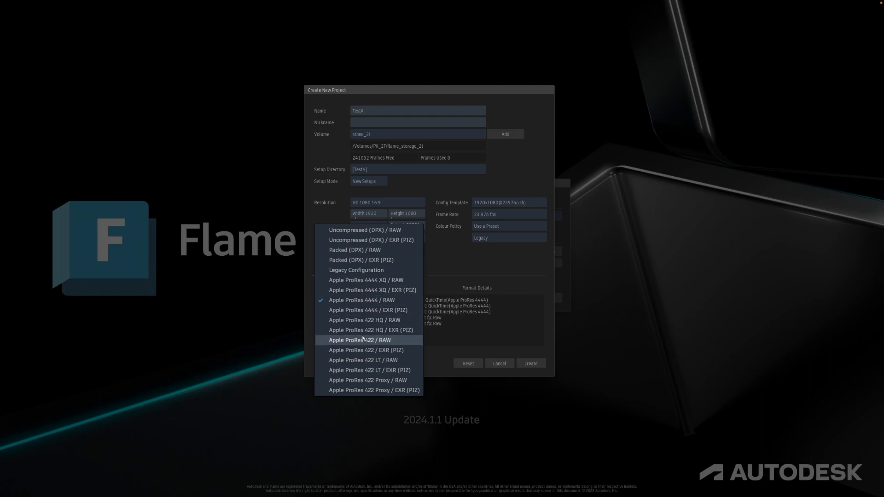
left_click(438, 261)
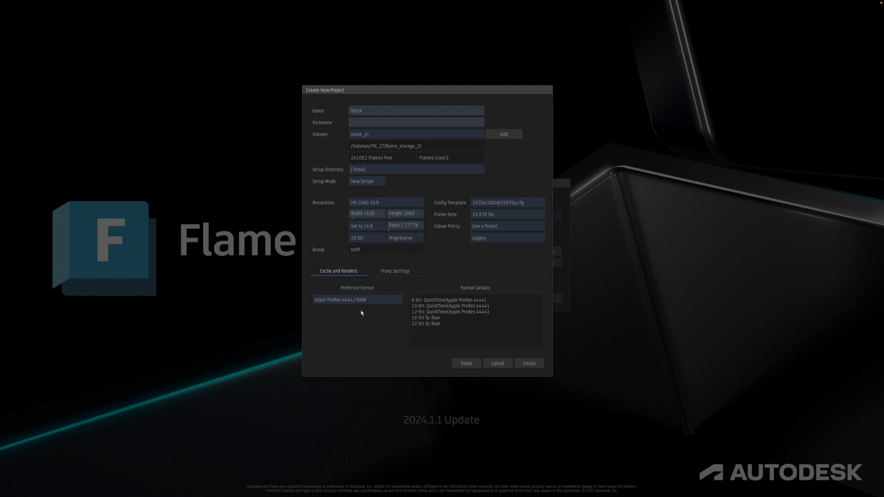
left_click(378, 300)
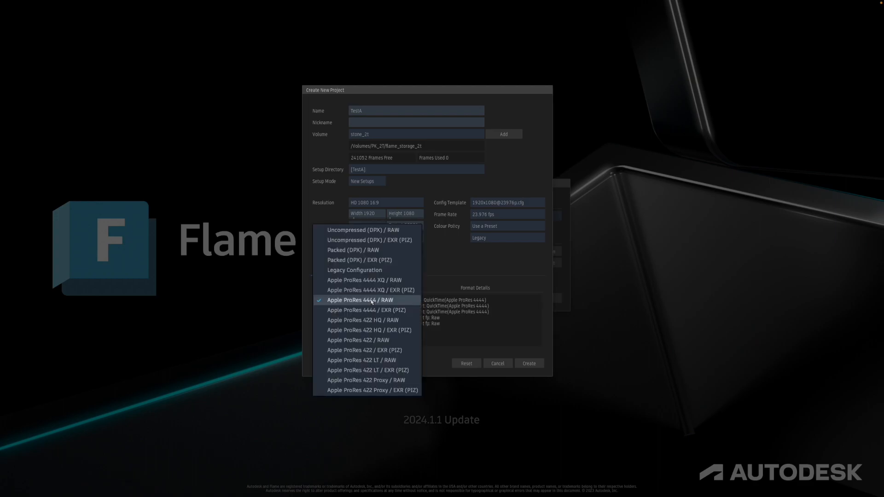
left_click(370, 343)
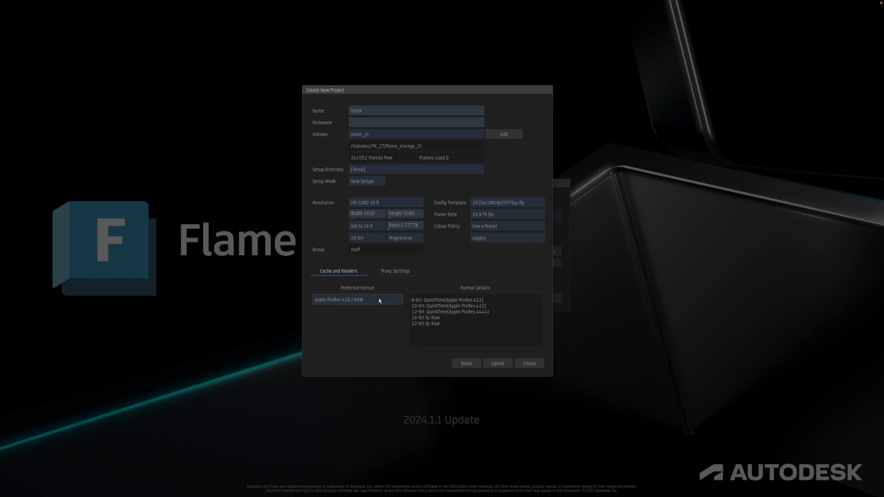
Check the new project's proxy settings and create the project.
left_click(396, 271)
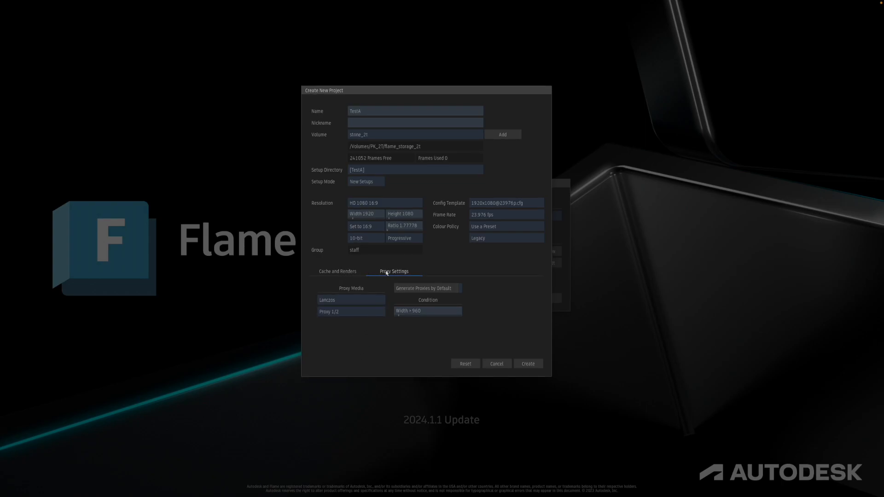
left_click(343, 273)
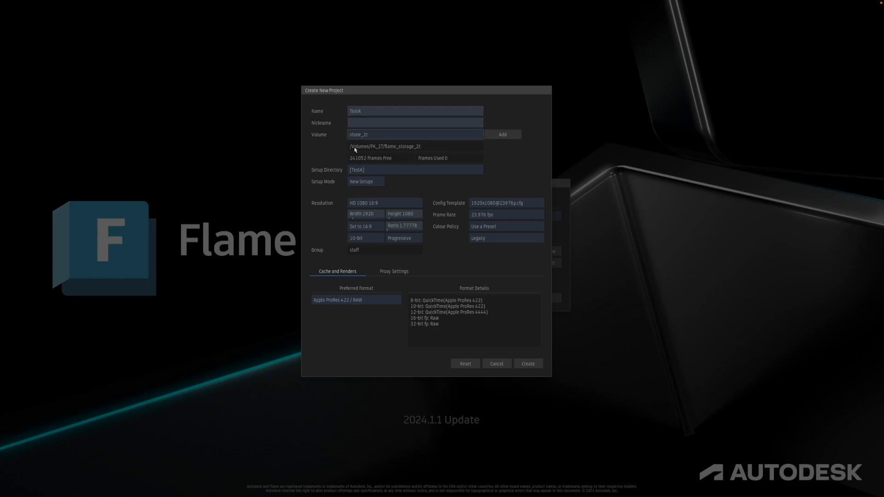
left_click(530, 363)
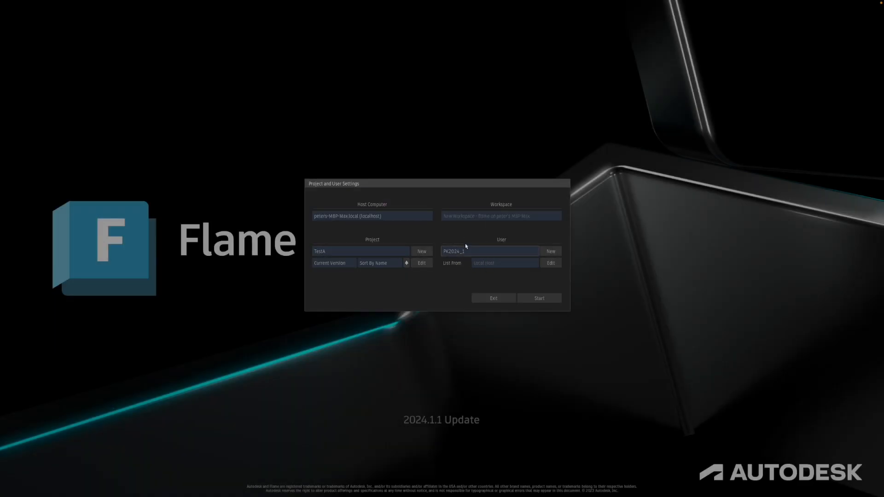
Start a new user profile, enter the user's name and choose the Flame profile.
left_click(551, 251)
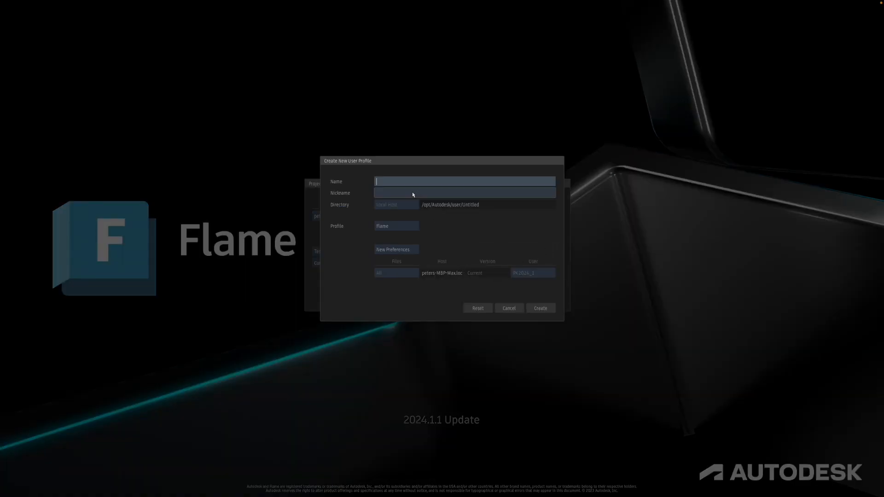
type("Hong")
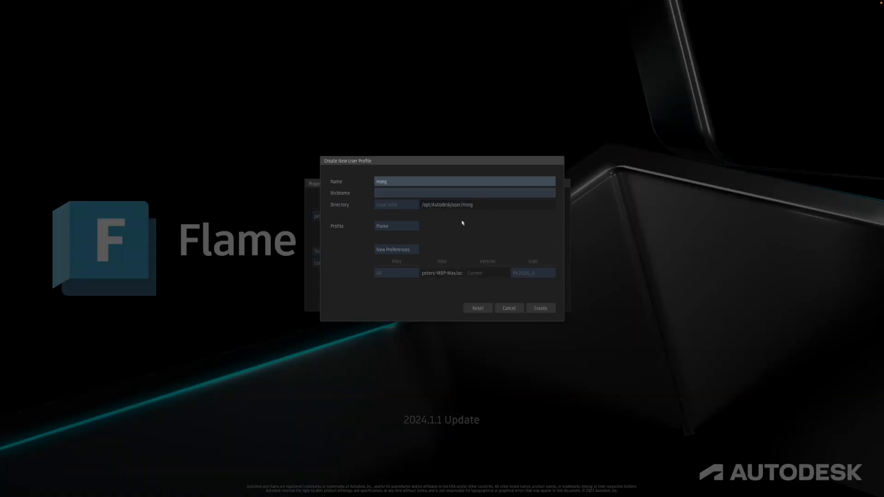
left_click(391, 228)
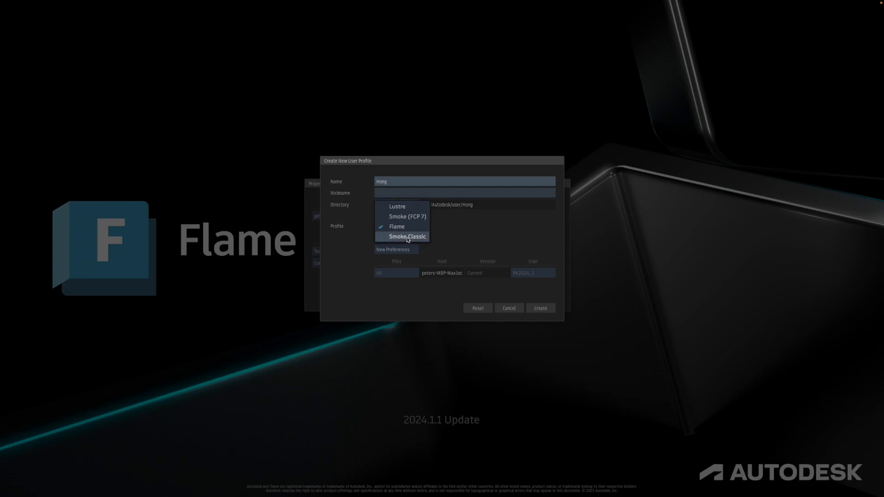
left_click(409, 227)
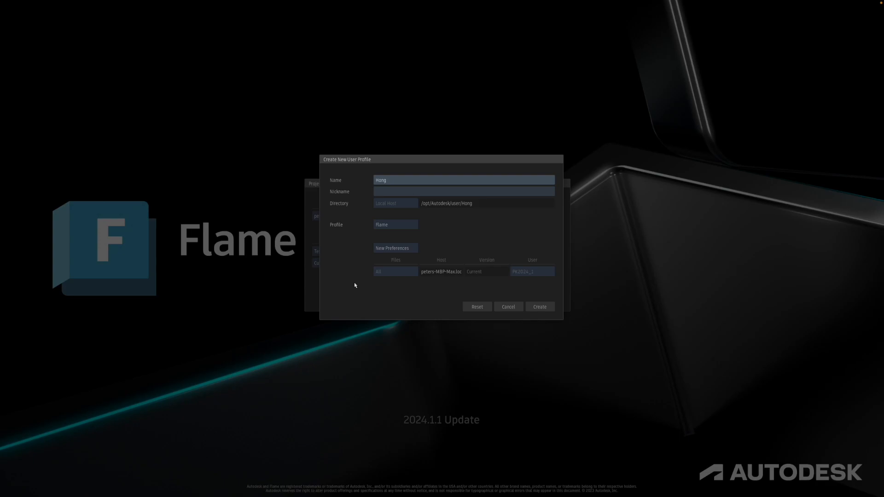
Create the new user profile and start the TestA project with the other named user selected.
left_click(543, 309)
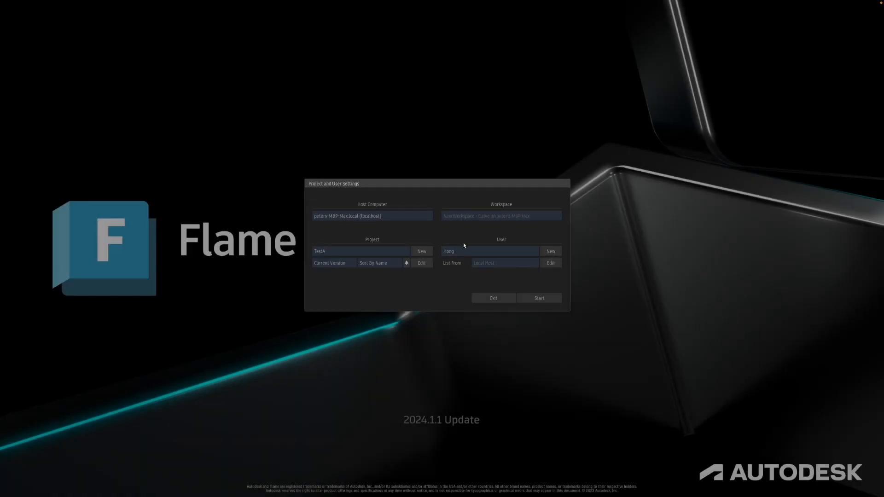
left_click(480, 253)
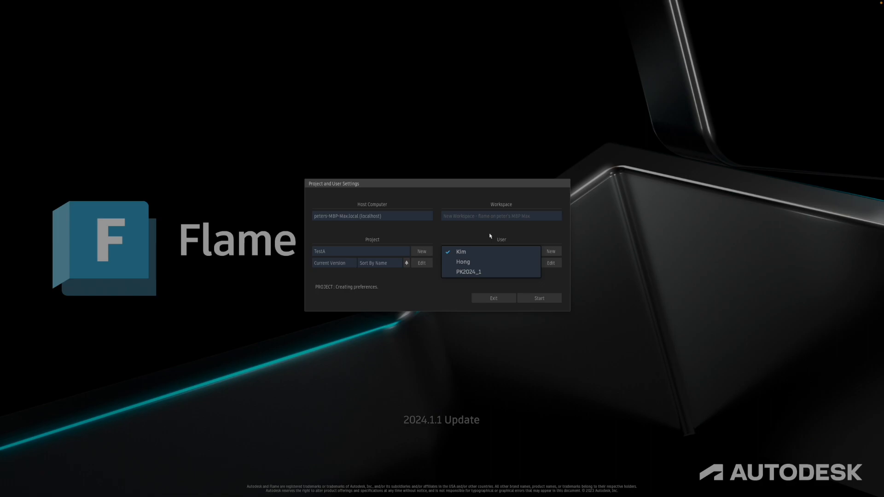
left_click(459, 252)
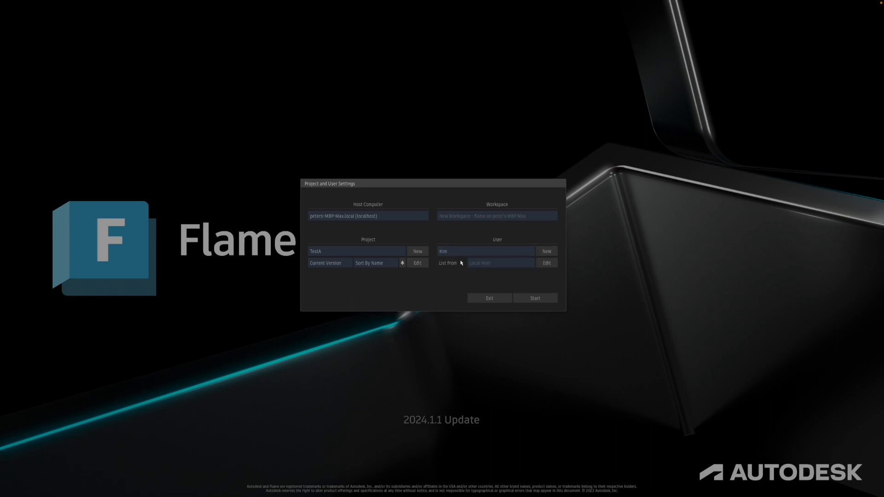
left_click(496, 251)
left_click(497, 251)
left_click(540, 304)
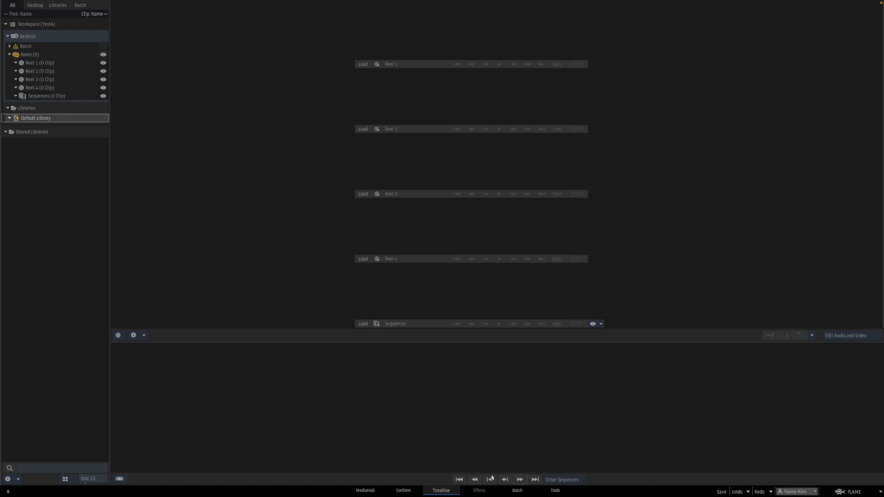
View the MediaHub, Conform, Timeline, Batch and Tools workspaces one after another.
left_click(371, 491)
left_click(411, 492)
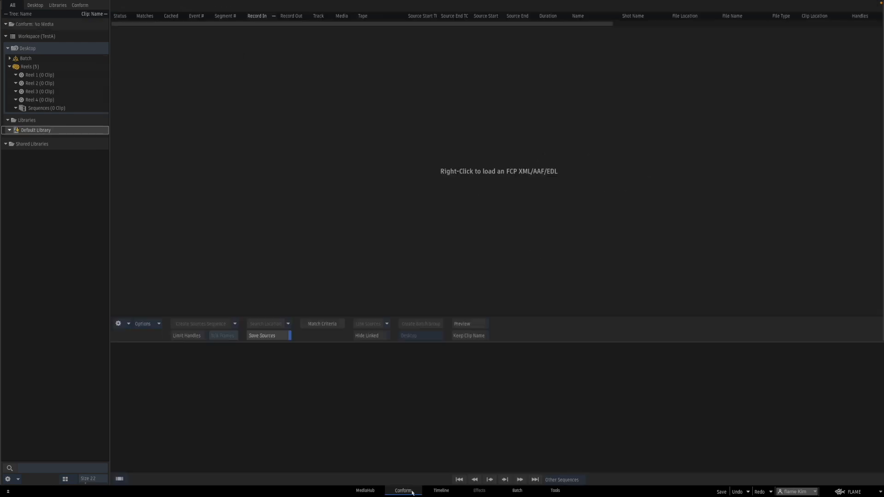
left_click(442, 491)
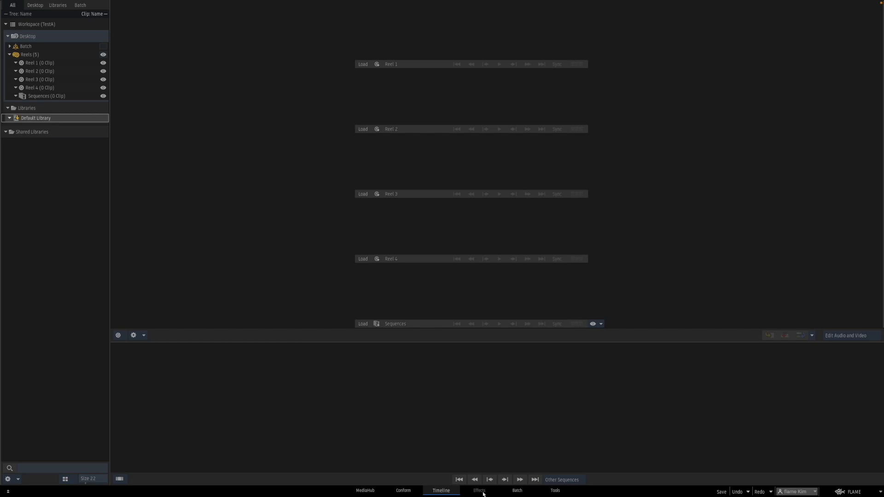
left_click(528, 493)
left_click(559, 492)
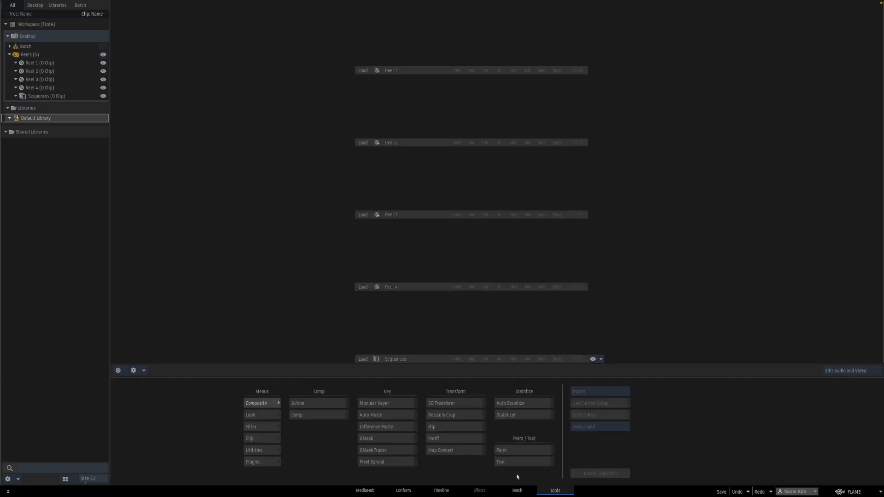
Bookmark the Downloads folder in MediaHub under the Project category, with the name Downloads and Global visibility.
left_click(365, 490)
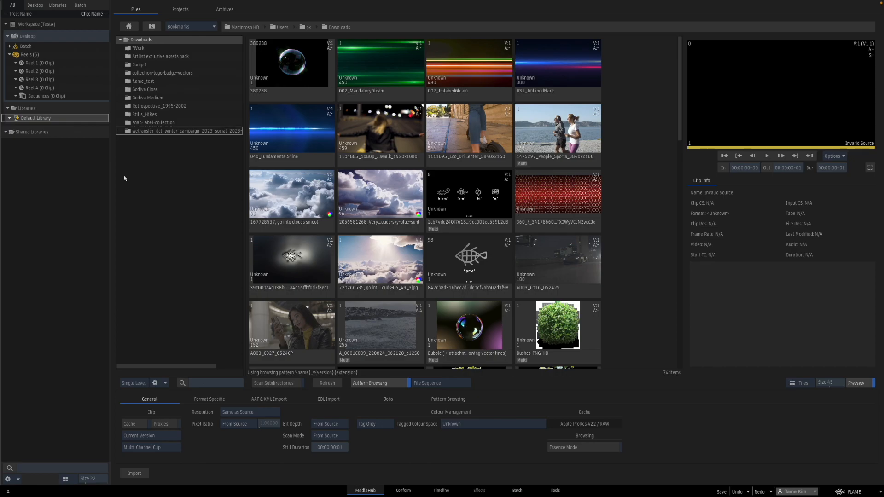
left_click(221, 264)
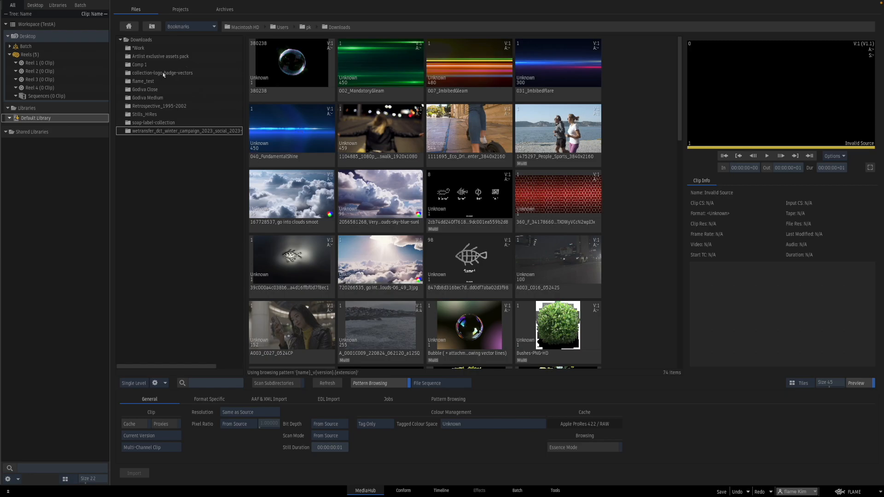
left_click(197, 24)
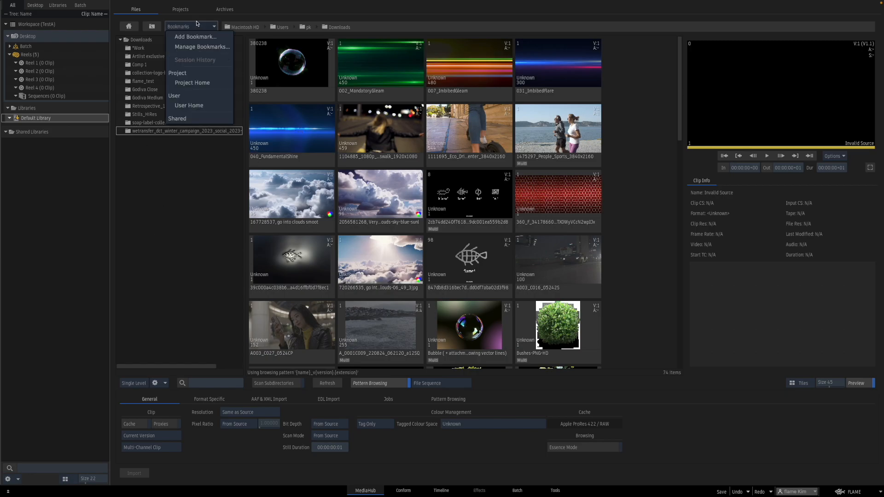
left_click(196, 37)
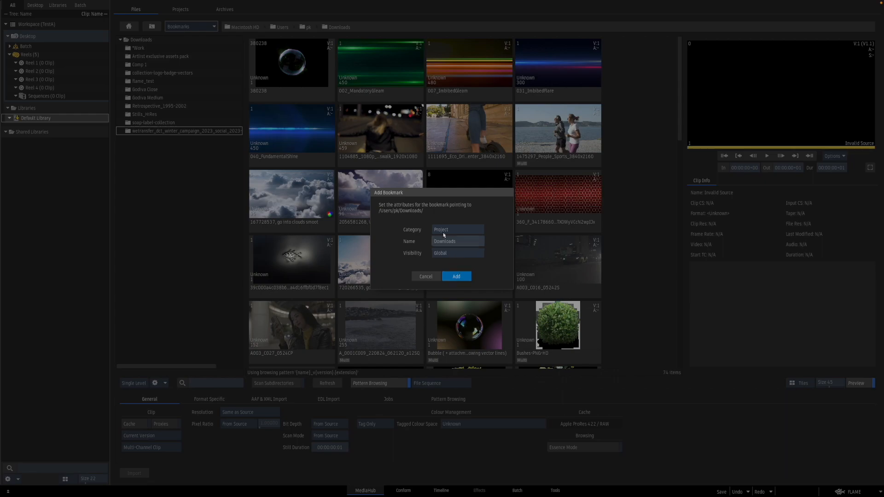
left_click(456, 276)
Check the bookmark list and go to the Downloads folder through its project bookmark.
left_click(197, 26)
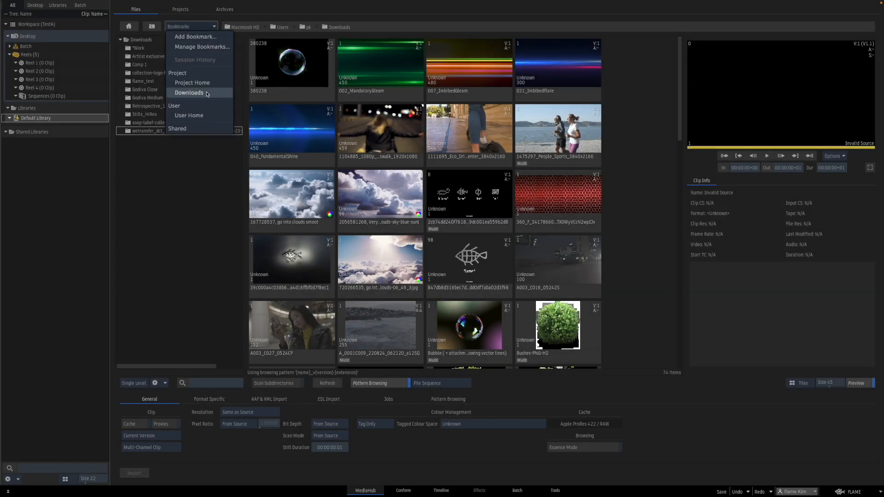
left_click(181, 207)
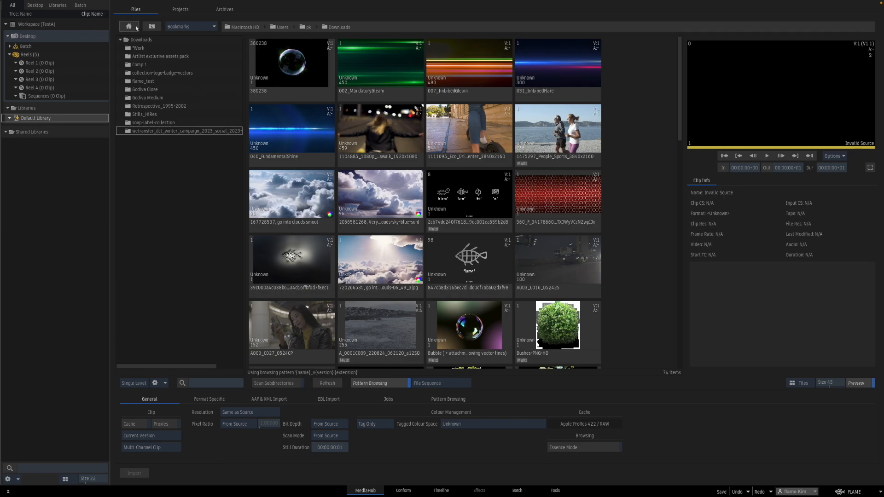
left_click(156, 29)
left_click(202, 26)
left_click(195, 94)
Hide the clip preview and skim the People_Sports, Dark Crosswalk and Eco_Drive clips directly in their thumbnails.
left_click(856, 383)
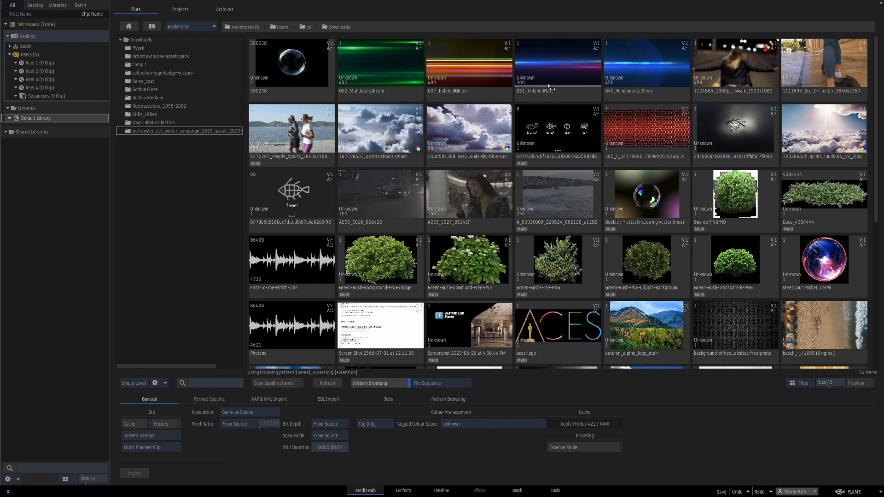
left_click(280, 147)
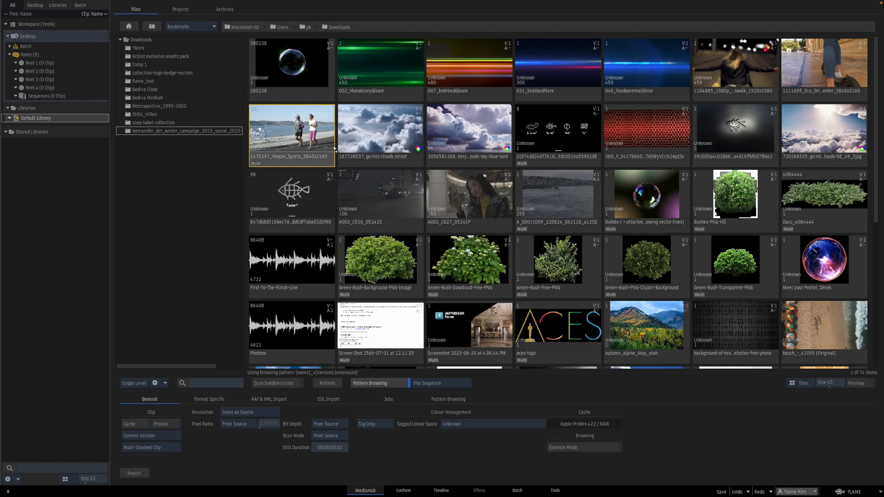
left_click(704, 83)
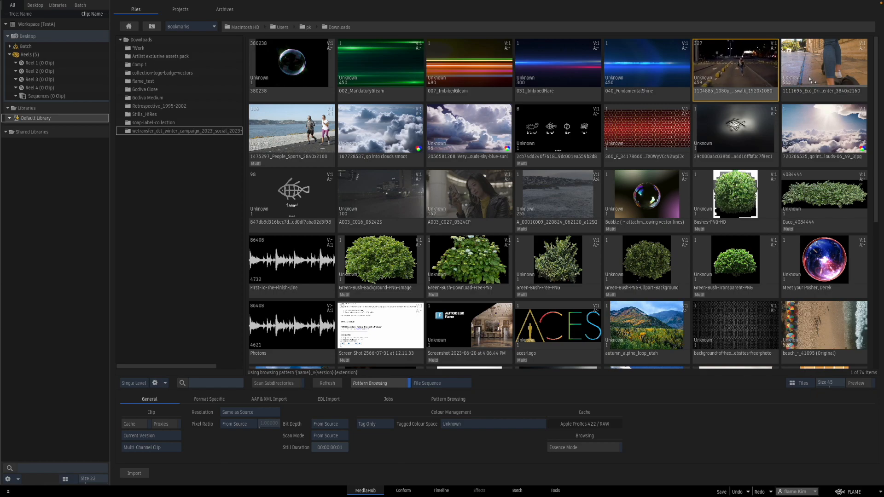
left_click(790, 86)
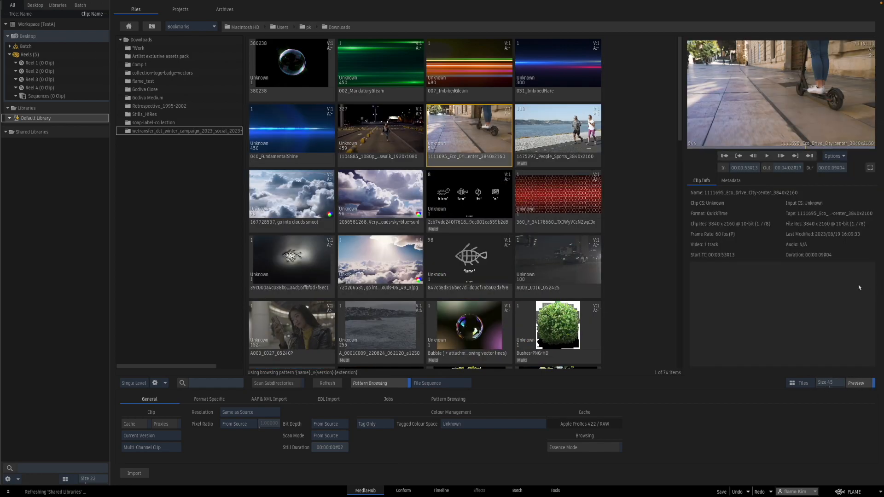
Toggle the preview off and on, and scrub through the Eco_Drive_City-center clip in it.
left_click(856, 384)
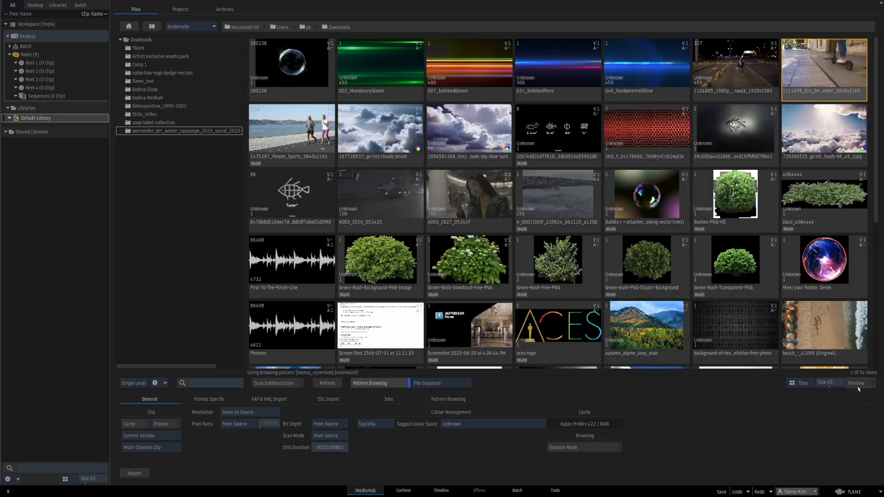
left_click(856, 383)
left_click_drag(693, 147, 824, 135)
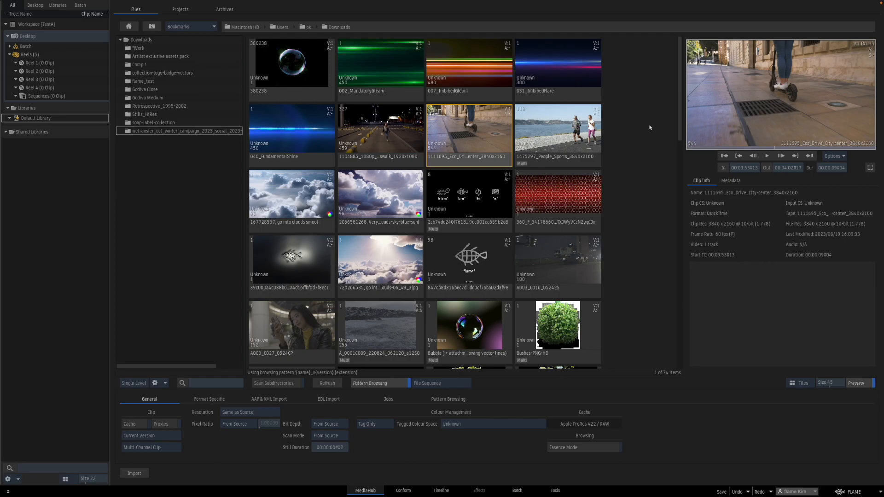
Inspect the preview and clip info of the 720266535 clouds clip, the A003_C016_0524CS clip and the 380238 image.
left_click(386, 262)
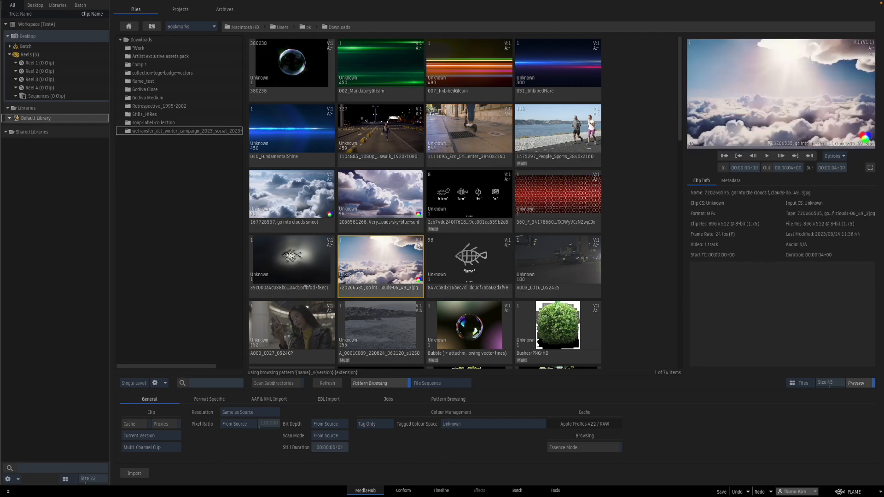
left_click(528, 265)
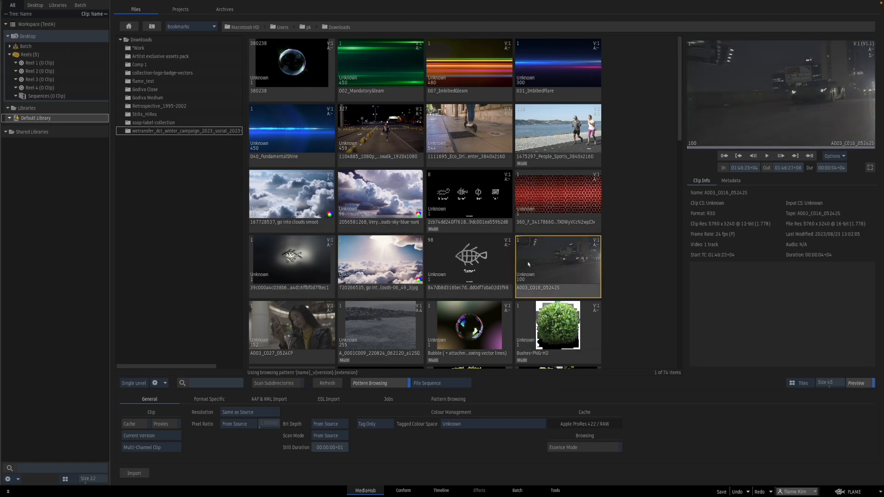
left_click(302, 74)
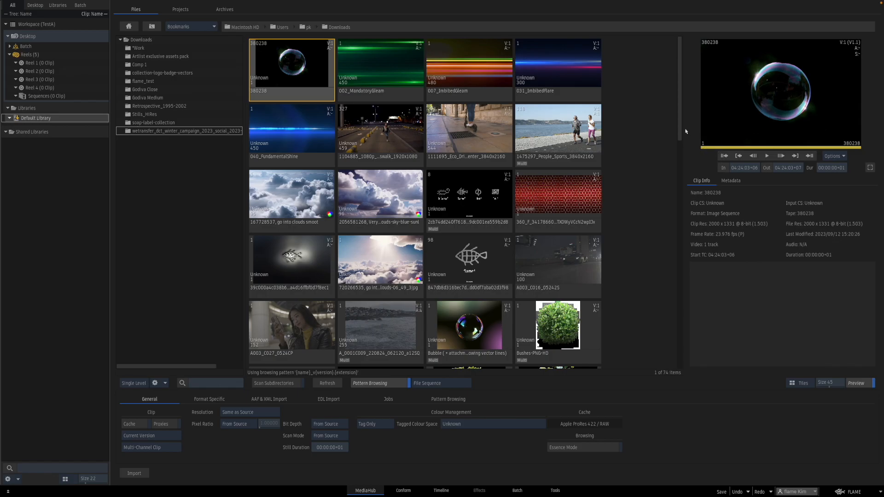
left_click_drag(678, 126, 659, 107)
left_click(856, 383)
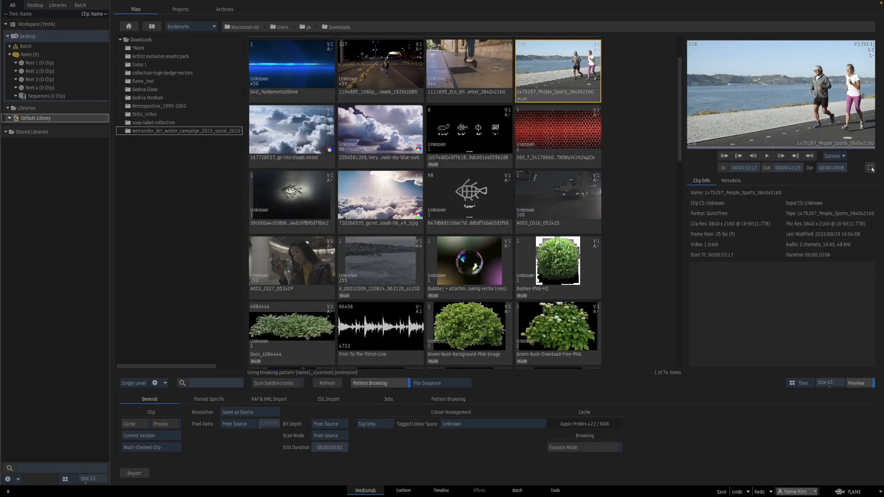
Step through the 1475297_People_Sports_3840x2160 clip in the preview and view it full screen.
left_click(781, 156)
left_click(781, 156)
left_click(869, 168)
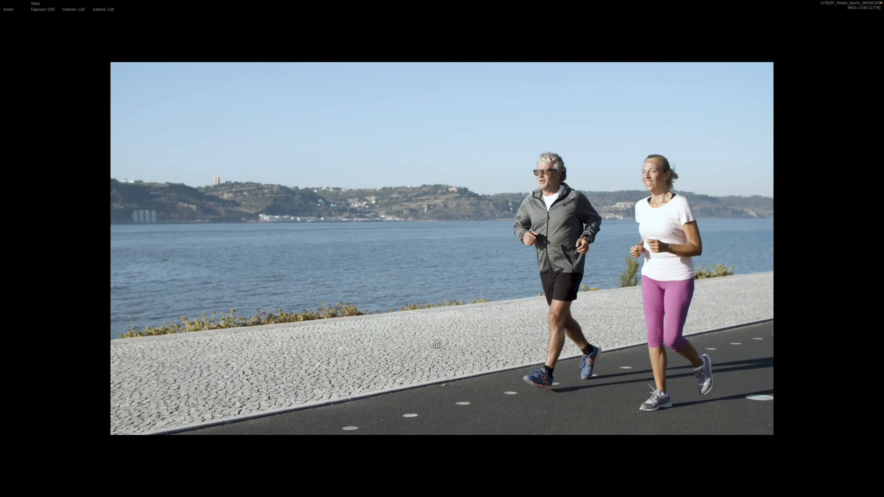
key("Escape")
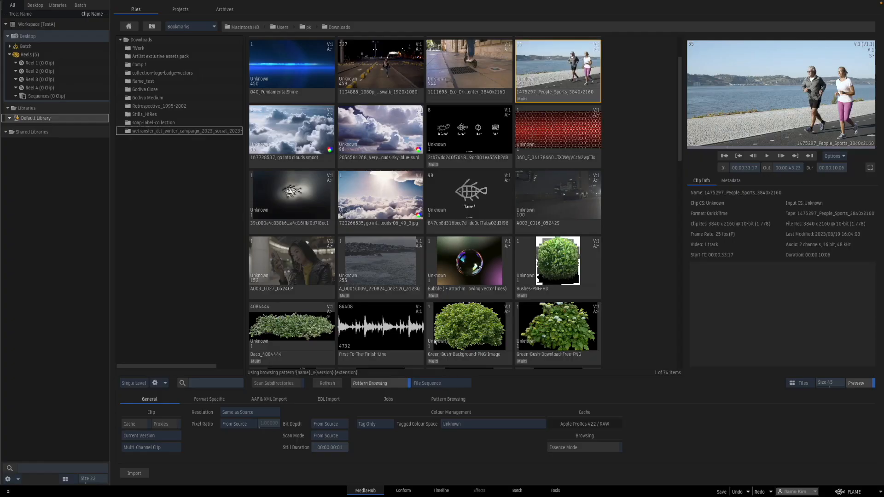
left_click(644, 139)
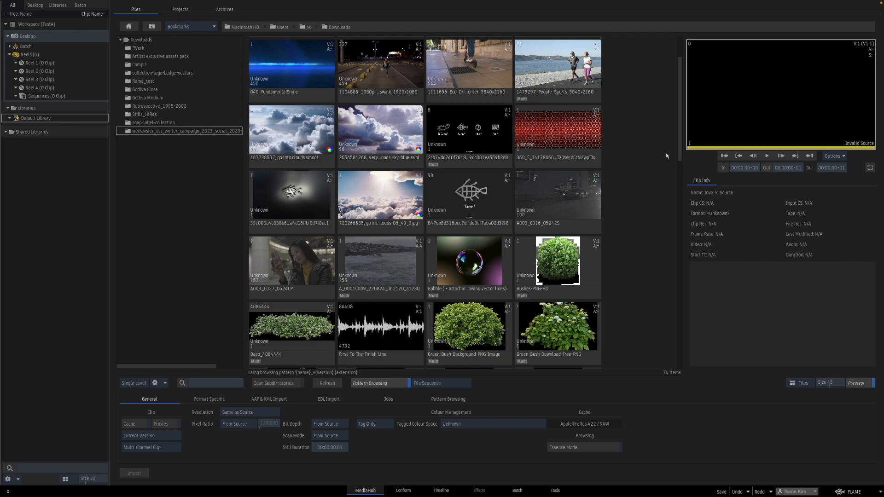
Import the 1104885_1080p_Dark_Crosswalk_1920x1080 clip and the Bubble PNG into the Default Library.
scroll(649, 133, "up", 1)
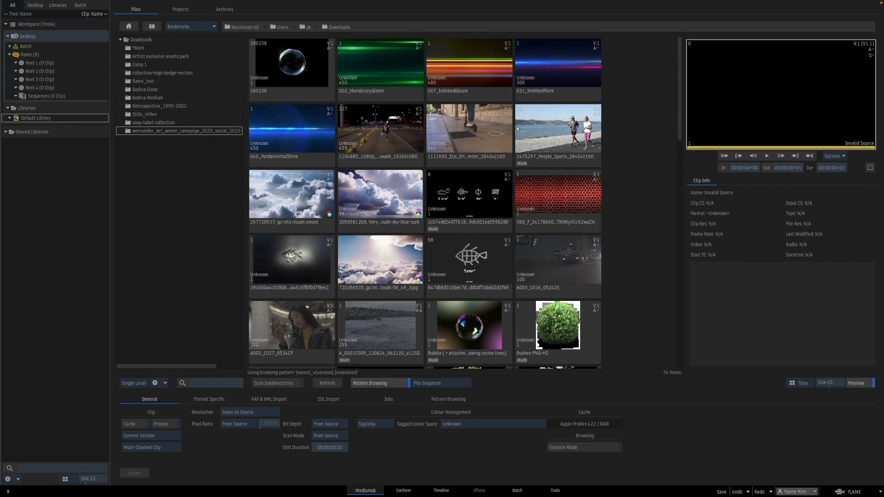
left_click(581, 130)
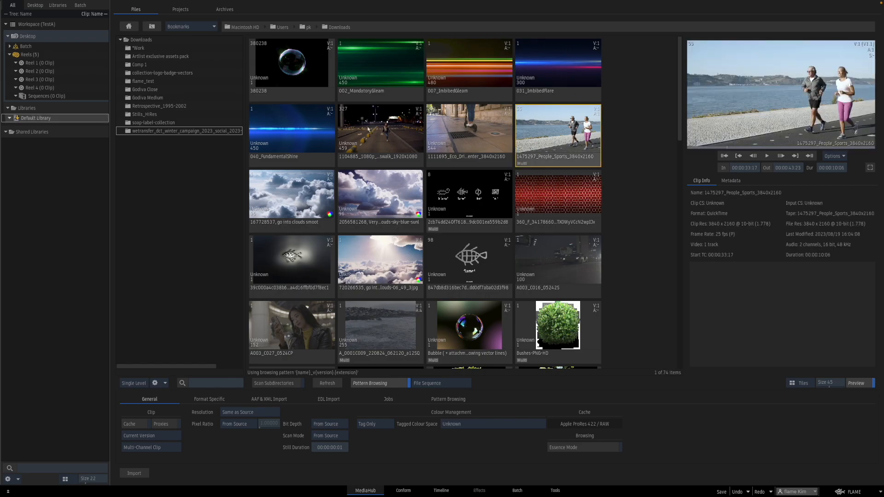
left_click(395, 136)
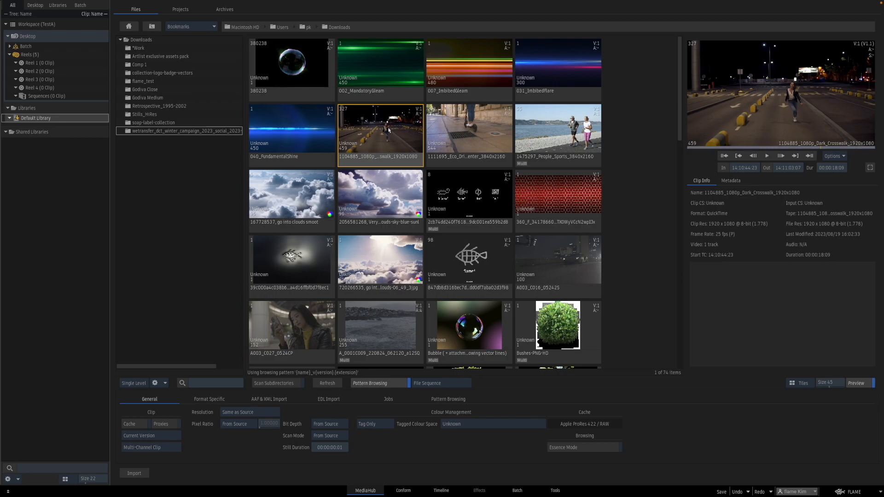
left_click(135, 473)
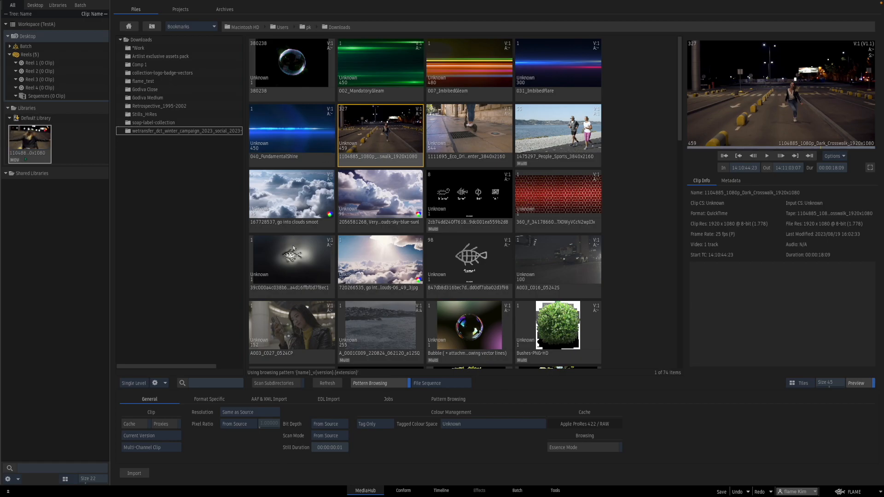
left_click_drag(459, 325, 54, 121)
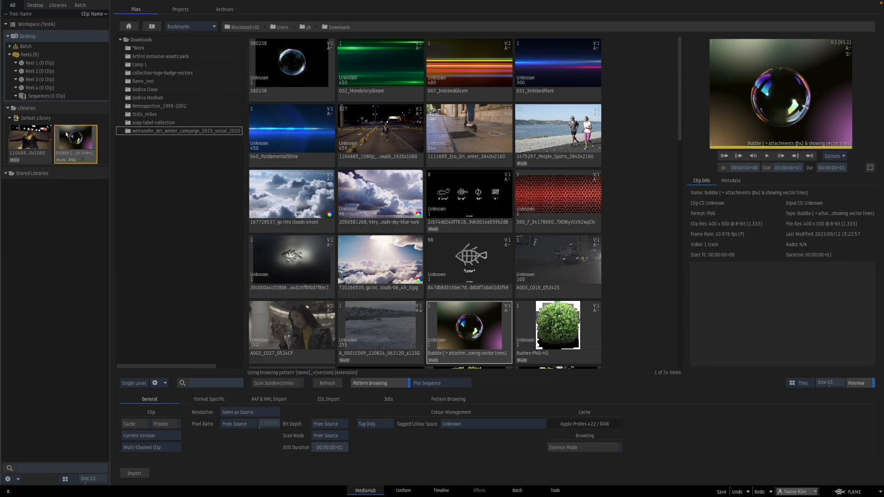
left_click(46, 137)
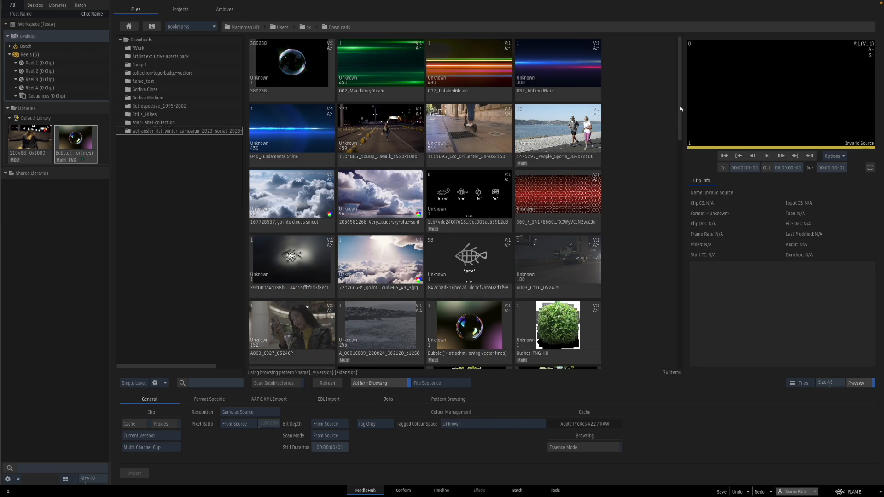
Browse the Downloads media and examine what the Cache Source Media option does on import.
scroll(671, 163, "down", 5)
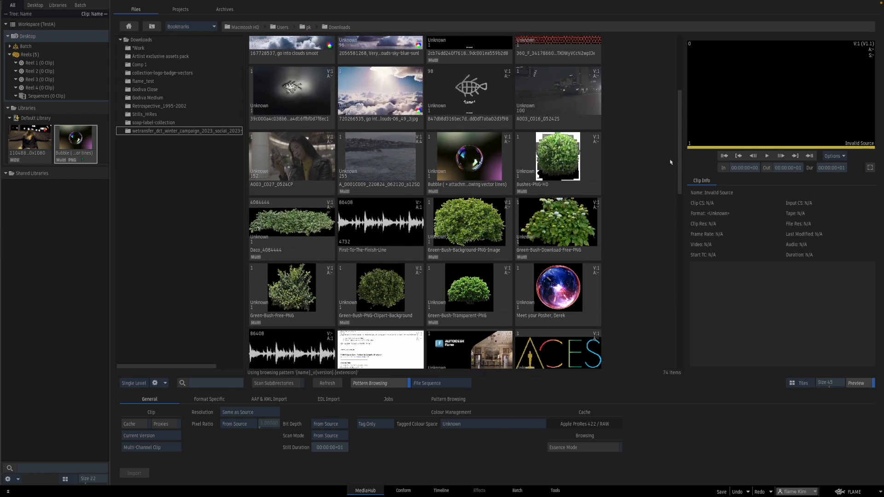
scroll(673, 131, "up", 3)
scroll(673, 130, "down", 1)
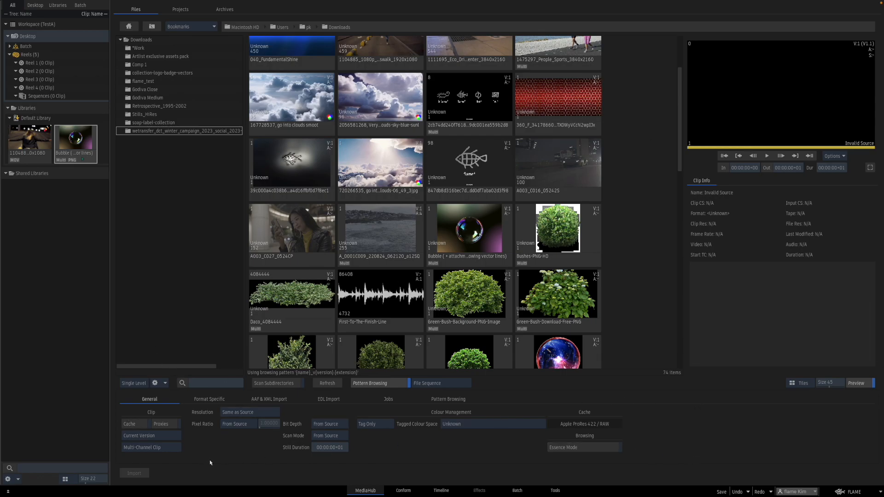
left_click(132, 424)
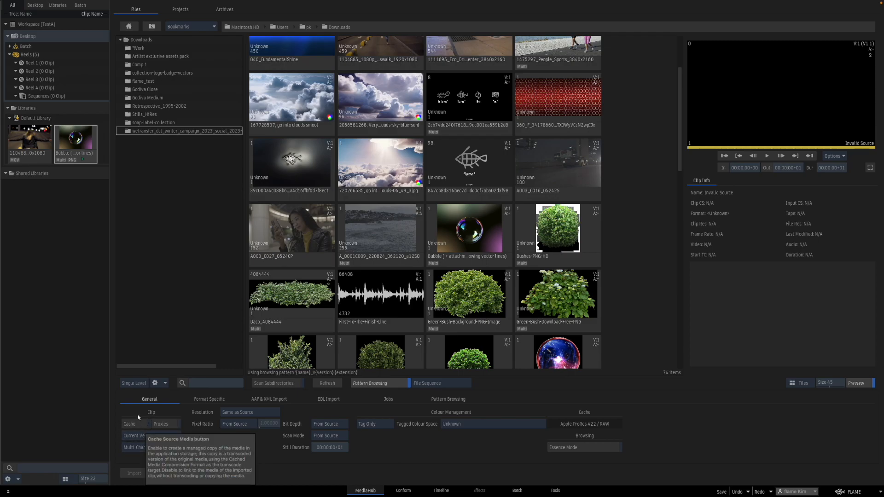
Import the A003_C027_0524CP clip into the Default Library with source media caching enabled.
left_click(288, 221)
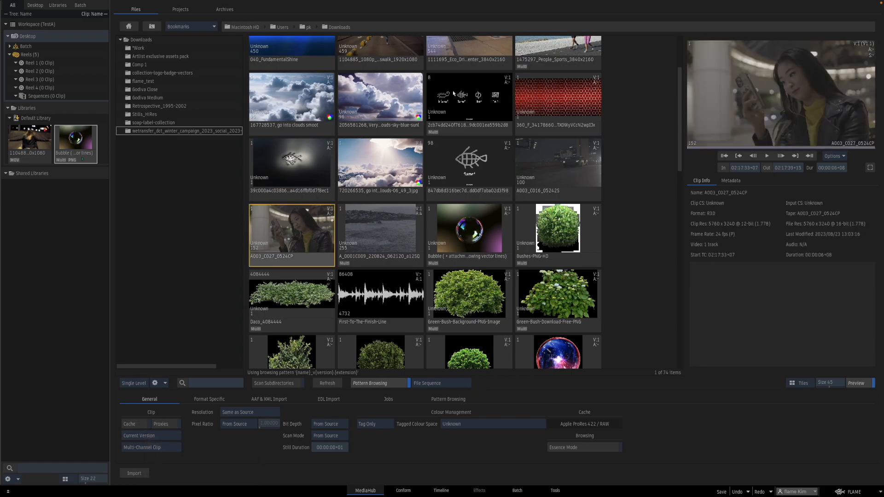
left_click(550, 49)
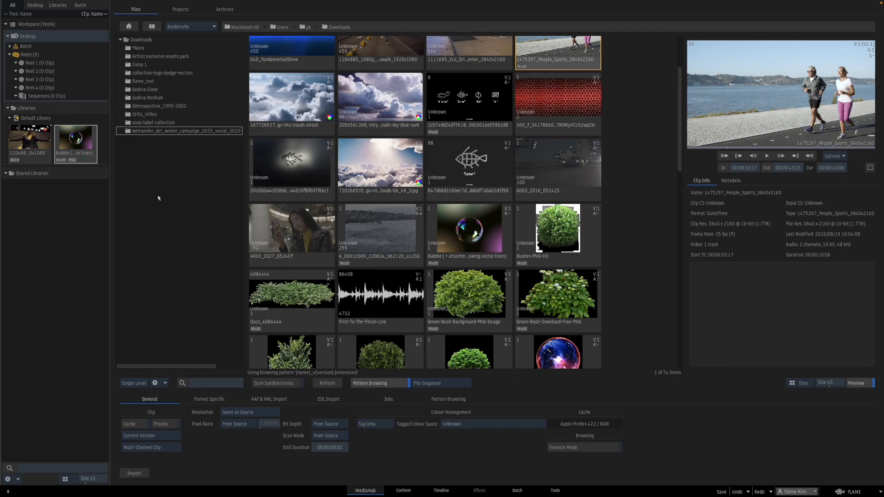
left_click(258, 249)
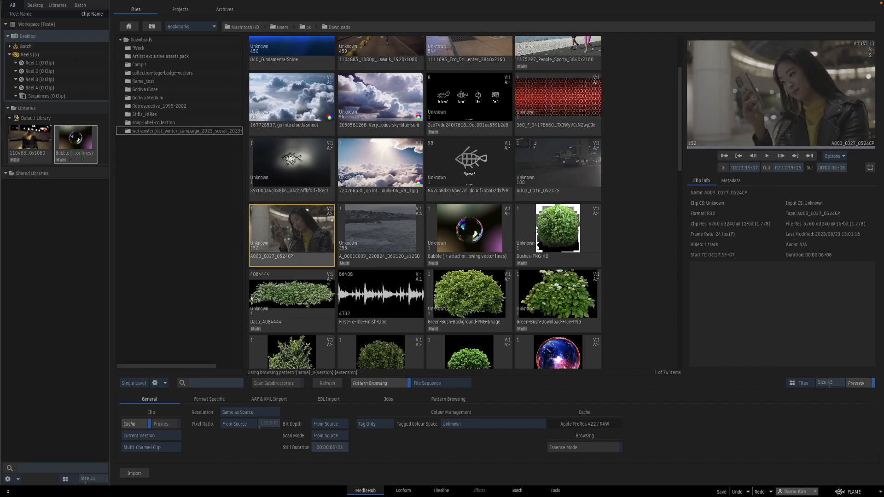
left_click_drag(281, 230, 74, 138)
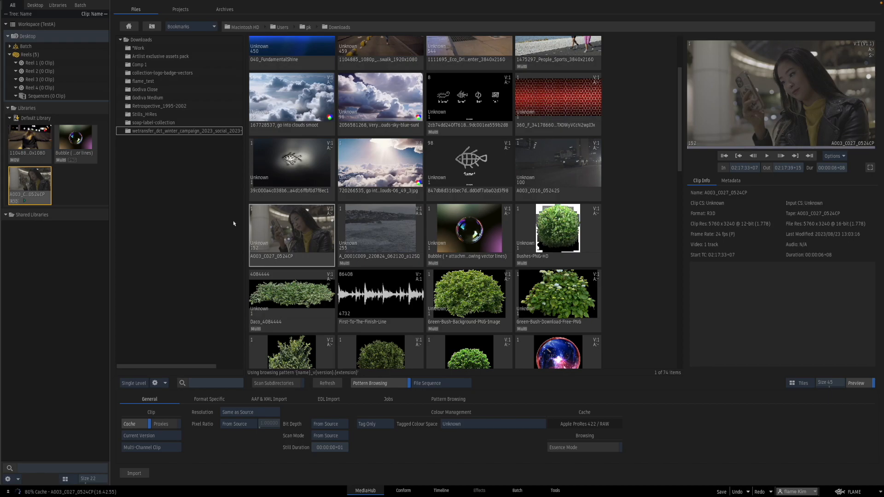
Switch to the Timeline environment and copy the crosswalk, Bubble and A003_C027_0524CP clips from the Default Library into Reel 2.
left_click(441, 490)
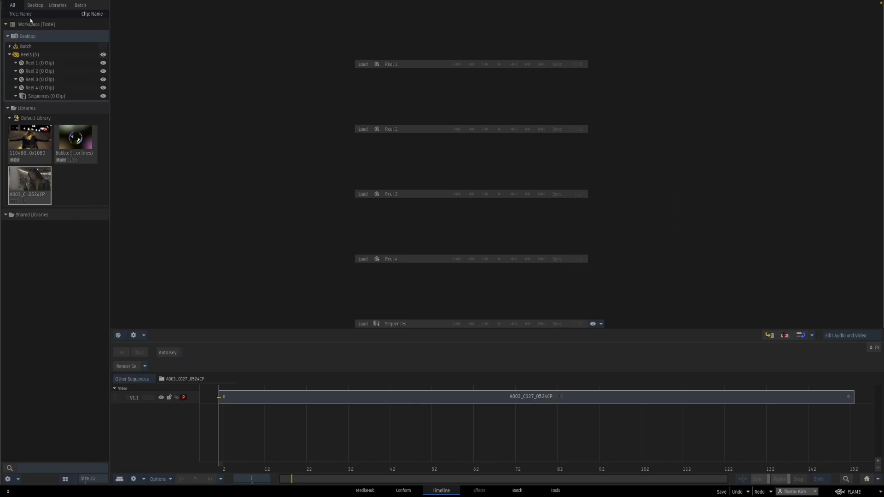
left_click(33, 140)
left_click(41, 142)
left_click_drag(68, 143, 348, 95)
left_click_drag(79, 184, 483, 98)
left_click(41, 221)
left_click_drag(41, 221, 604, 109)
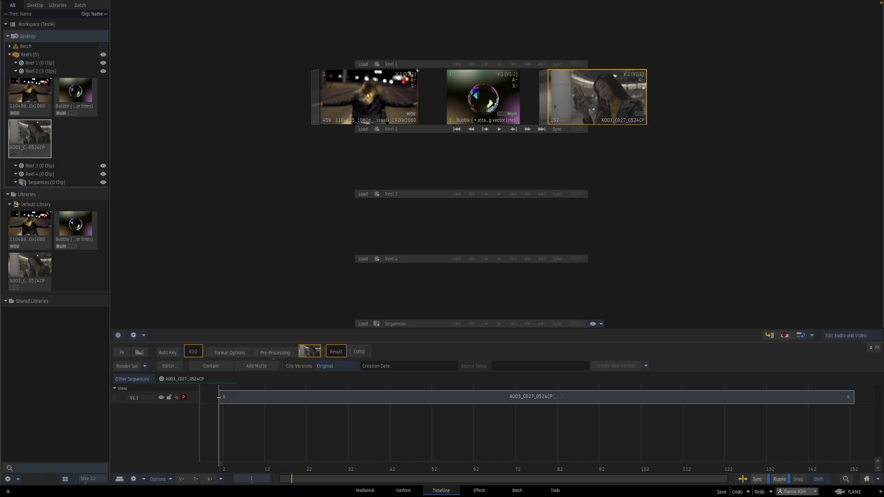
Scrub through the 1104885 Dark Crosswalk clip in Reel 2 and play it back.
left_click(341, 115)
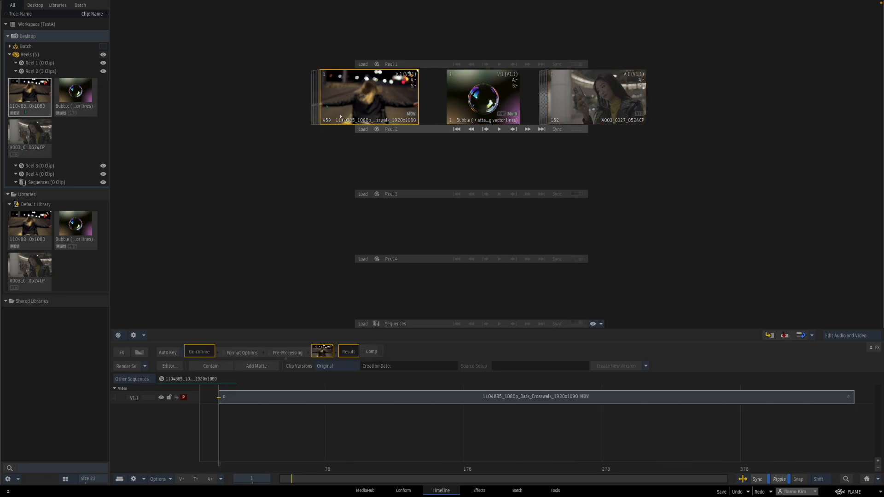
left_click_drag(330, 120, 498, 125)
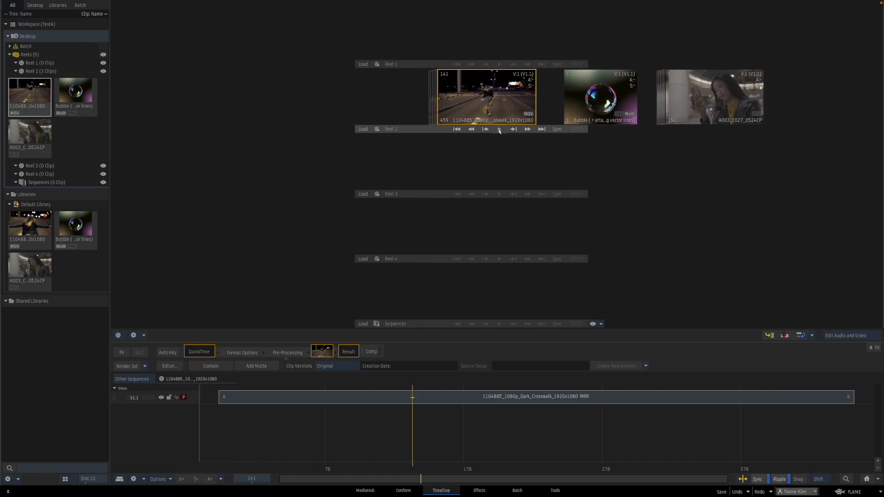
left_click(499, 129)
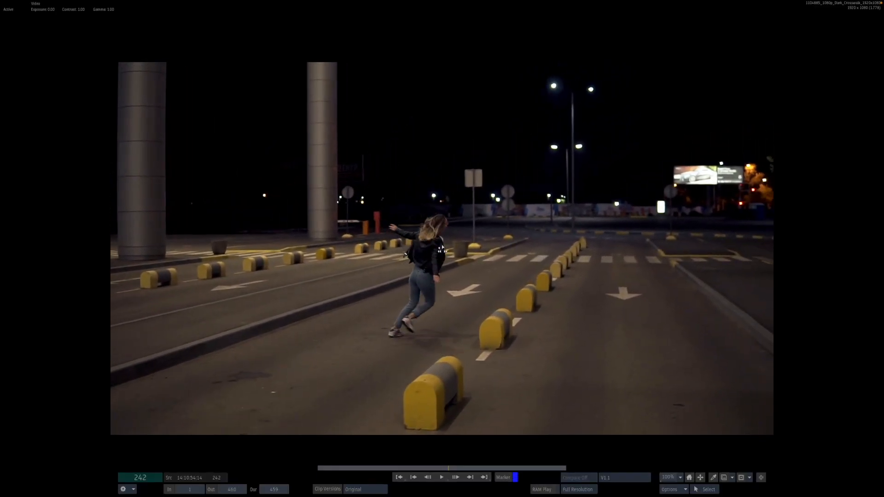
Step frame by frame through the Dark Crosswalk clip in the full-screen player up to frame 263 and return to the reels.
left_click_drag(442, 179, 442, 179)
key("Right")
key("Right")
key("Right")
key("Right")
key("Right")
key("Right")
key("Right")
key("Right")
key("Right")
key("Right")
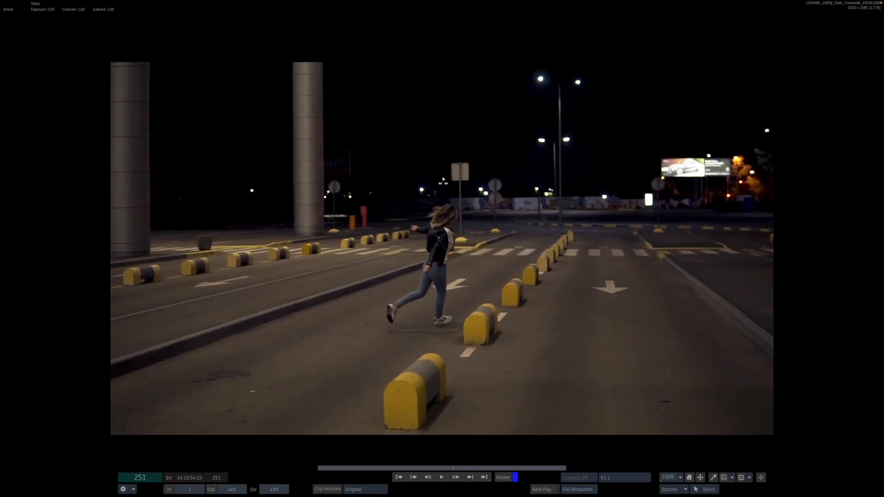
key("Left")
key("Right")
key("Right")
key("Right")
key("Right")
key("Right")
key("Right")
key("Right")
key("Right")
key("Right")
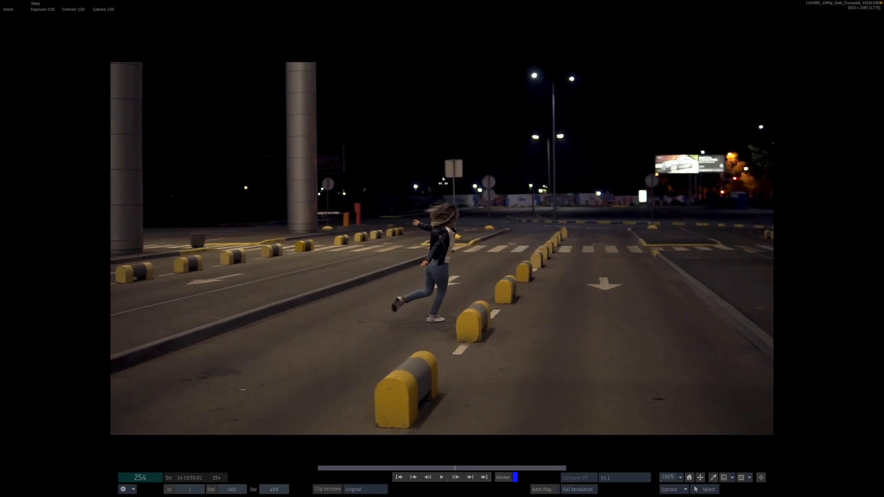
key("Right")
key("Right")
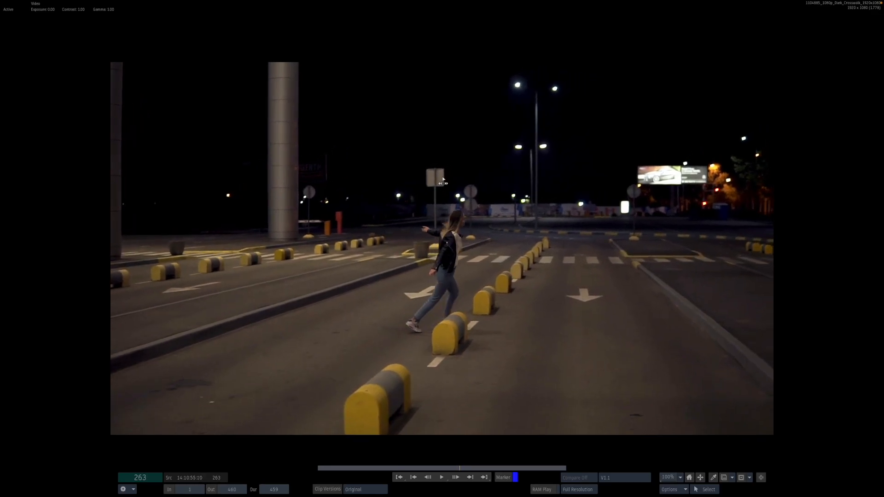
key("Escape")
Move the three clips from Reel 2 up to Reel 1 and bring them back to Reel 2.
left_click_drag(577, 98, 546, 98)
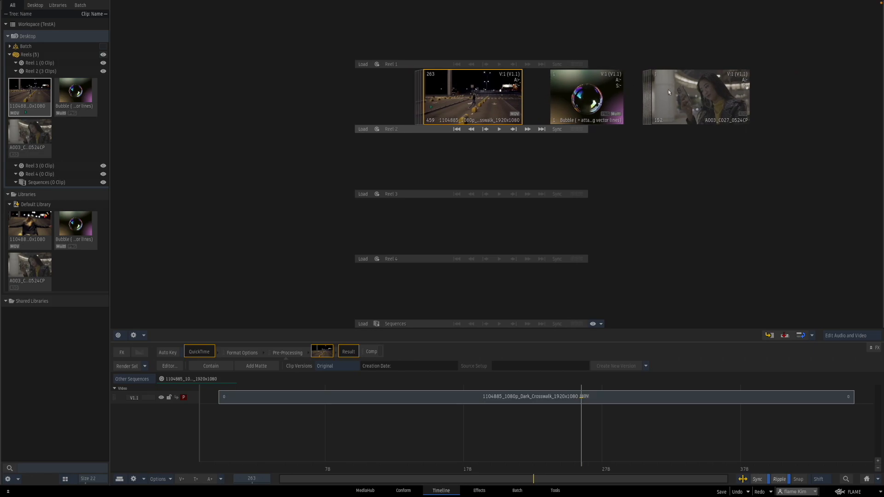
left_click_drag(479, 92, 479, 27)
left_click_drag(591, 98, 579, 31)
left_click_drag(673, 87, 679, 32)
left_click_drag(463, 48, 481, 89)
left_click_drag(576, 54, 581, 94)
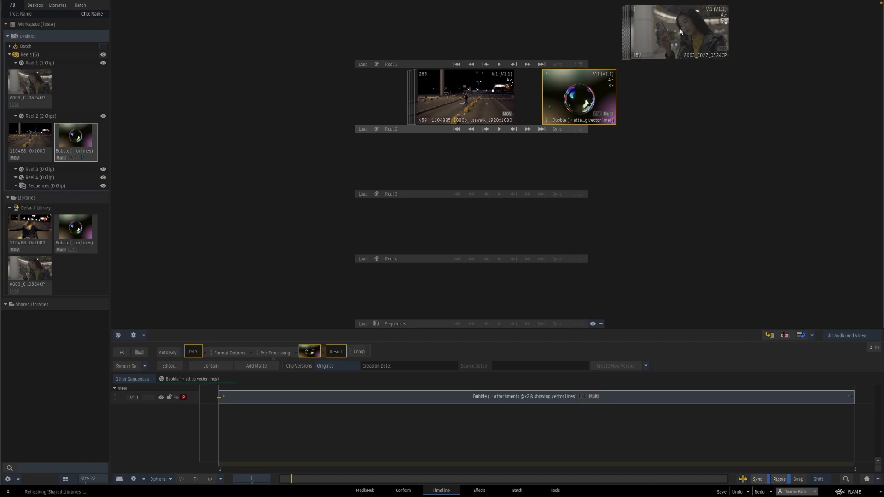
left_click_drag(681, 31, 688, 96)
Move the three clips down to Reel 3 and return them together to Reel 2.
left_click_drag(475, 97, 491, 161)
left_click_drag(662, 90, 602, 161)
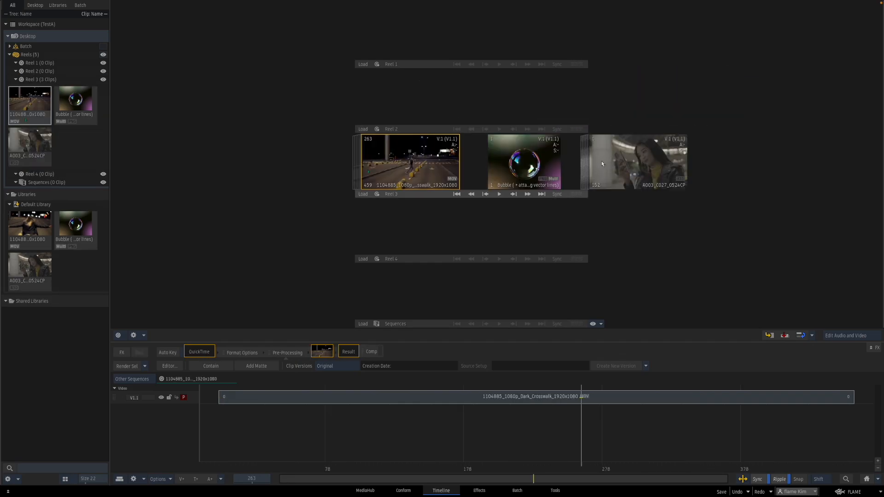
left_click(618, 150, "shift")
left_click_drag(428, 167, 391, 95)
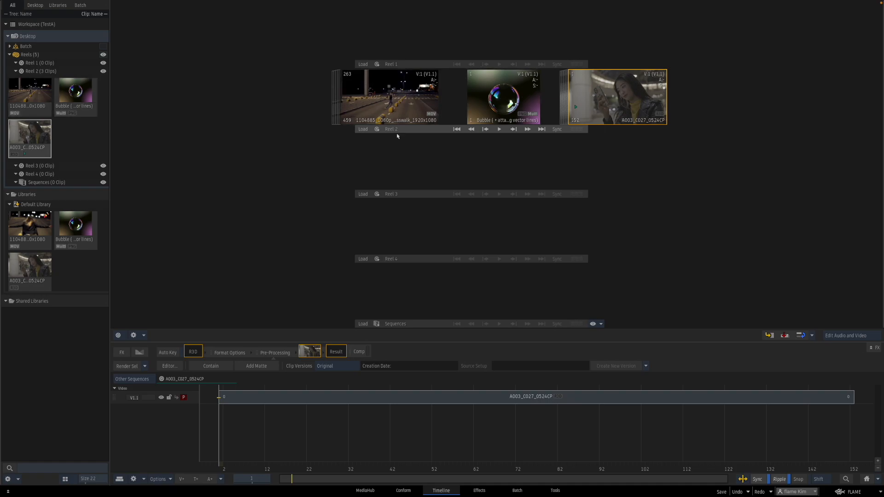
Move the Bubble clip from Reel 2 to Reel 3, leaving the crosswalk and A003_C027_0524CP clips in Reel 2.
left_click(412, 101)
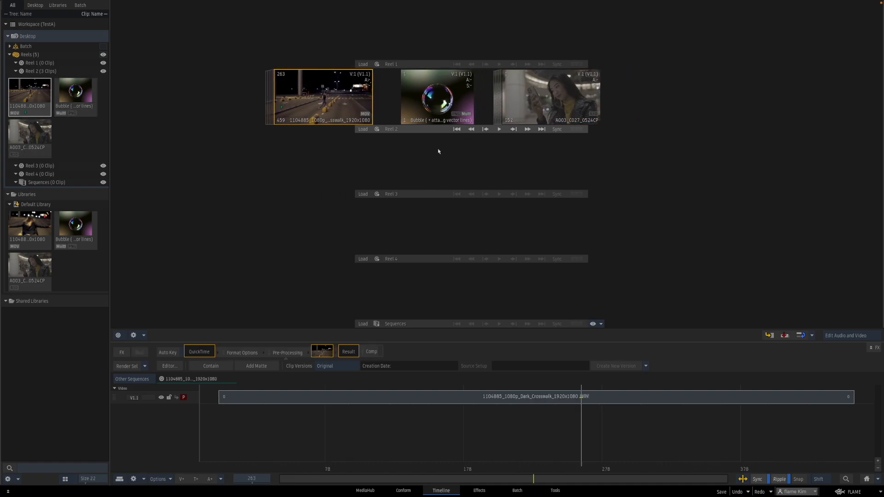
left_click_drag(434, 98, 415, 164)
left_click(512, 109)
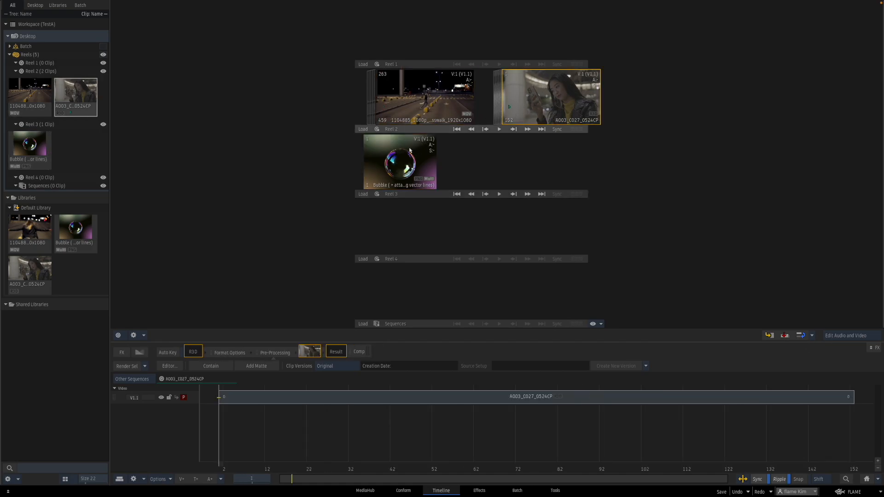
left_click_drag(428, 105, 410, 107)
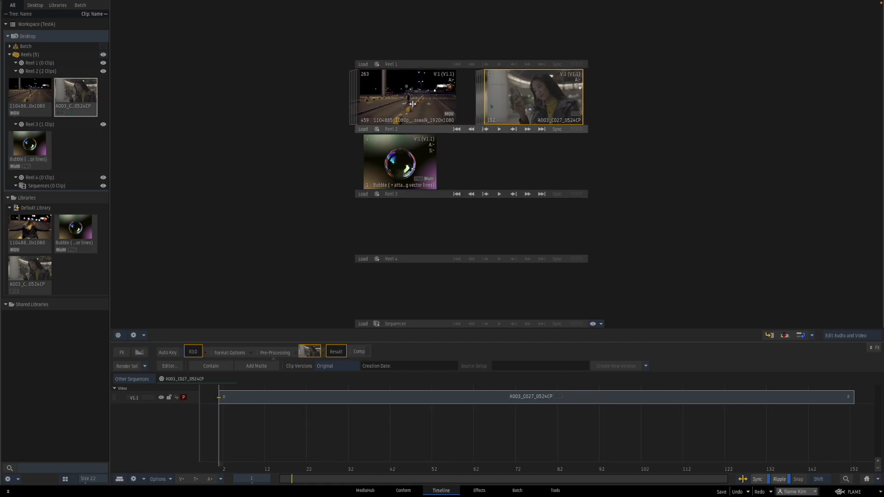
Rename Reel 2 as MovieFile.
left_click(398, 131)
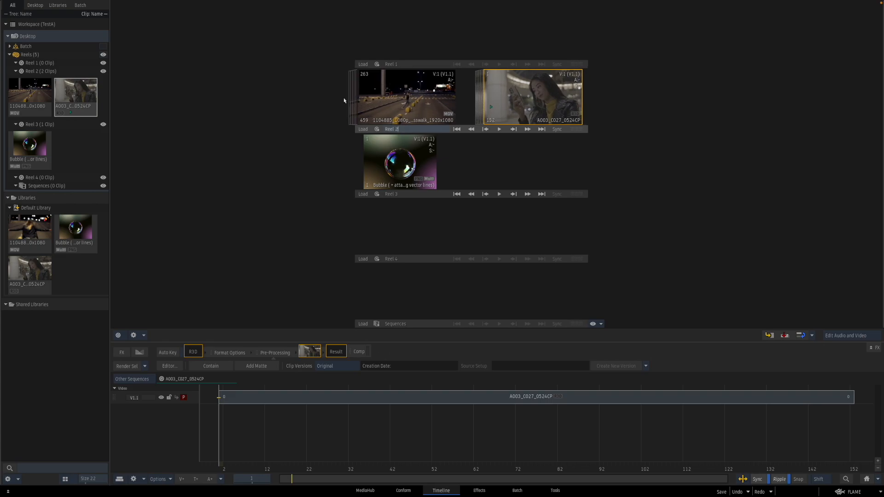
key("BackSpace")
key("BackSpace")
key("BackSpace")
key("BackSpace")
key("BackSpace")
key("BackSpace")
type("MovieFile")
key("Return")
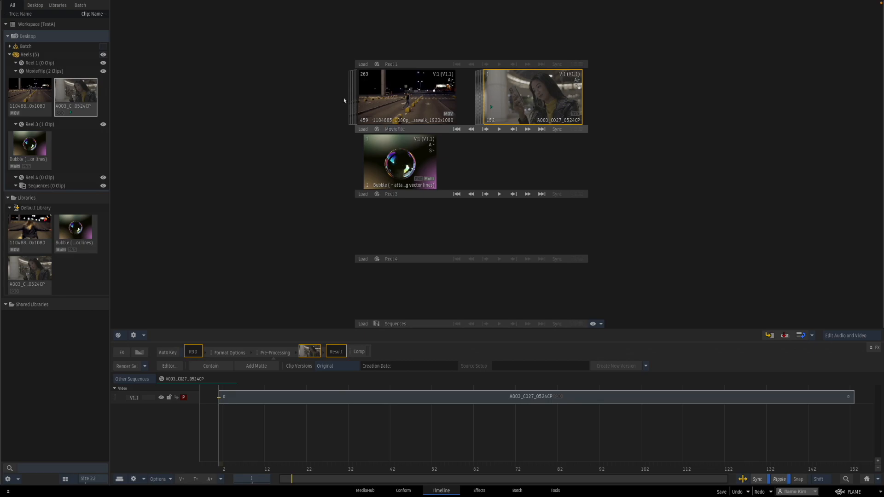
Slide the clips back and forth along the MovieFile reel and Reel 3.
left_click_drag(469, 166, 422, 132)
left_click_drag(464, 168, 460, 157)
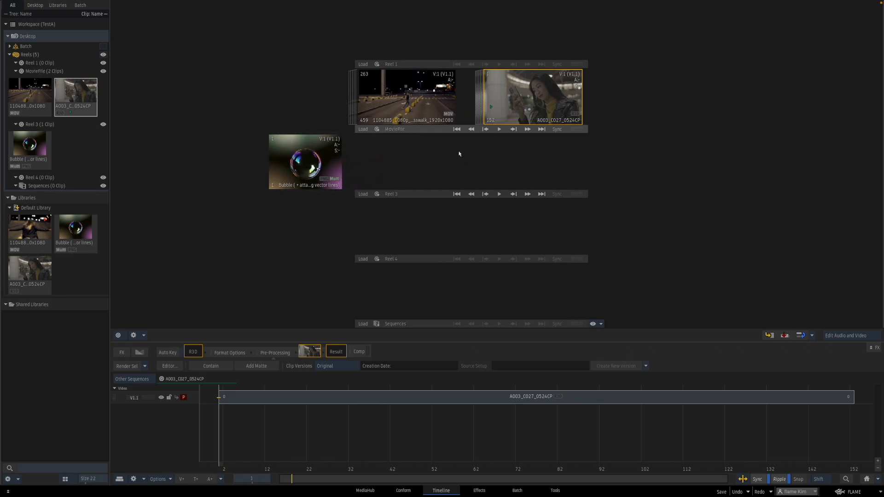
left_click_drag(437, 94, 405, 92)
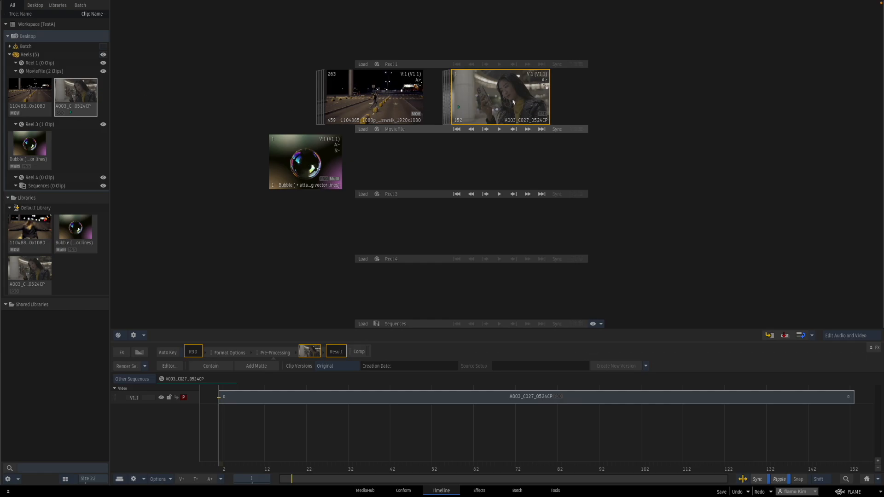
left_click_drag(378, 98, 405, 98)
left_click_drag(379, 154, 503, 155)
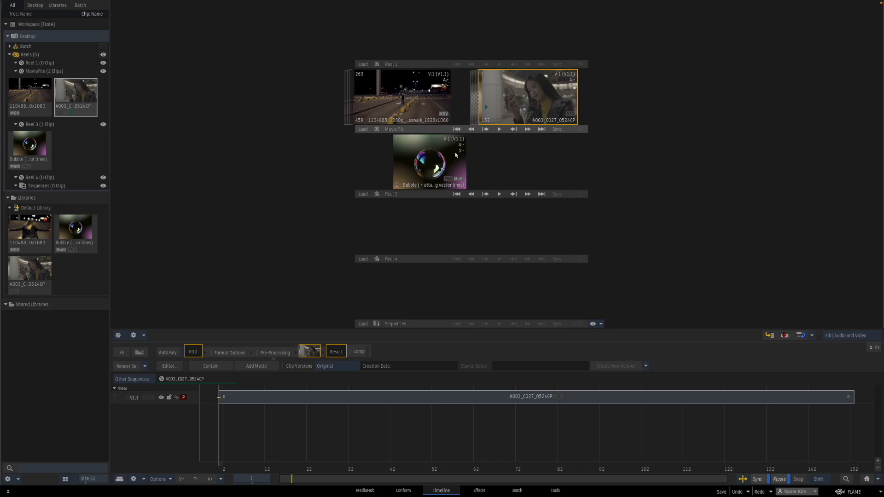
Scrub the Dark Crosswalk clip on the MovieFile reel, including with its frames expanded, and park it at frame 218.
left_click(404, 105)
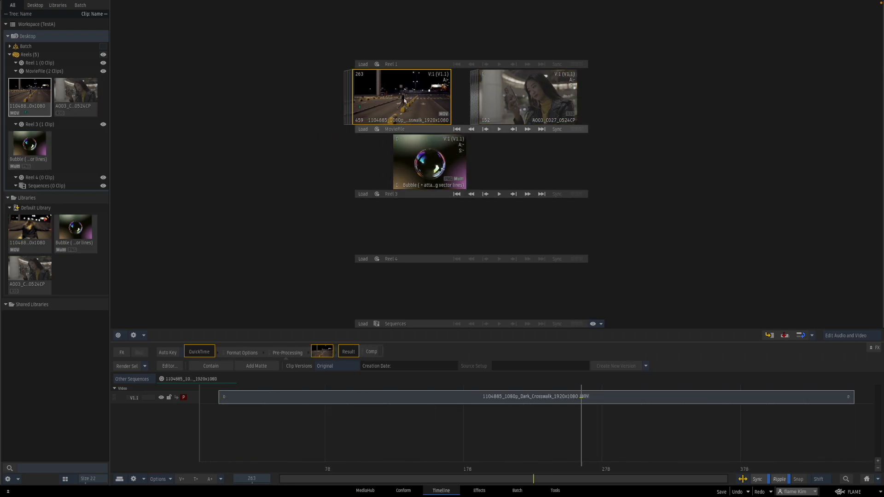
left_click_drag(405, 101, 469, 93)
left_click_drag(398, 118, 357, 127)
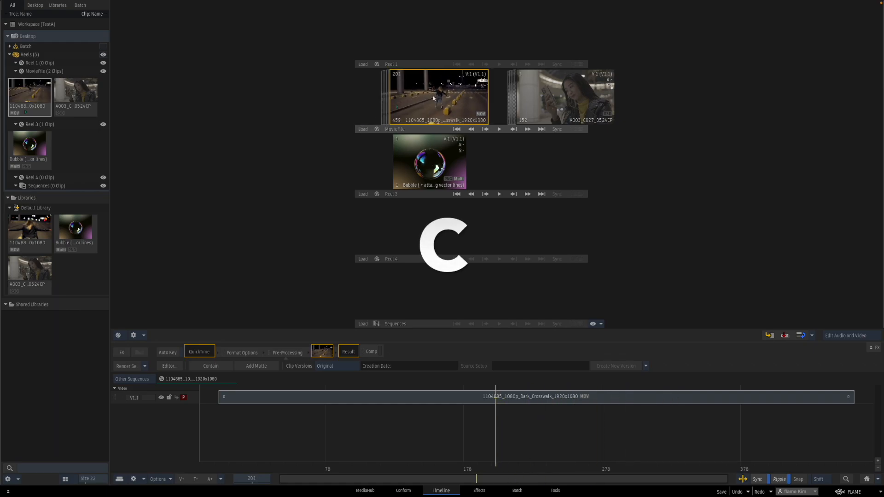
key("c")
left_click_drag(434, 117, 510, 107)
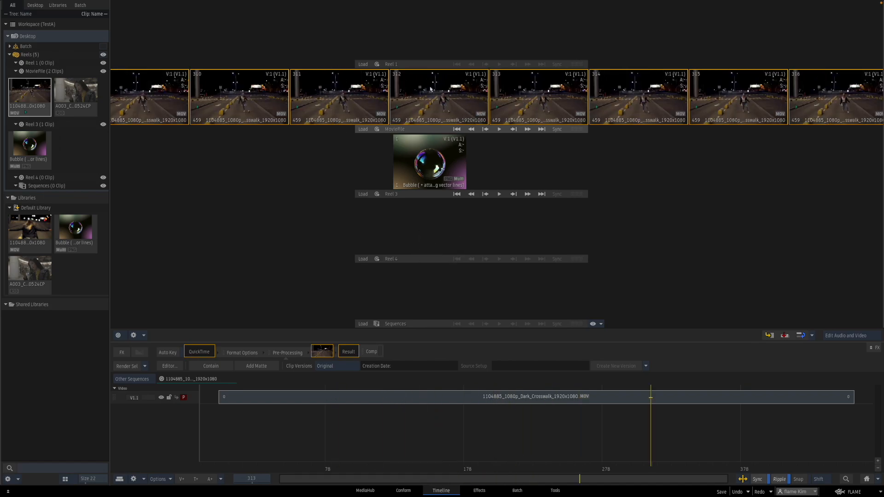
left_click_drag(560, 93, 540, 96)
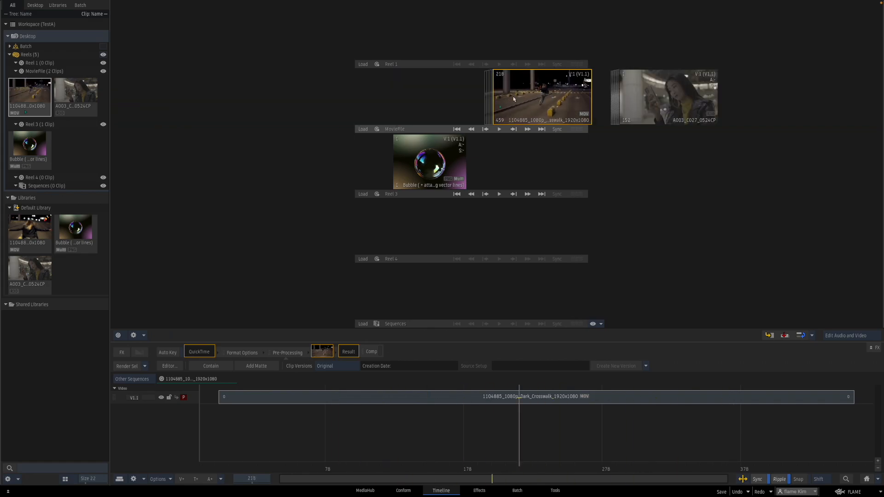
Expand the A003_C027_0524CP clip into individual frames on the reel and collapse it again.
left_click(537, 94)
left_click(534, 94)
left_click_drag(521, 96, 385, 99)
left_click(507, 103)
left_click(534, 94)
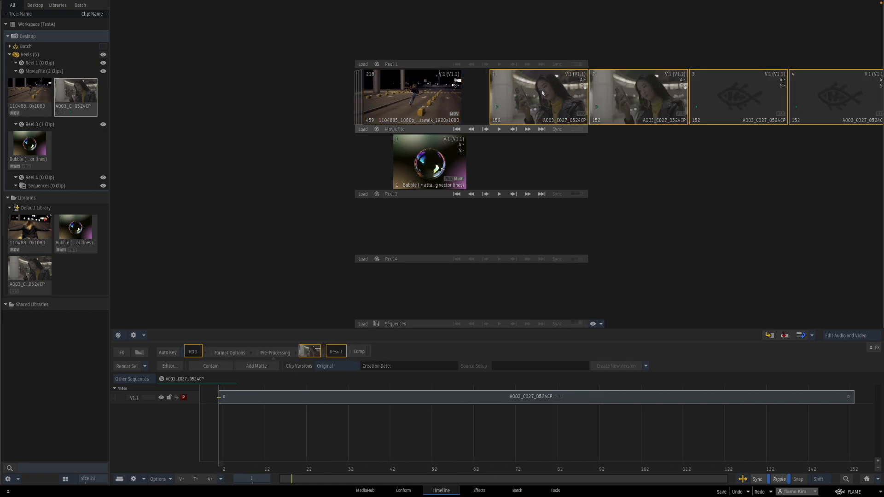
left_click(536, 94)
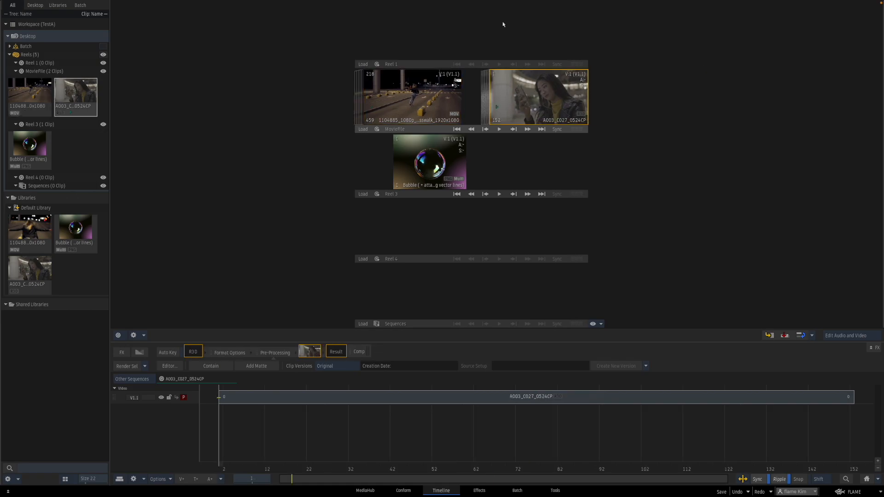
Scrub the A003_C027_0524CP clip on the MovieFile reel to frame 44.
left_click(537, 103)
left_click_drag(537, 103, 395, 104)
left_click_drag(458, 121, 584, 139)
Select the Bubble, Dark Crosswalk and A003_C027_0524CP clips in turn to view each one in the timeline.
left_click(429, 161)
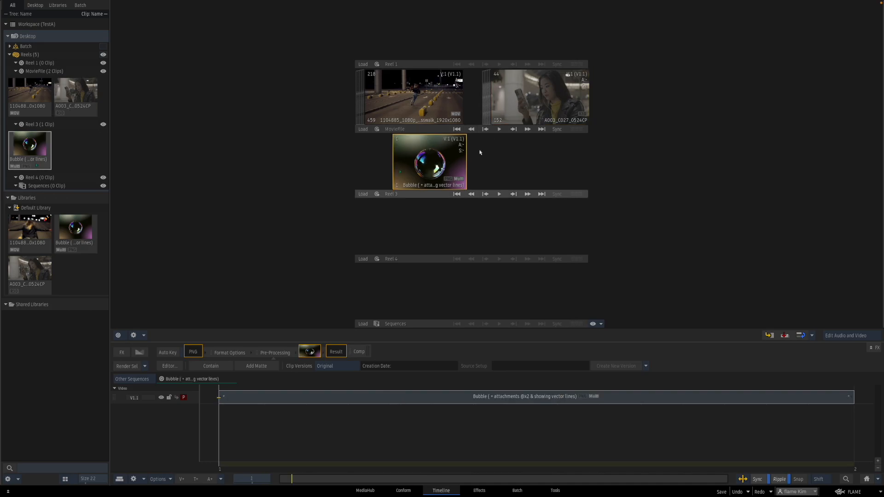
left_click(359, 105)
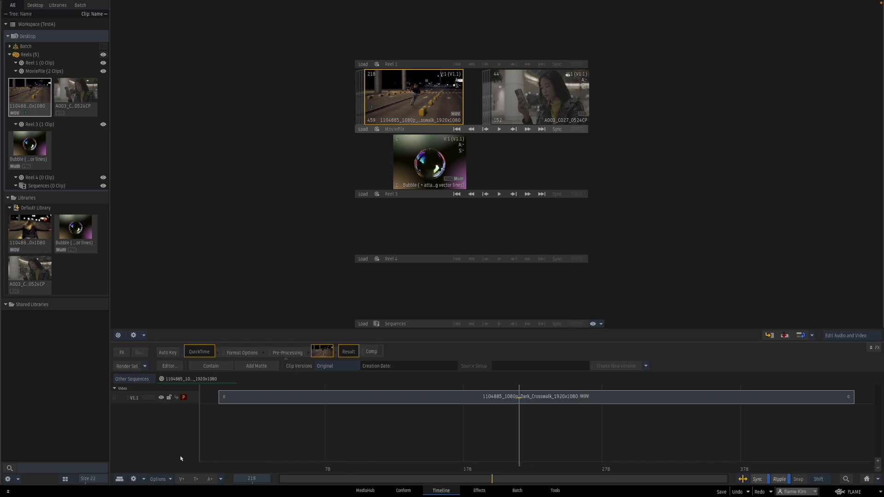
left_click_drag(521, 92, 488, 92)
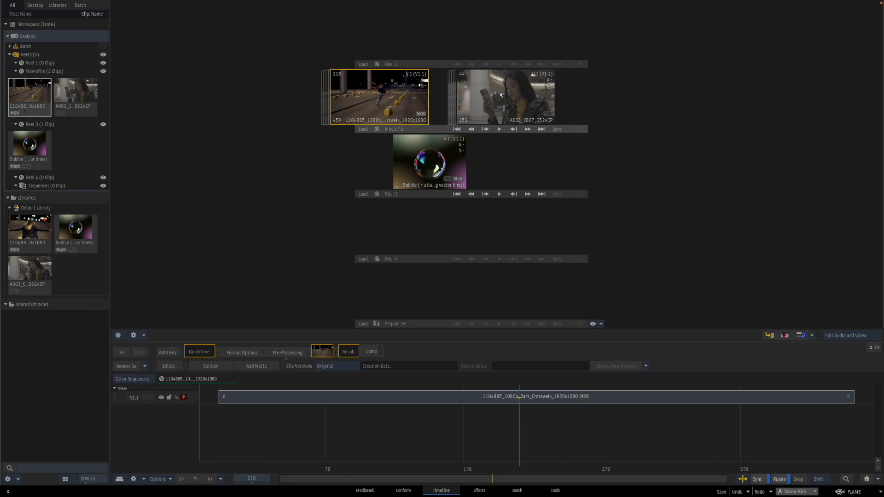
left_click(429, 166)
left_click(498, 105)
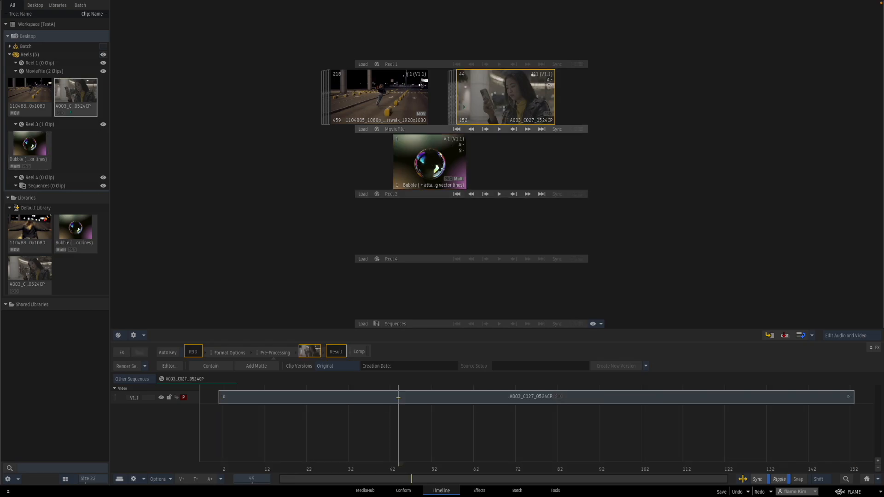
Display the Dark Crosswalk clip in the timeline and scrub its positioner to frame 67.
left_click(397, 97)
left_click(222, 464)
left_click_drag(221, 463, 741, 428)
left_click_drag(401, 415, 310, 416)
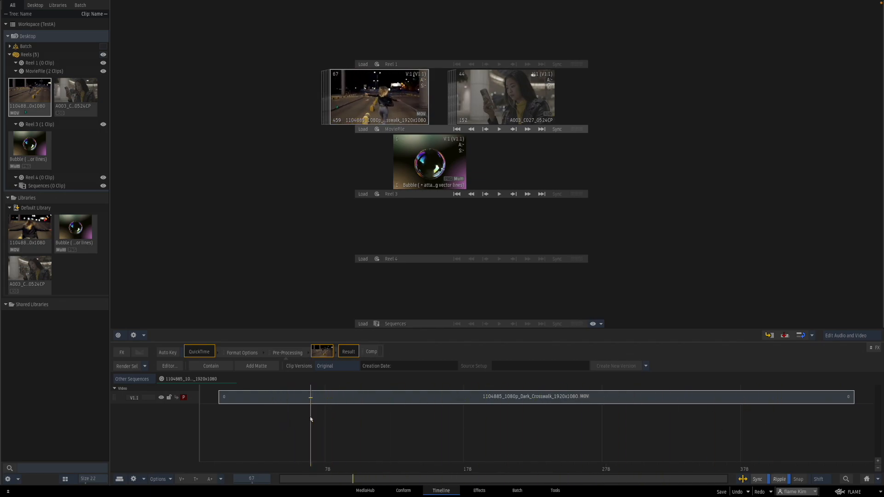
Switch back and forth between the Dark Crosswalk and A003_C027_0524CP clips on the MovieFile reel to compare them in the timeline.
left_click(475, 397)
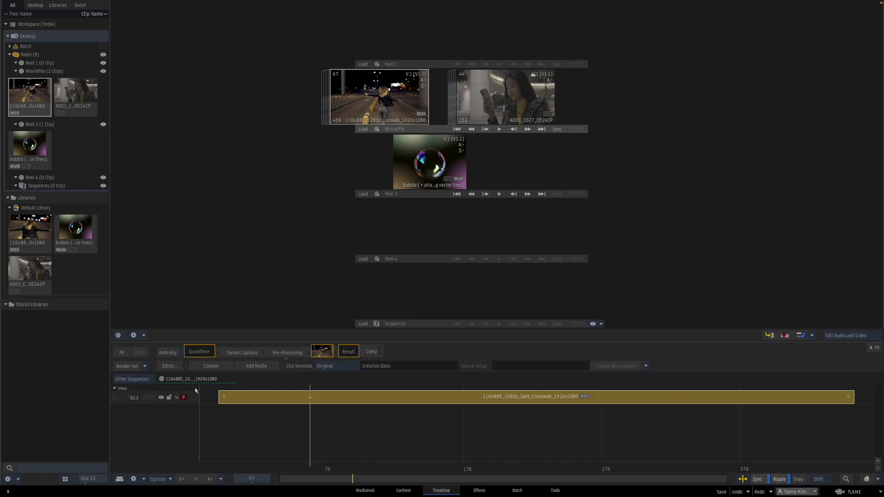
left_click(497, 96)
left_click(406, 90)
left_click(481, 93)
left_click(410, 95)
left_click(489, 99)
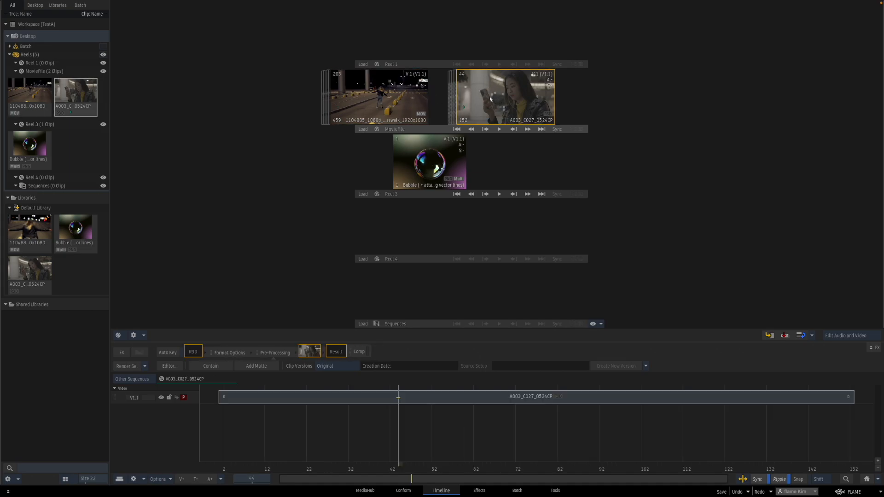
left_click(413, 95)
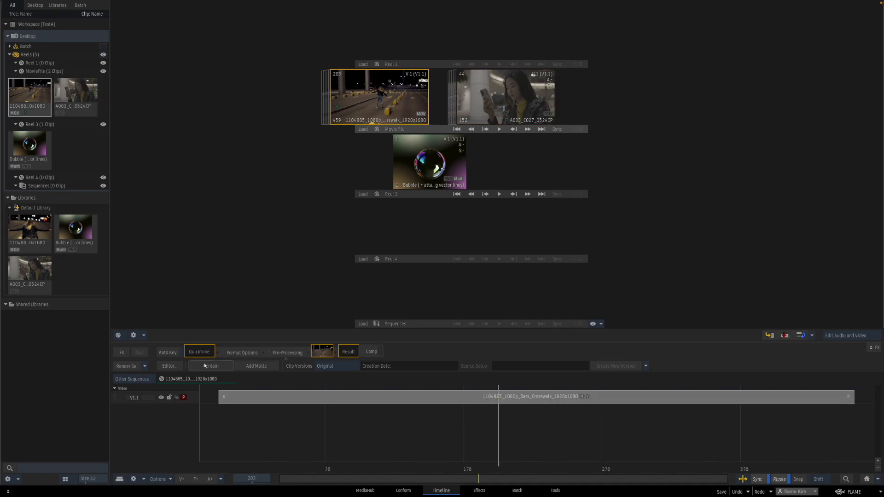
left_click(513, 97)
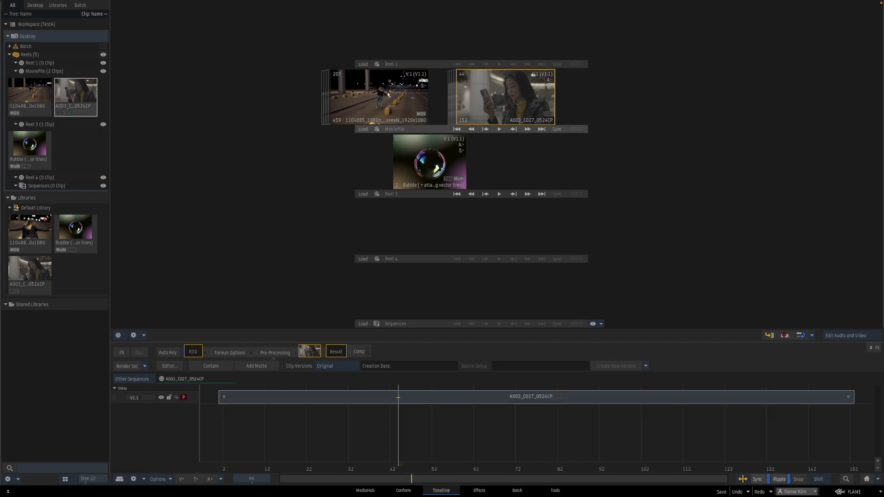
Delete the Bubble clip from Reel 3 and remove both clips from the MovieFile reel.
left_click(404, 166)
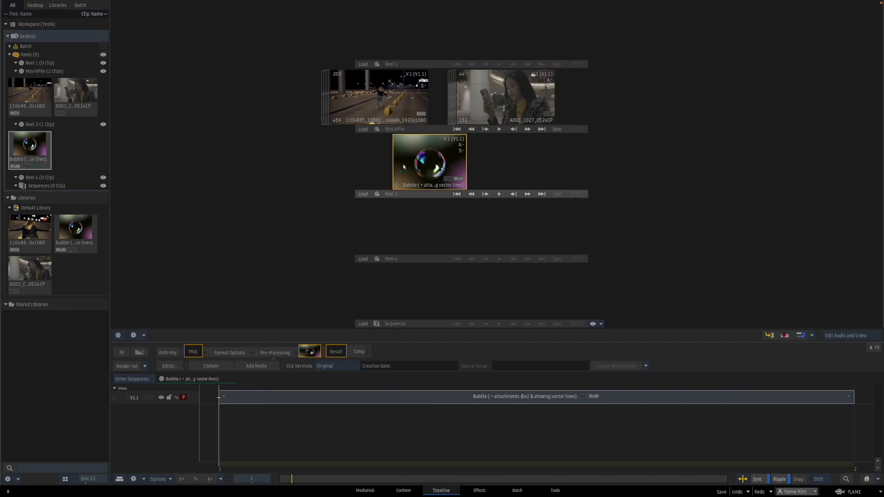
mouse_move(463, 159)
left_mouse_down()
mouse_move(421, 168)
mouse_move(460, 161)
mouse_move(446, 161)
left_mouse_up()
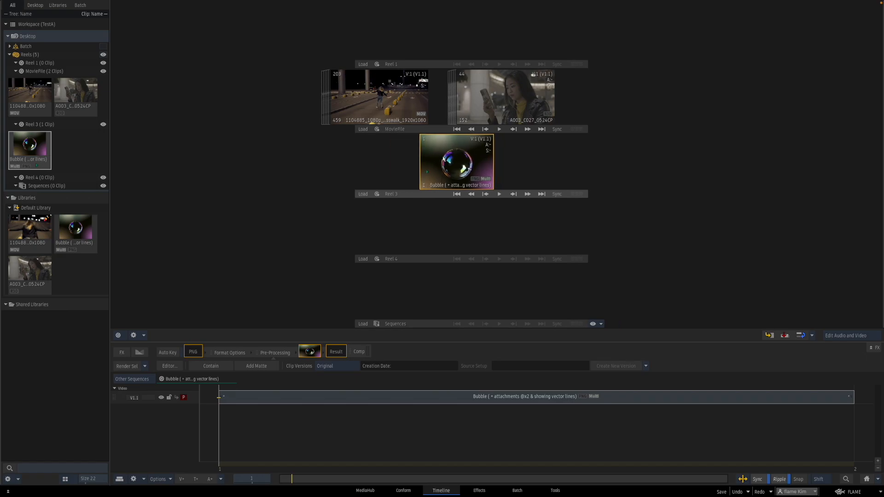
right_click(445, 153)
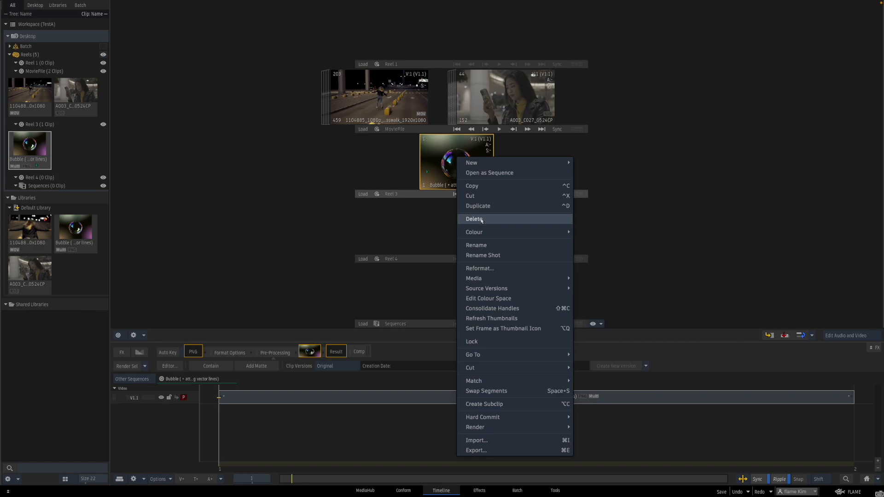
left_click(479, 220)
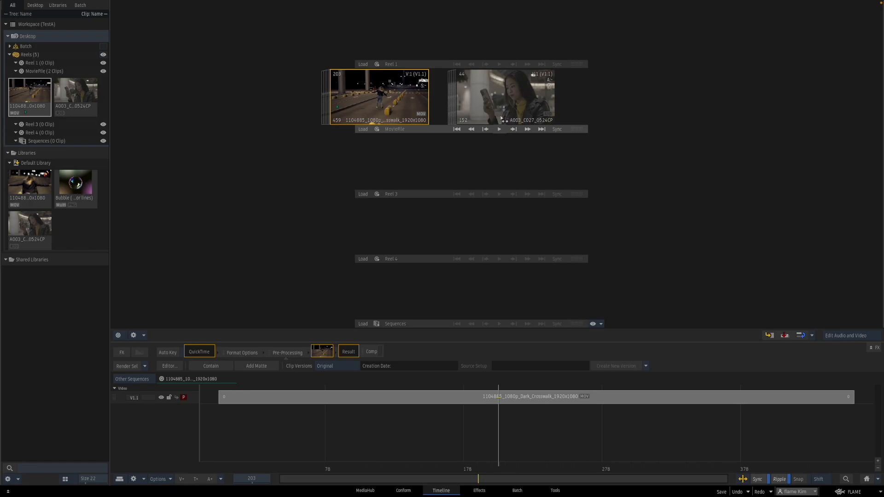
left_click_drag(509, 107, 306, 488)
left_click_drag(377, 104, 308, 491)
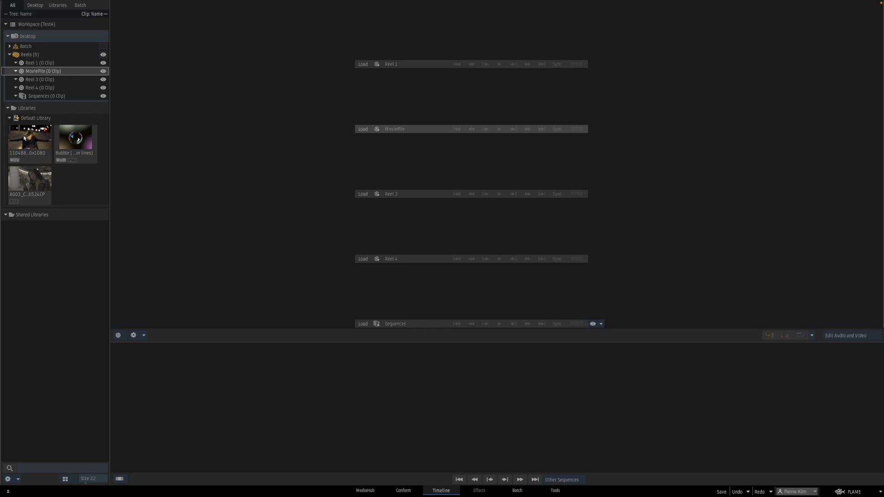
View the workspace tree filtered by Desktop, Libraries and Batch, and return to showing all of it.
left_click(15, 5)
left_click(36, 5)
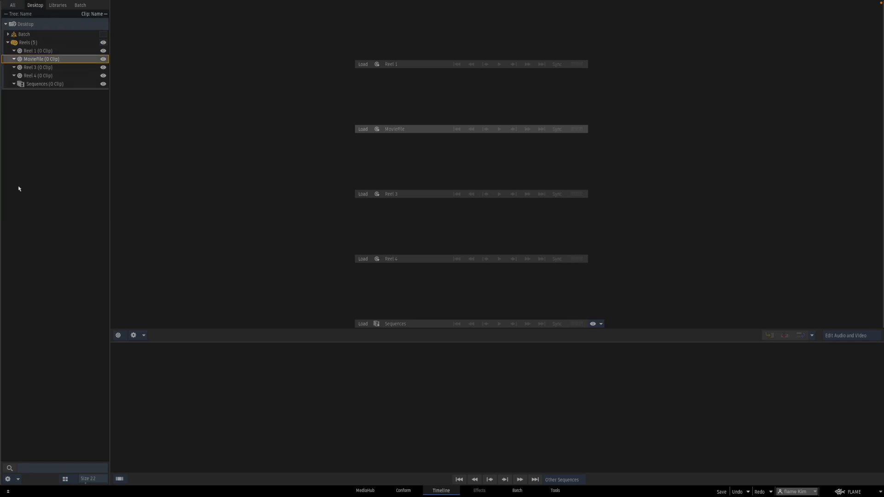
left_click(57, 6)
left_click(82, 5)
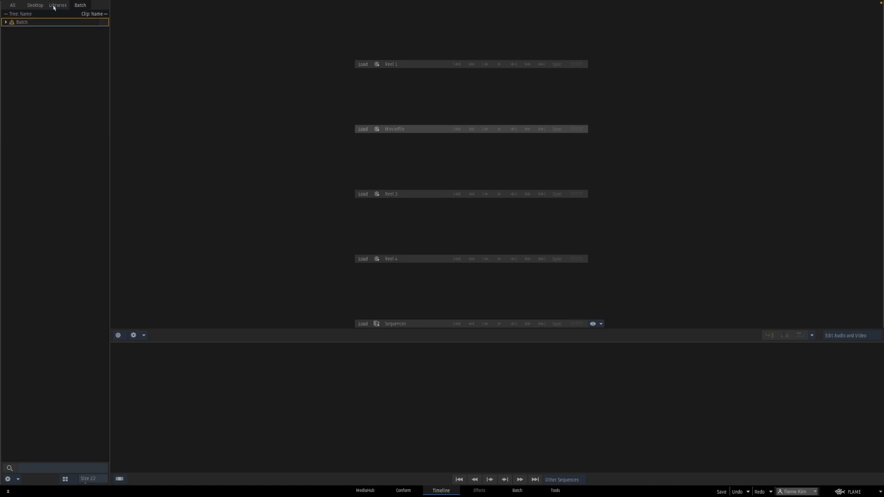
left_click(13, 5)
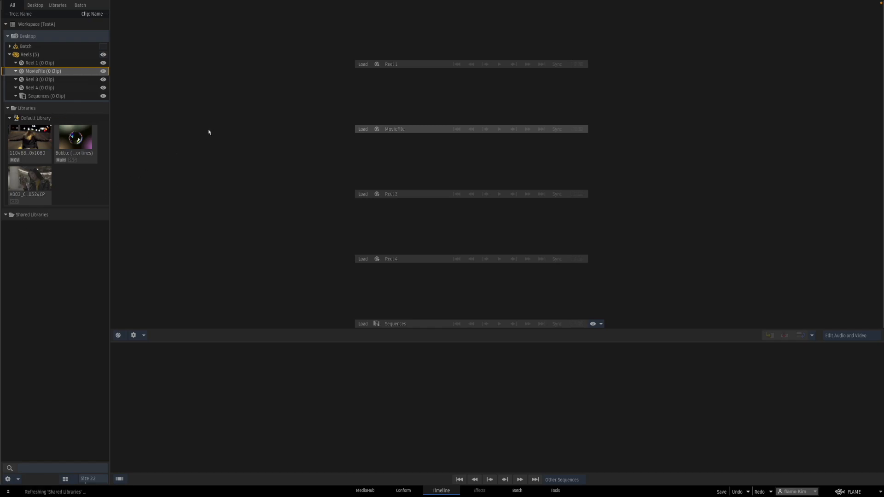
Place all three Default Library clips on the MovieFile reel and reposition them along the reel.
left_click(33, 148)
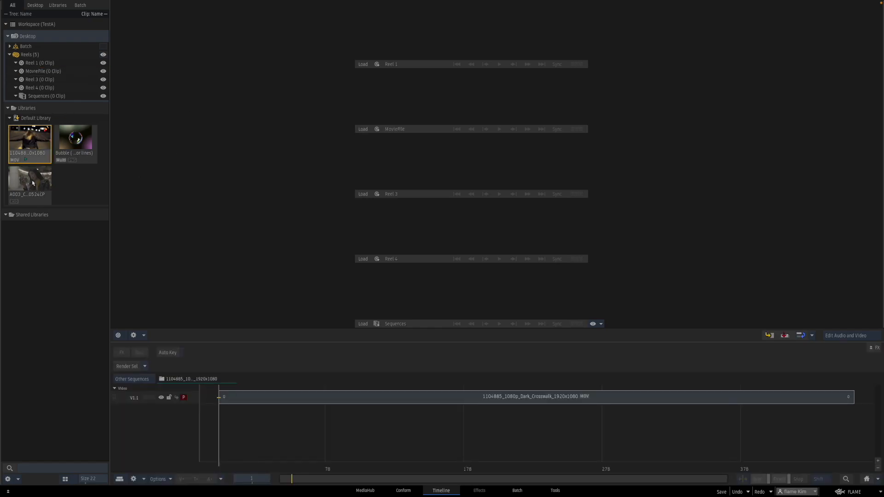
left_click(34, 187, "shift")
left_click_drag(35, 187, 288, 111)
left_click_drag(368, 87, 296, 92)
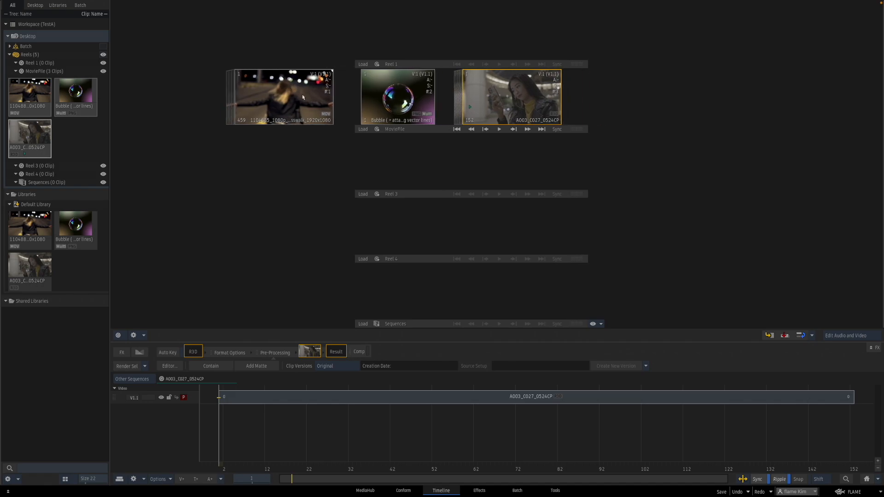
Scrub the Dark Crosswalk clip on the MovieFile reel to frame 153, and view the A003_C027_0524CP clip in the timeline for comparison.
left_click(246, 123)
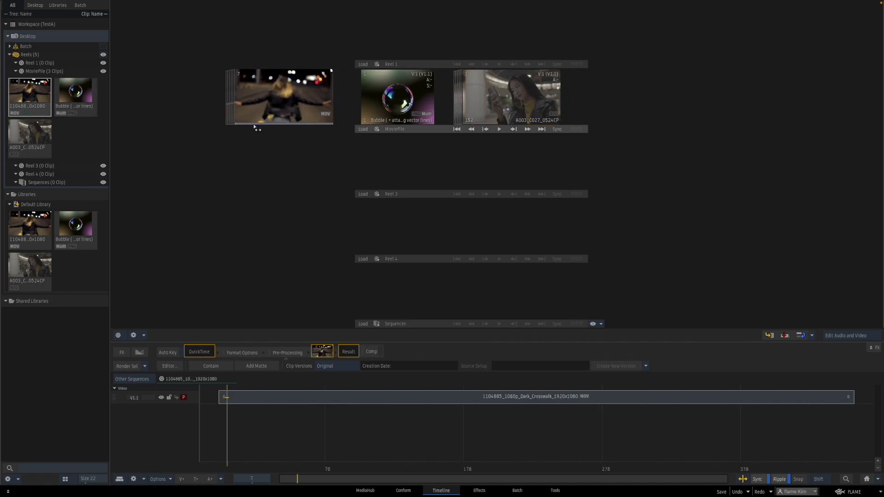
left_click_drag(250, 124, 331, 123)
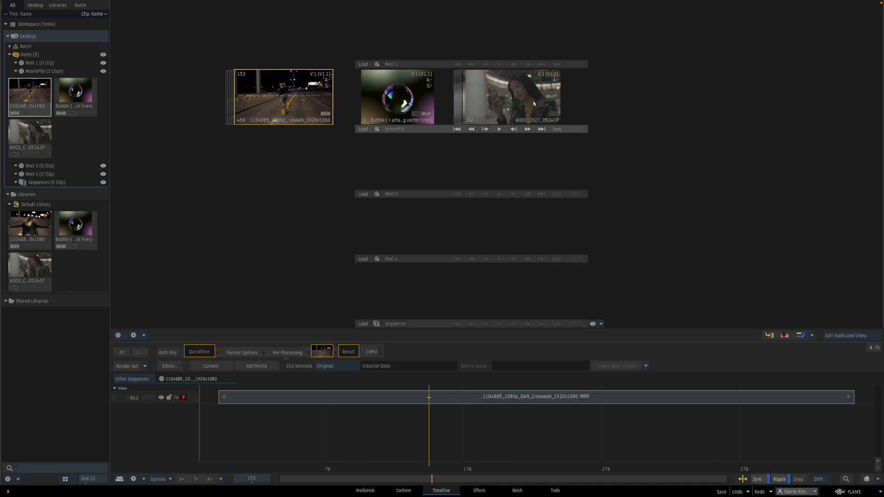
left_click(547, 120)
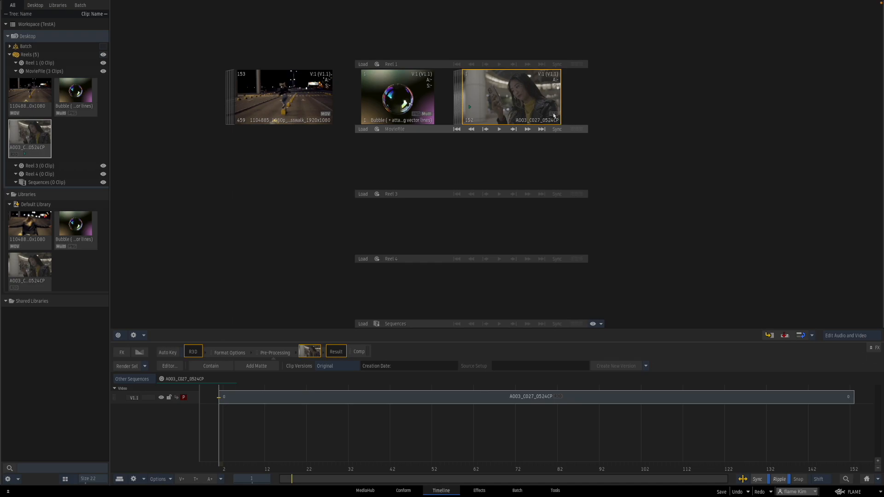
left_click(292, 99)
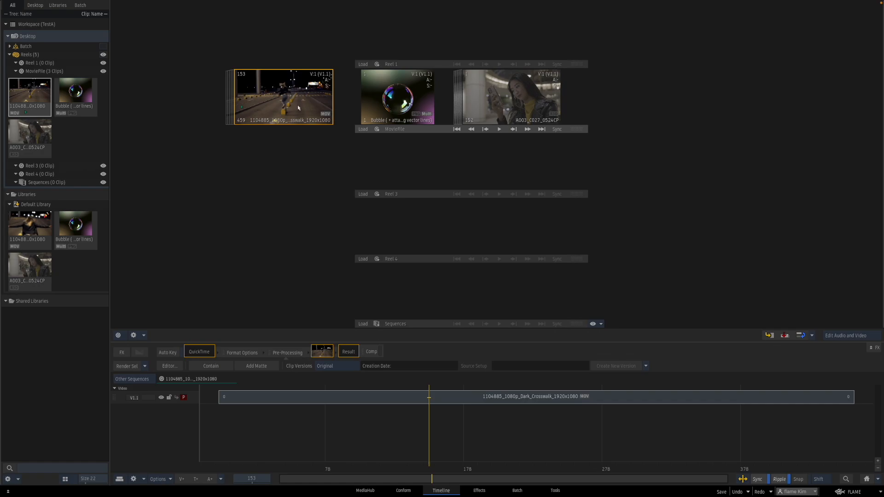
Look at the import cache options in MediaHub, and cache the current source media of the Dark Crosswalk clip on the MovieFile reel.
left_click(364, 491)
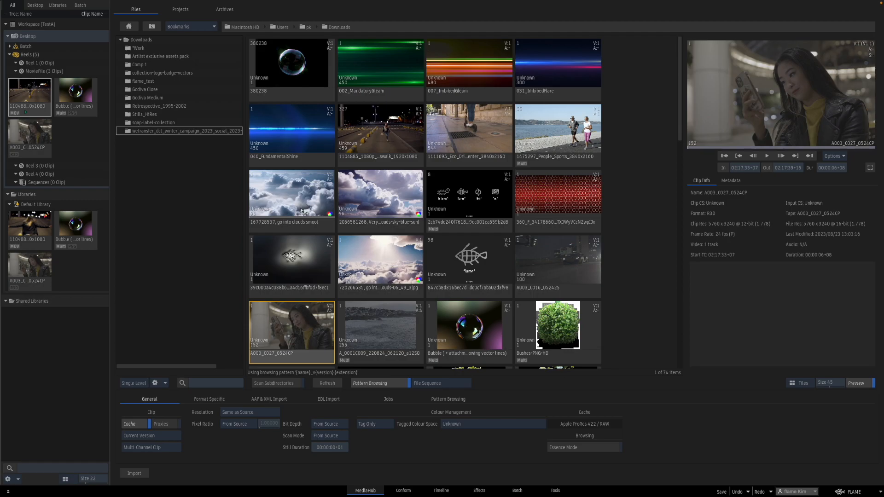
left_click(441, 491)
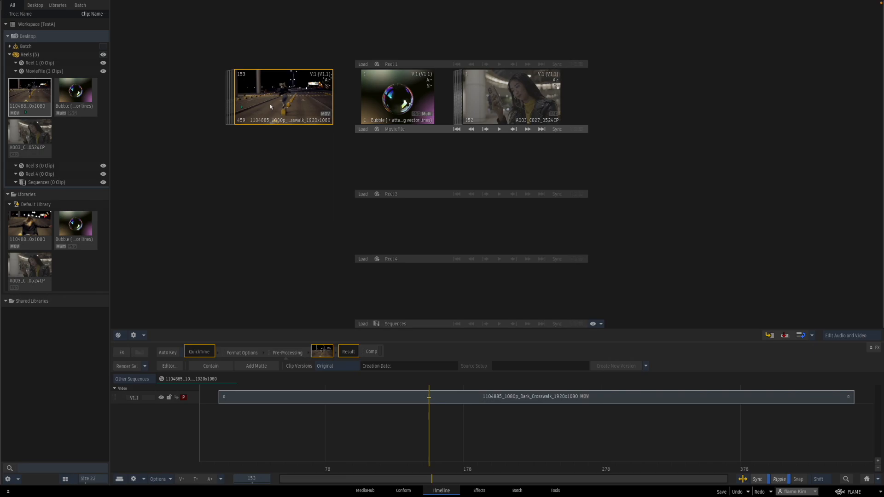
left_click_drag(275, 101, 287, 90)
right_click(286, 90)
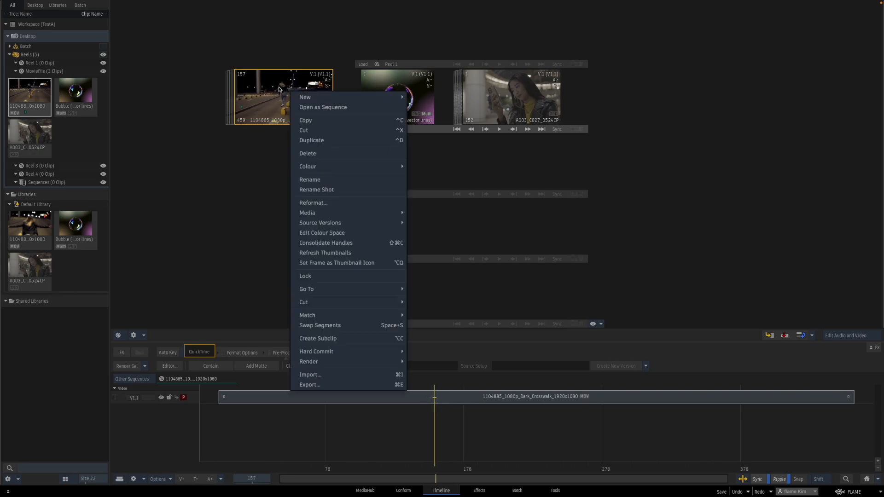
mouse_move(339, 216)
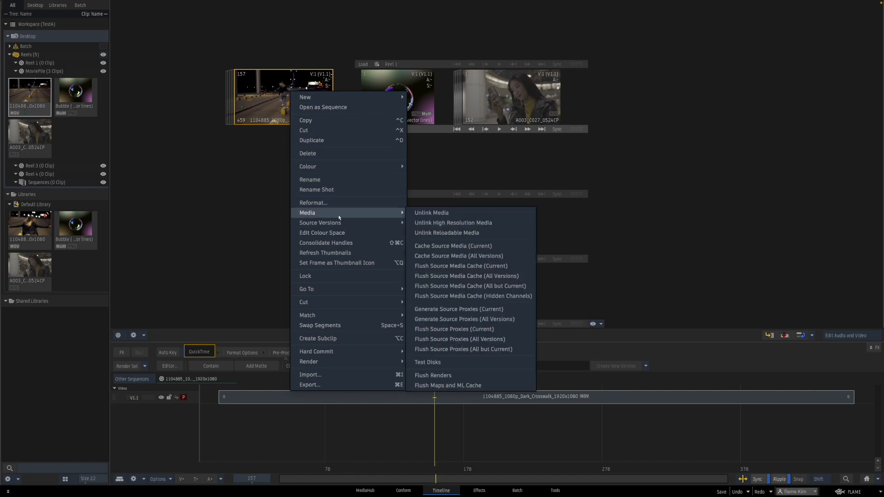
left_click(429, 249)
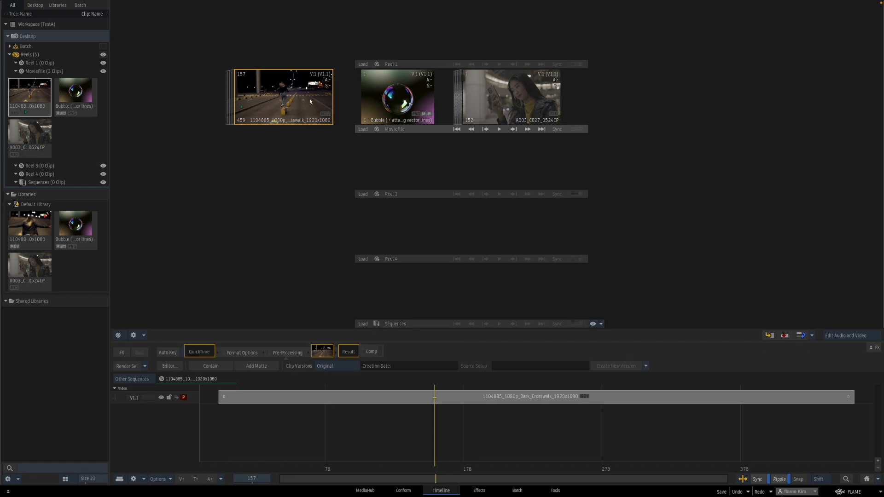
Scrub the A003_C027_0524CP clip to frame 70 and rename the Dark Crosswalk clip on the MovieFile reel as Girl1.
left_click(508, 78)
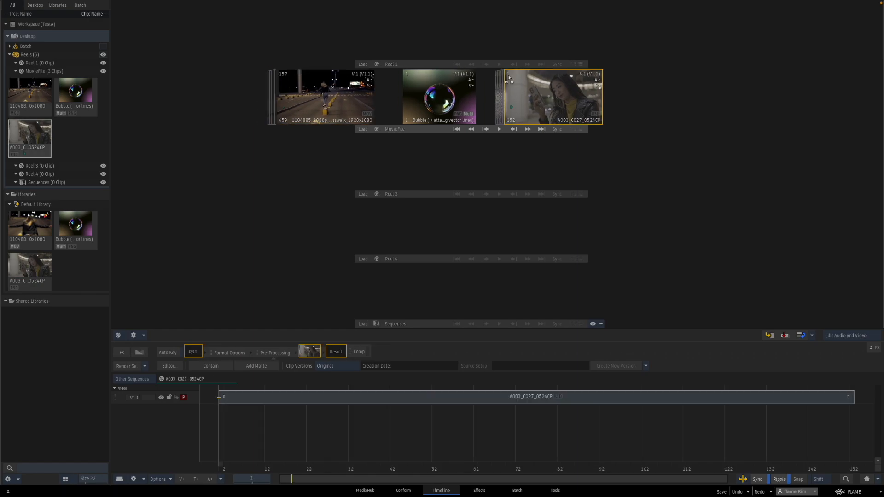
right_click(324, 103)
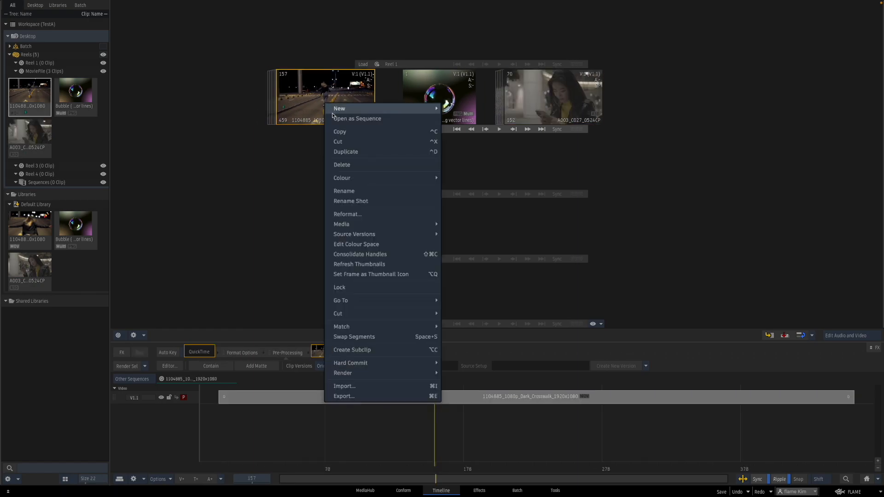
left_click(363, 194)
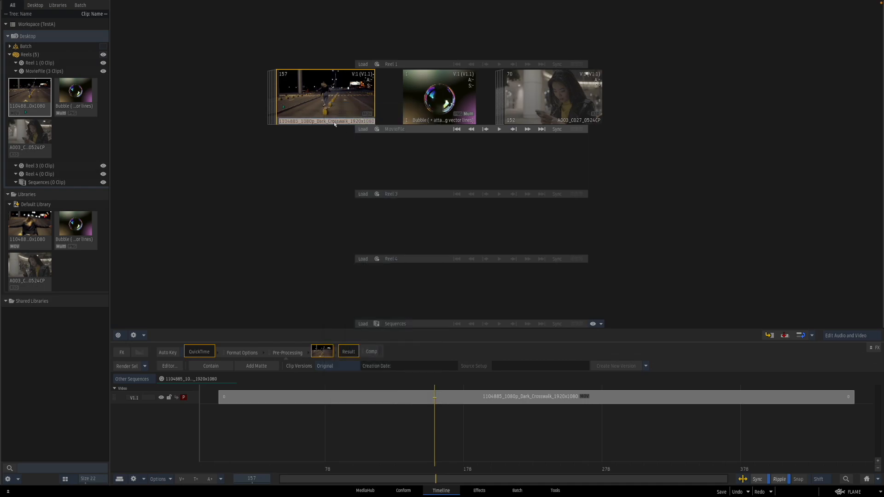
key("BackSpace")
type("Gi")
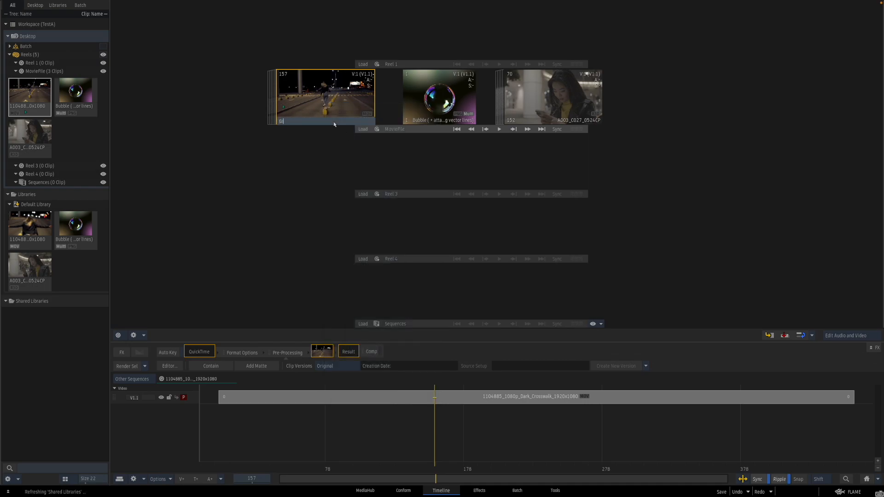
type("rl1")
key("Return")
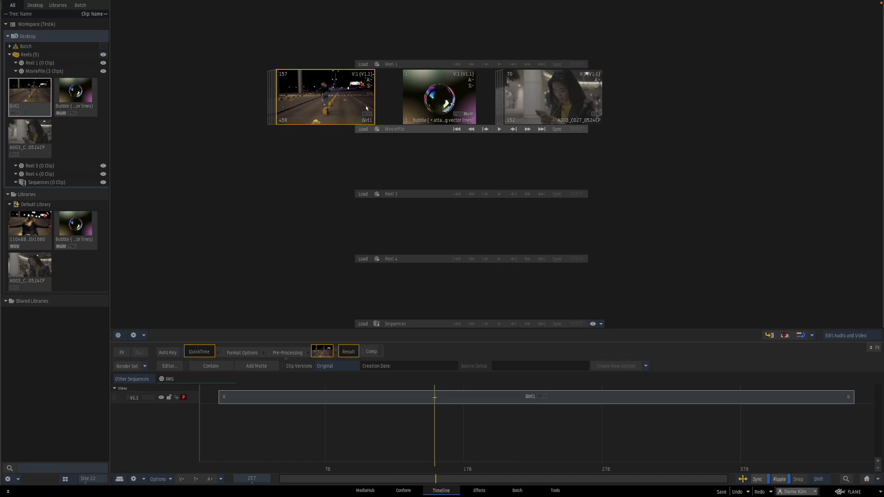
Rename the A003_C027_0524CP clip on the MovieFile reel as Girl2.
left_click(551, 94)
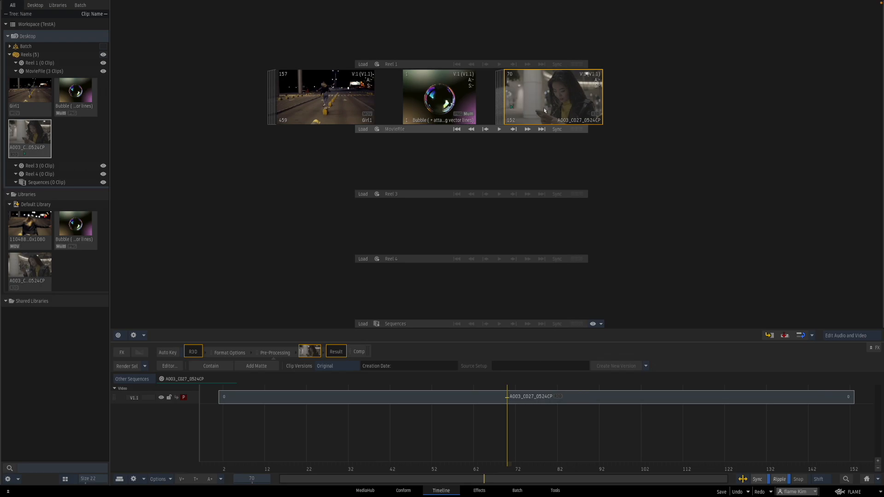
key("n")
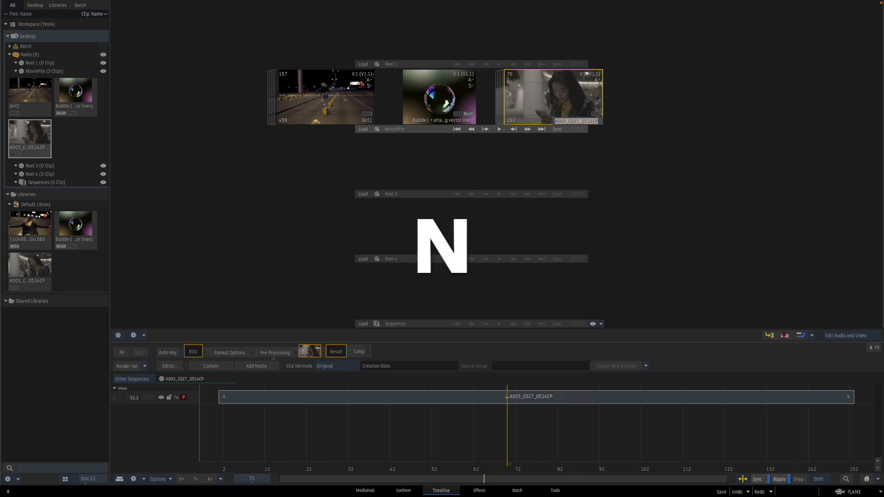
type("Gi")
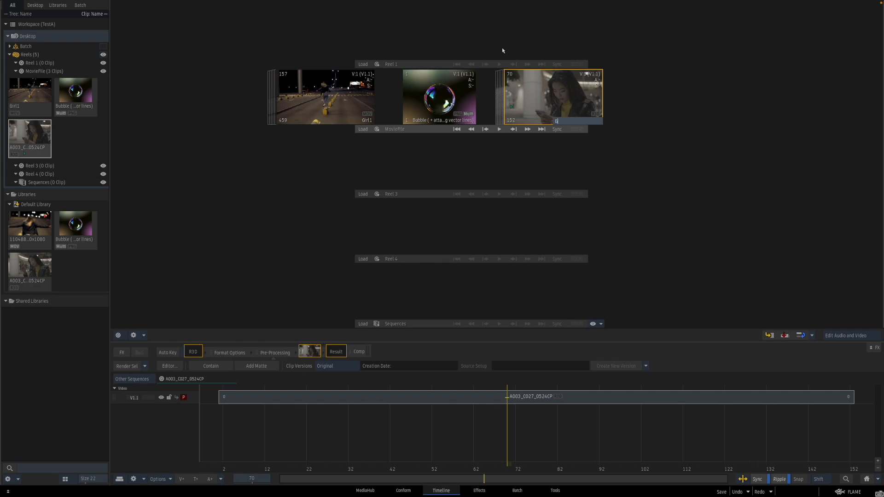
type("rl2")
key("Return")
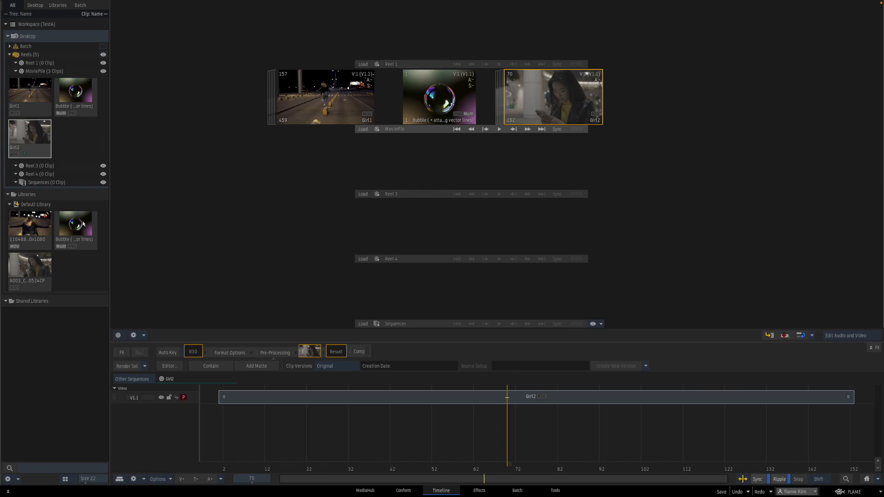
Show the Default Library's Dark Crosswalk clip in the timeline at frame 125, and select the Default Library.
left_click(41, 204)
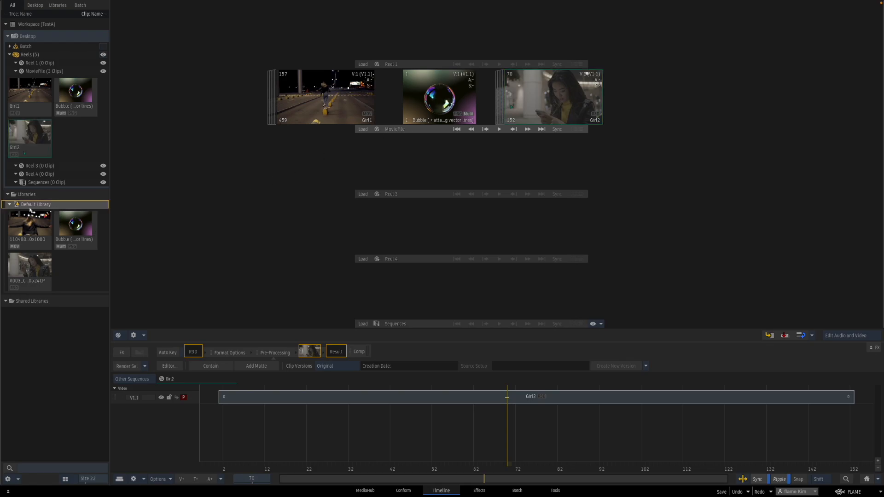
left_click(20, 235)
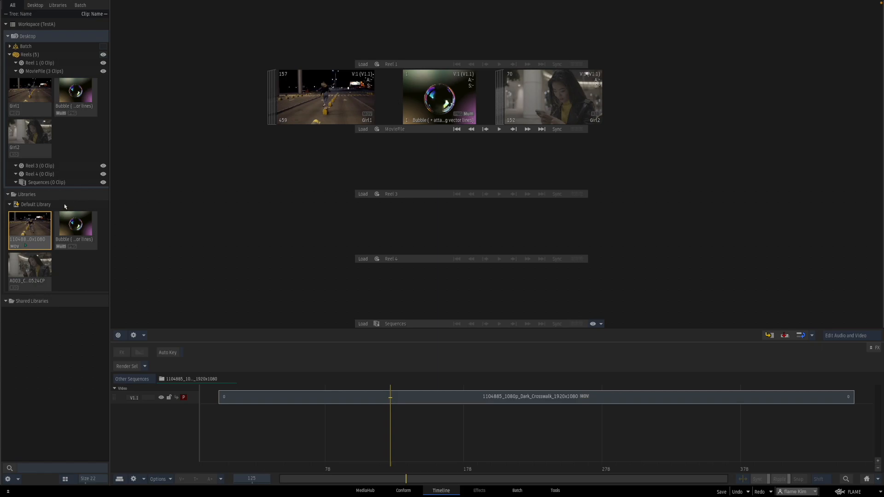
left_click(64, 206)
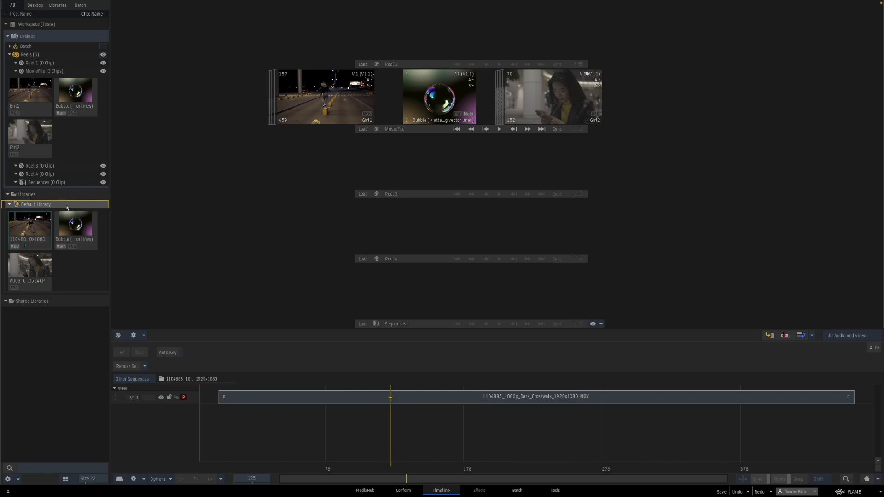
Copy the Girl1 and Girl2 clips from the MovieFile reel into the Default Library.
left_click(326, 110)
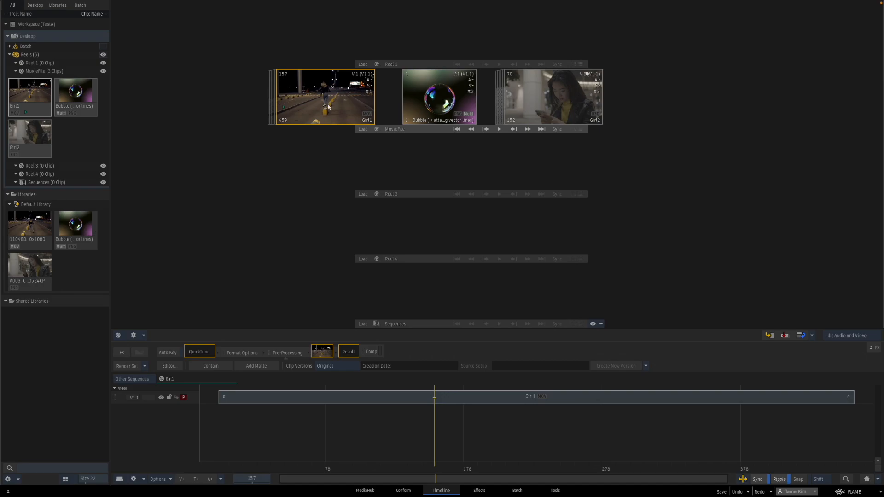
left_click_drag(339, 96, 94, 223)
left_click(503, 283)
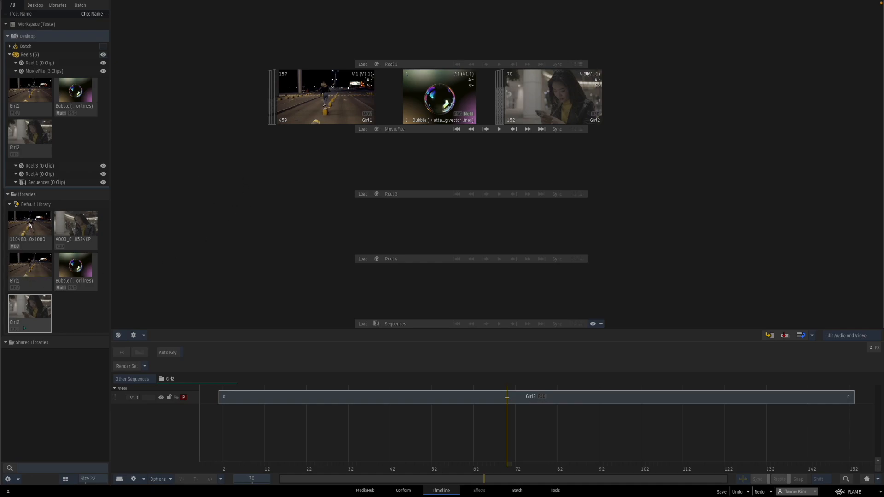
Delete the original Dark Crosswalk and A003_C027_0524CP clips from the Default Library and return to the reels view.
left_click(26, 227)
left_click_drag(72, 228, 74, 496)
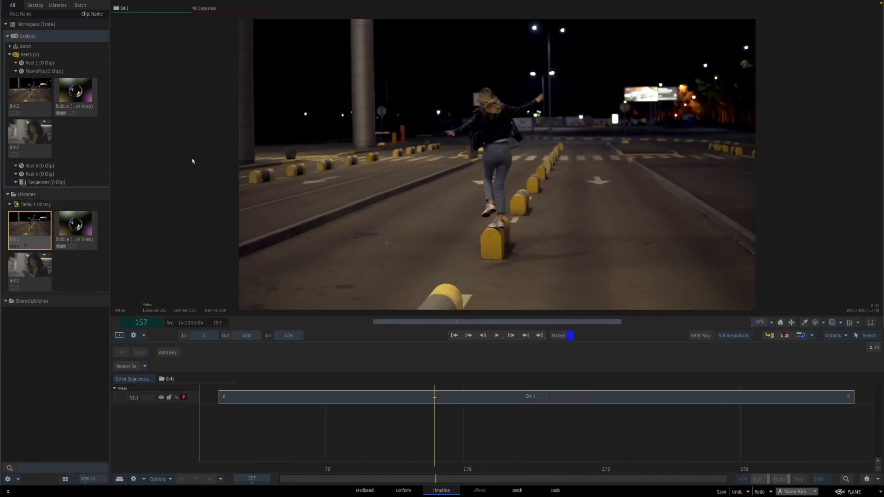
key("Escape")
Scrub the Girl1 clip on the MovieFile reel to frame 186 and compare it with the clips stored in the Default Library.
left_click_drag(291, 118, 341, 139)
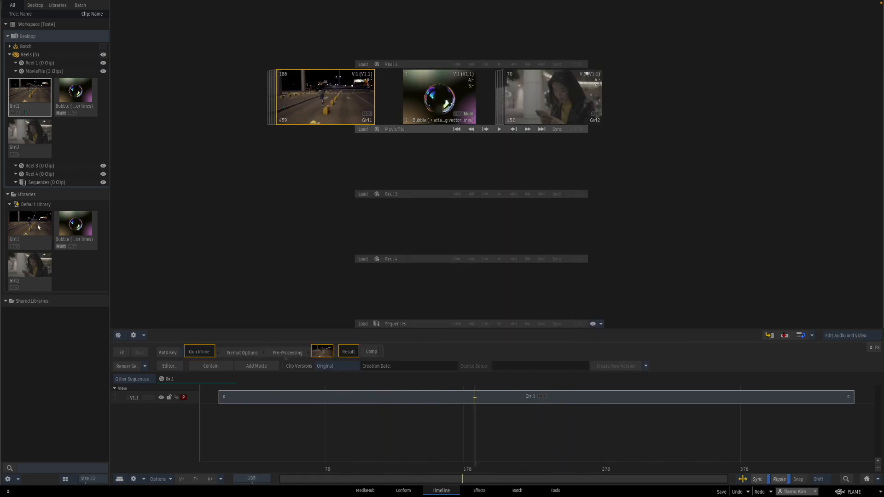
left_click(38, 228)
left_click(28, 272)
left_click(43, 234)
left_click(71, 225)
left_click(30, 268)
left_click(32, 228)
left_click(76, 227)
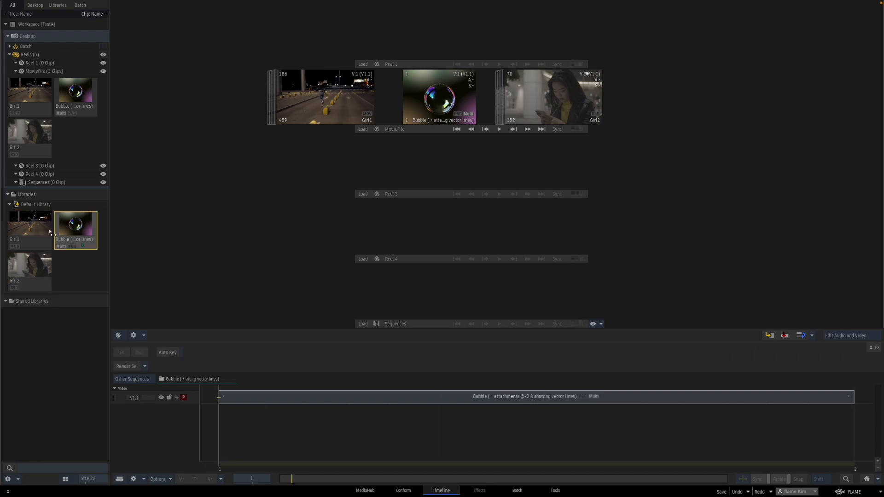
left_click(35, 224)
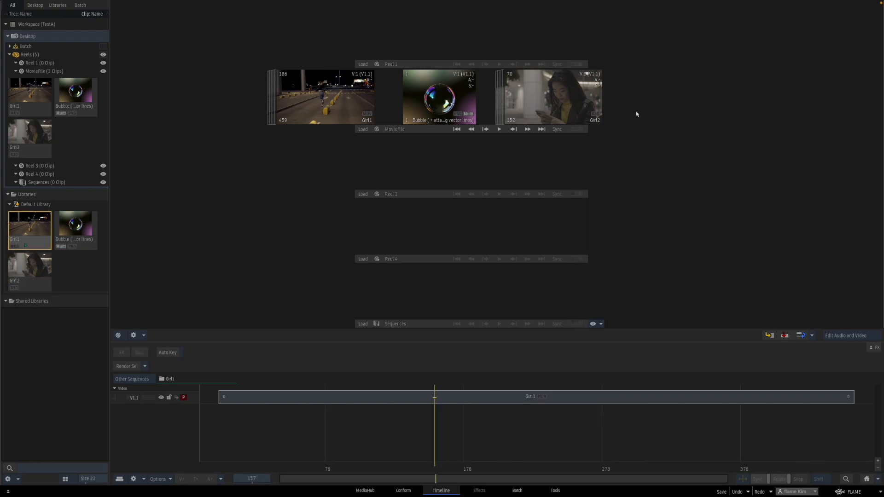
Clear all clips from the MovieFile reel and select the Girl2 clip in the Default Library.
right_click(650, 89)
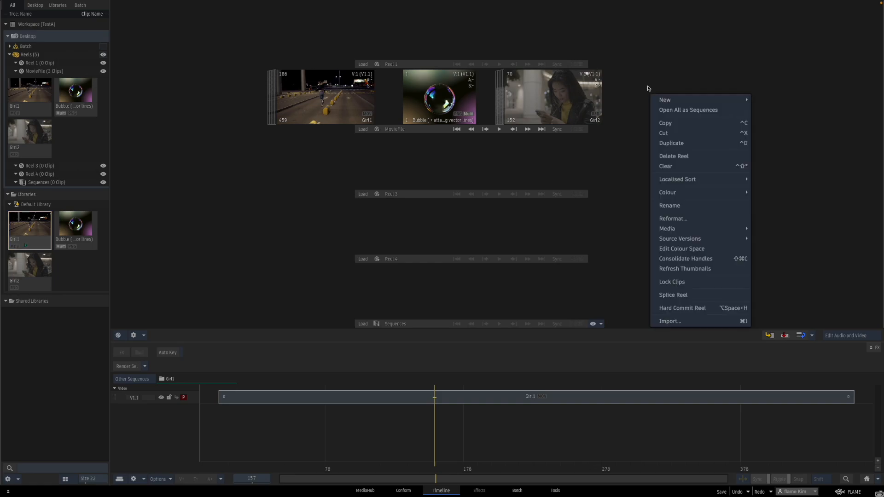
left_click(665, 166)
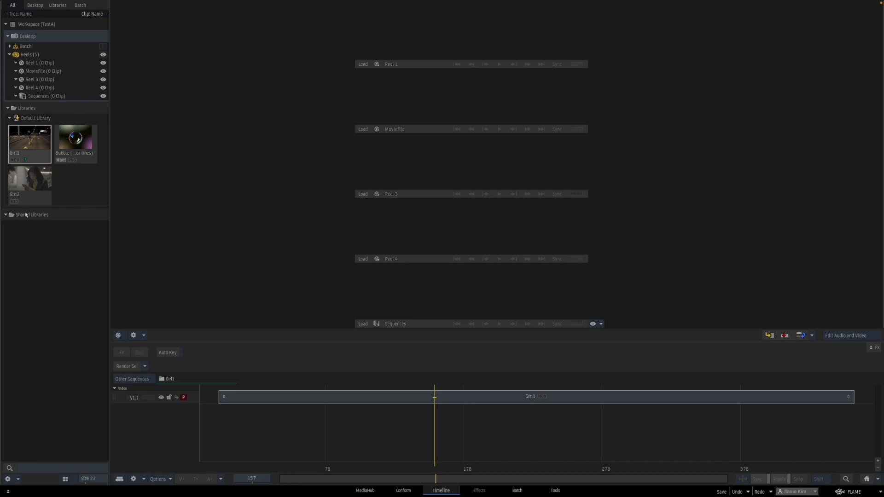
left_click(10, 119)
left_click(10, 119)
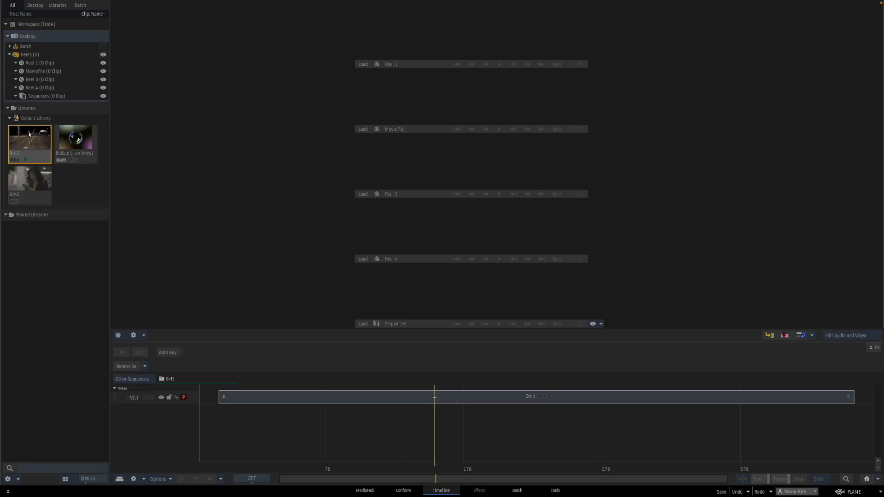
left_click(41, 175)
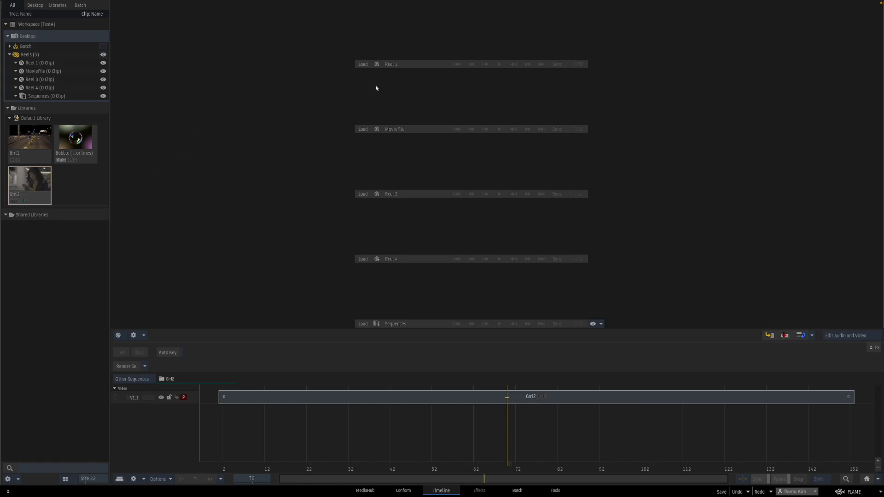
Delete the Girl2 clip from the Default Library and undo the deletion.
left_click(31, 5)
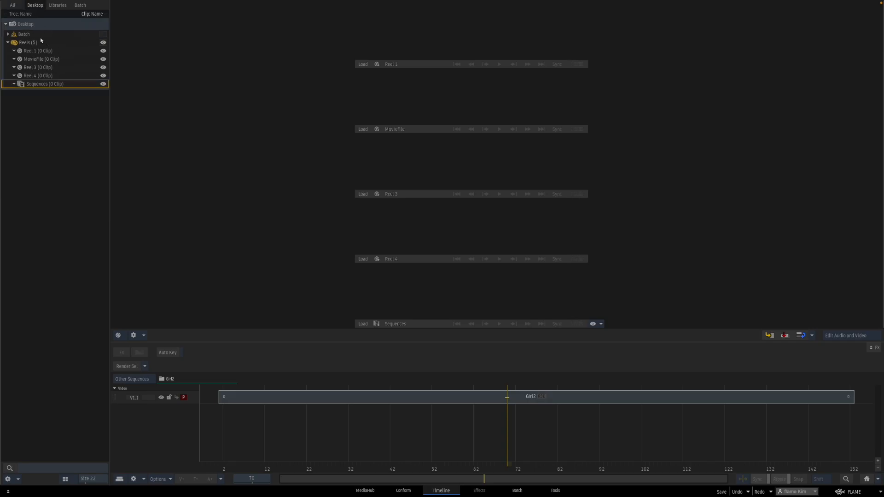
left_click(13, 5)
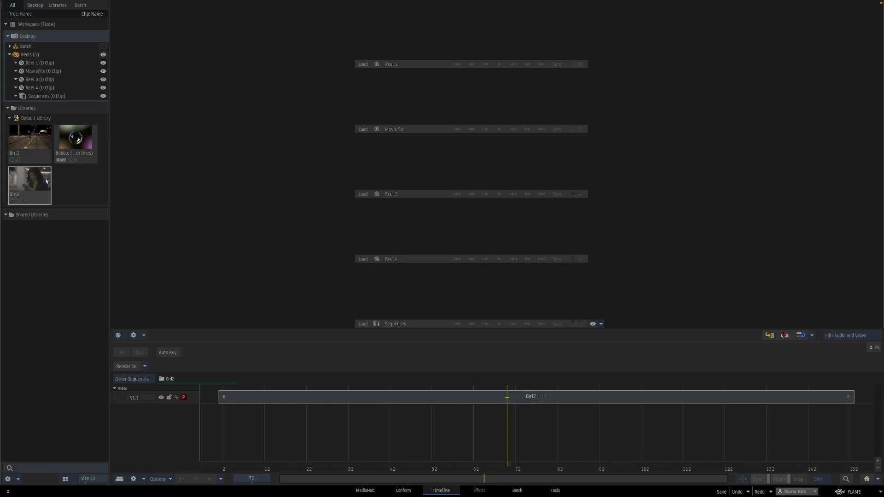
key("Delete")
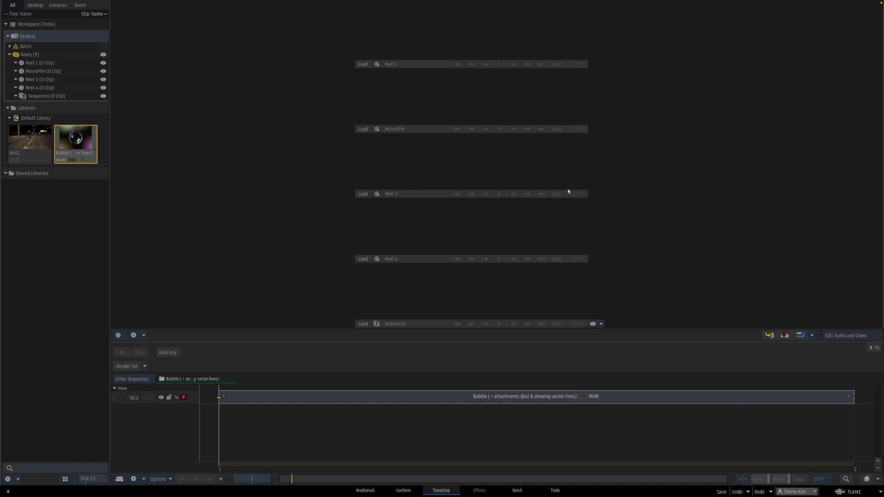
left_click(738, 493)
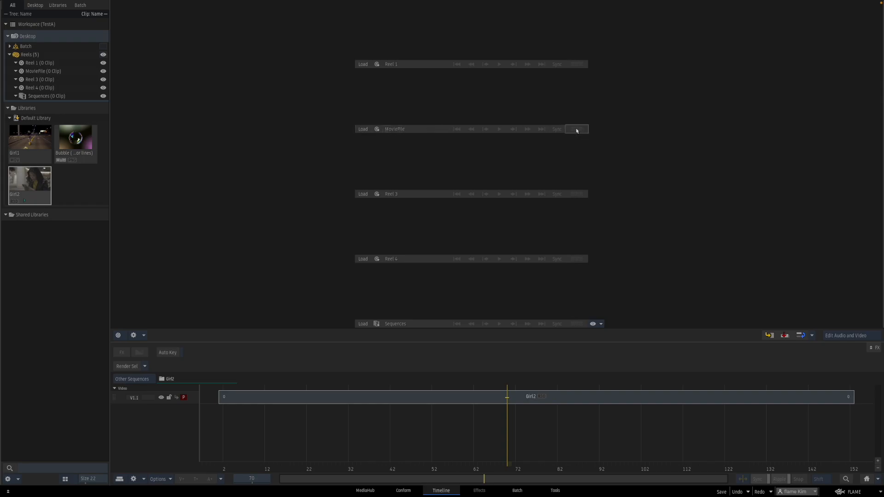
Delete the empty MovieFile reel and copy the Default Library's Girl1 clip onto Reel 3.
left_click_drag(576, 131, 368, 495)
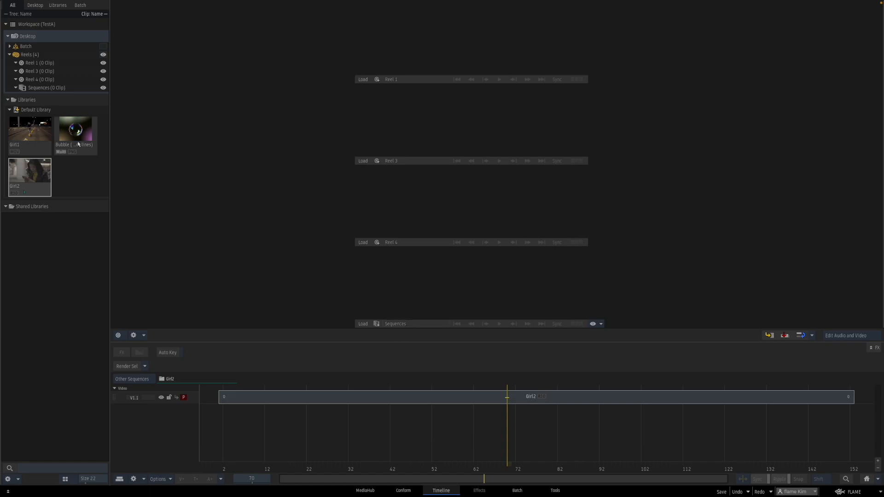
left_click(30, 130)
left_click_drag(31, 130, 500, 135)
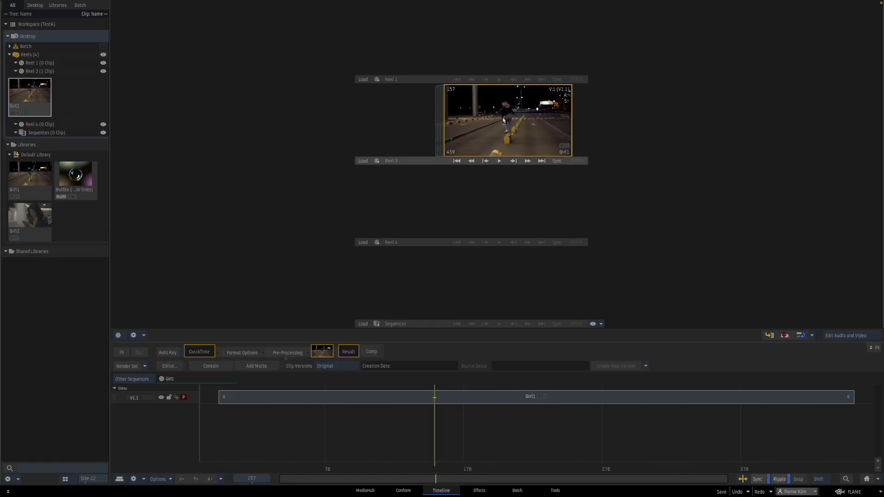
Expand the Girl1 clip on Reel 3 into individual frames around frame 90 and split it between frames 90 and 91.
left_click_drag(461, 453, 342, 408)
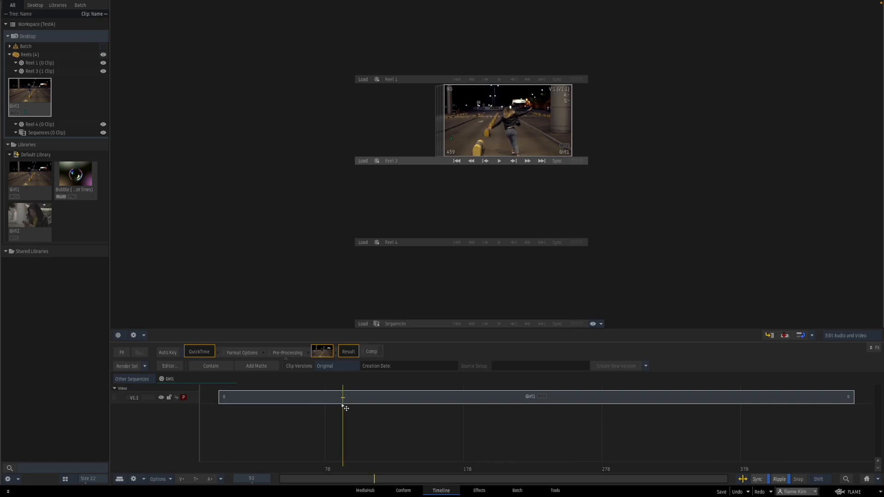
left_click(486, 118)
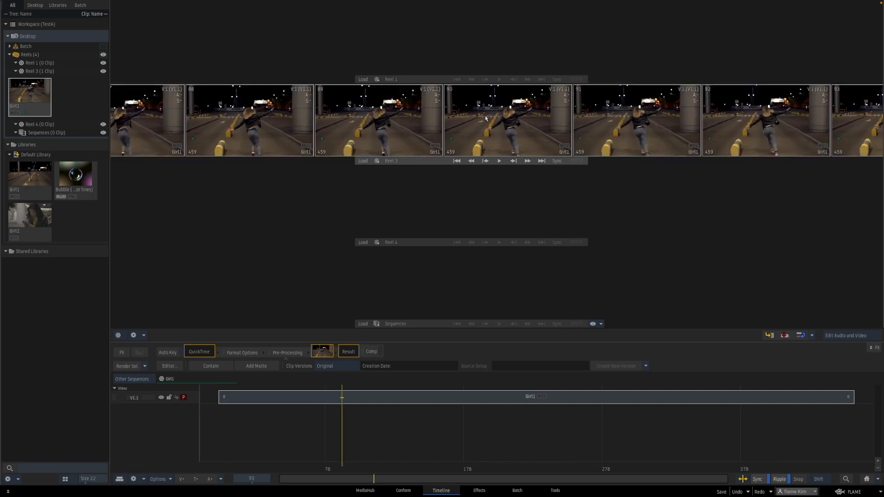
left_click_drag(412, 111, 279, 124)
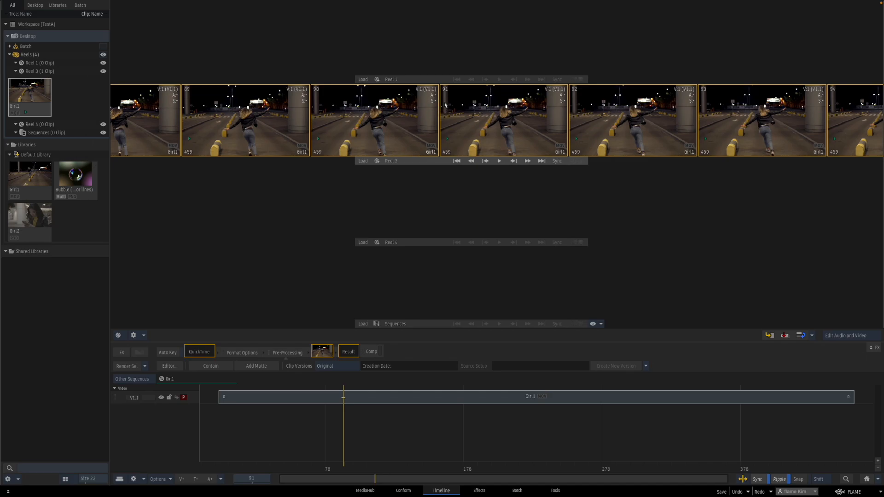
left_click_drag(444, 106, 477, 124)
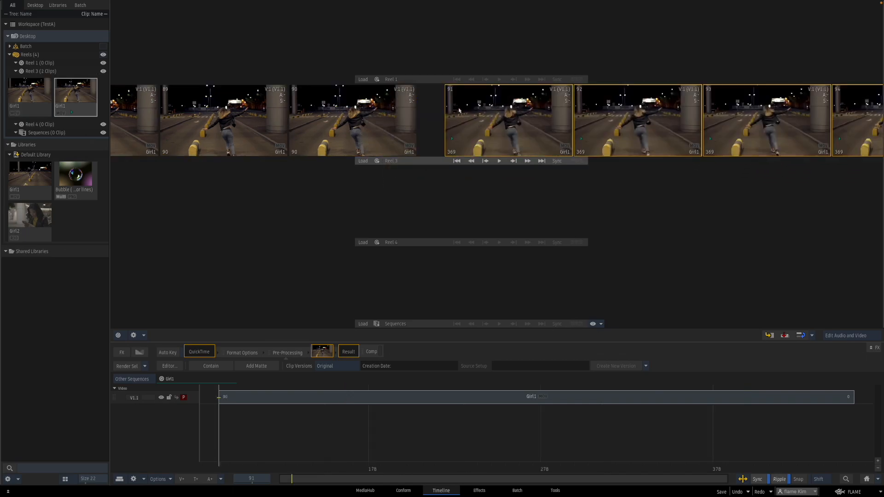
Examine the two Girl1 parts on Reel 3 in the timeline, checking frames on both sides of the cut.
left_click(371, 114)
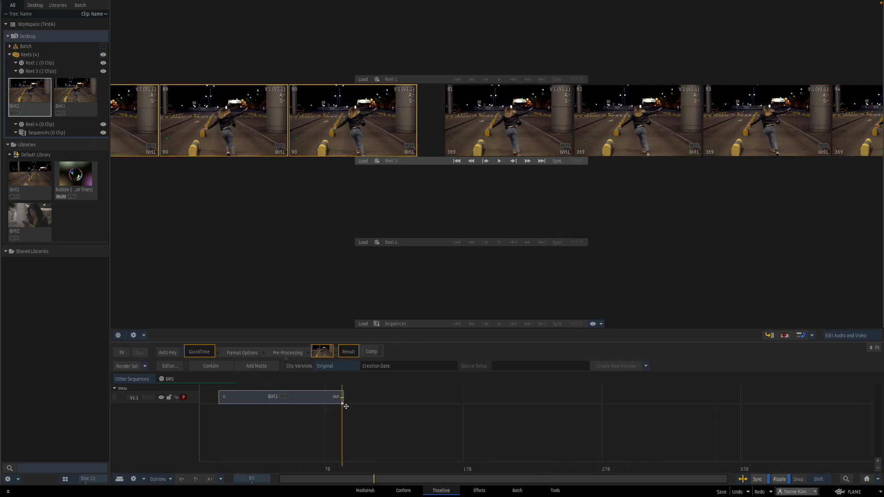
left_click_drag(332, 466, 349, 466)
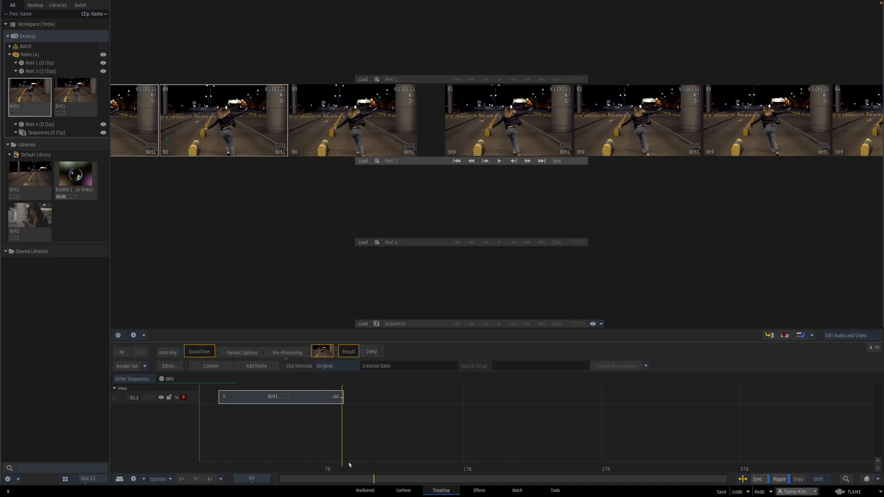
left_click(465, 138)
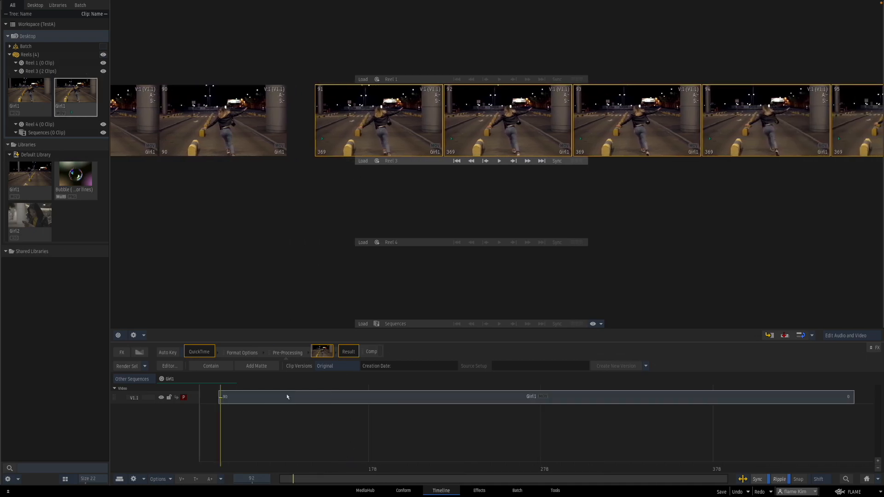
left_click_drag(230, 466, 152, 416)
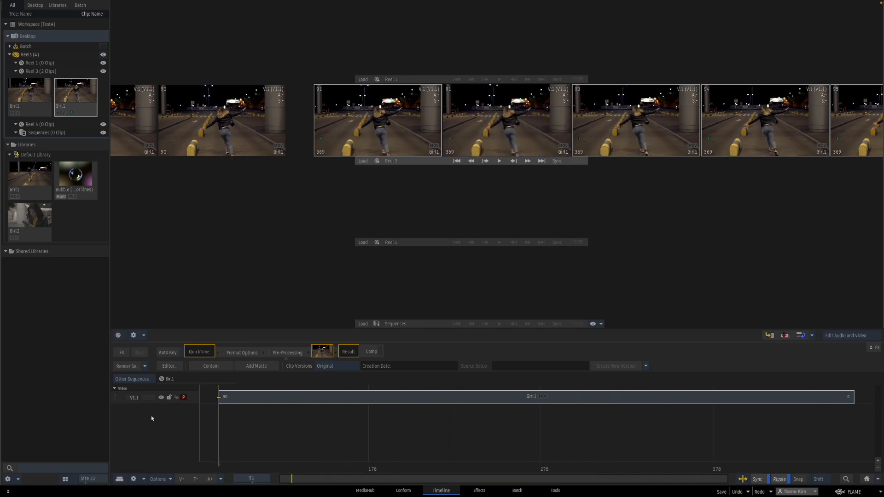
left_click(460, 161)
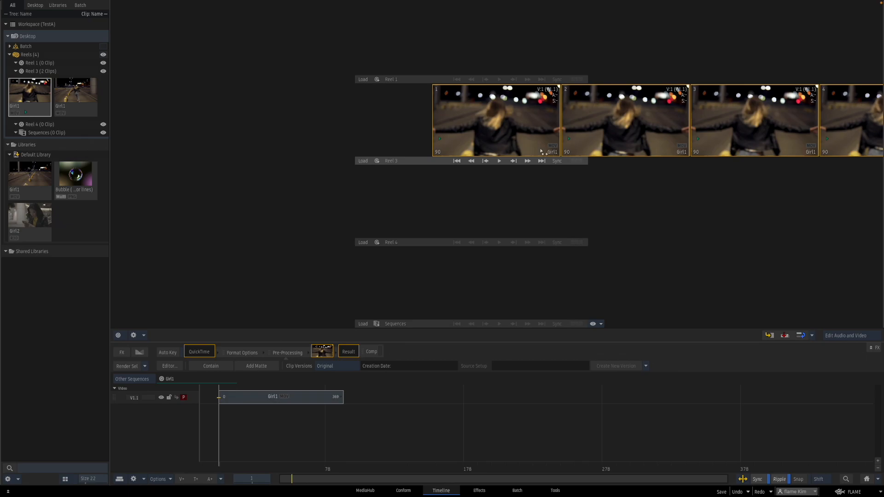
left_click(541, 161)
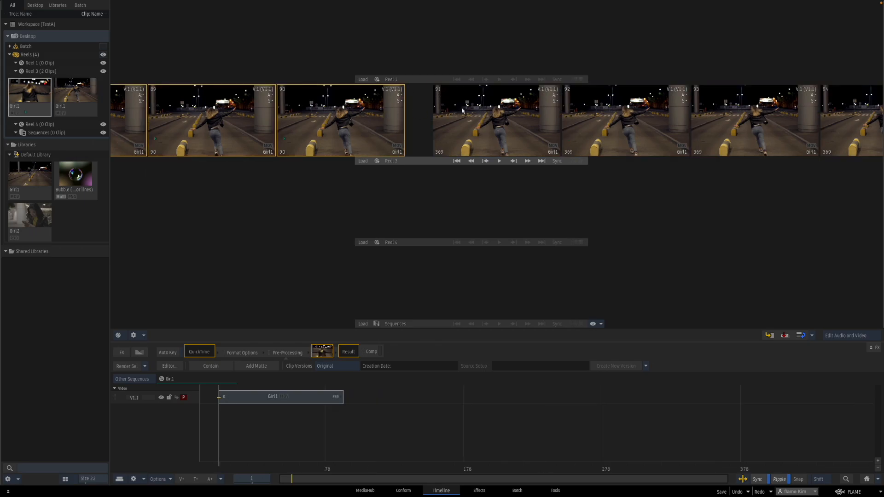
Split the second Girl1 part between frames 130 and 131 and move the section of frames 91 to 130 to Reel 4.
left_click_drag(441, 152, 522, 152)
mouse_move(442, 147)
left_mouse_down()
mouse_move(412, 138)
mouse_move(488, 148)
left_mouse_up()
left_click_drag(436, 115, 453, 122)
left_click_drag(321, 120, 391, 154)
left_click(386, 156)
left_click_drag(458, 98, 442, 193)
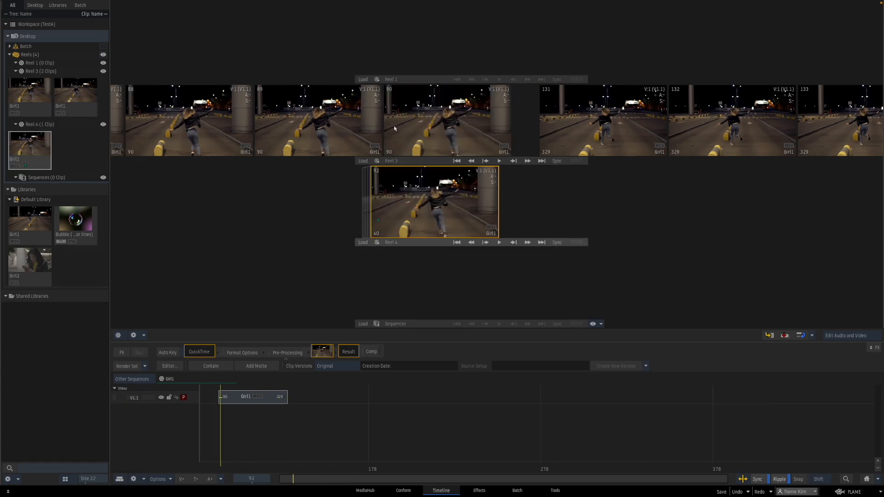
Delete the two remaining Girl1 parts from Reel 3.
left_click(566, 149)
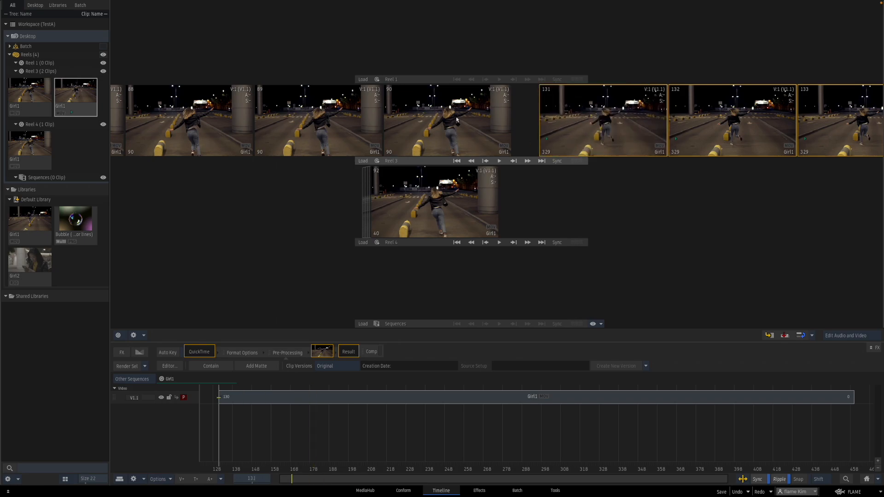
left_click_drag(462, 117, 203, 496)
left_click_drag(569, 121, 191, 495)
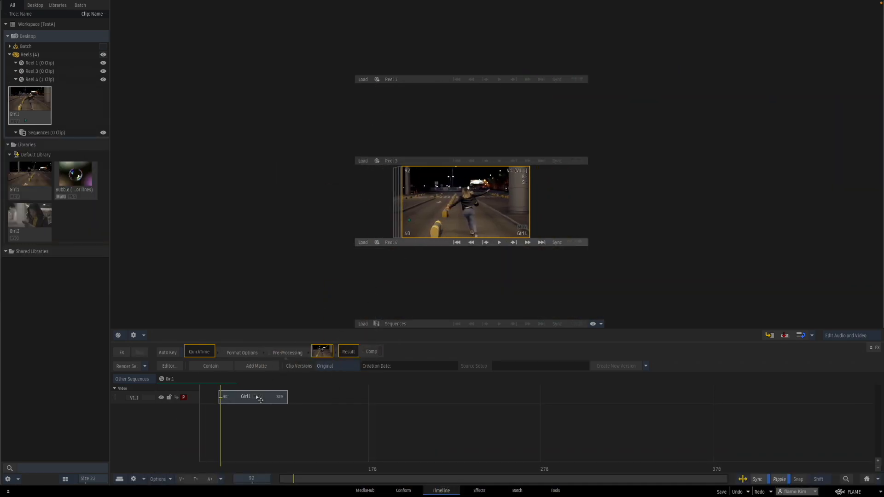
Fit the Reel 4 Girl1 segment to the timeline view and expand the clip into individual frames from frame 91.
left_click(246, 397)
left_click_drag(414, 234, 244, 247)
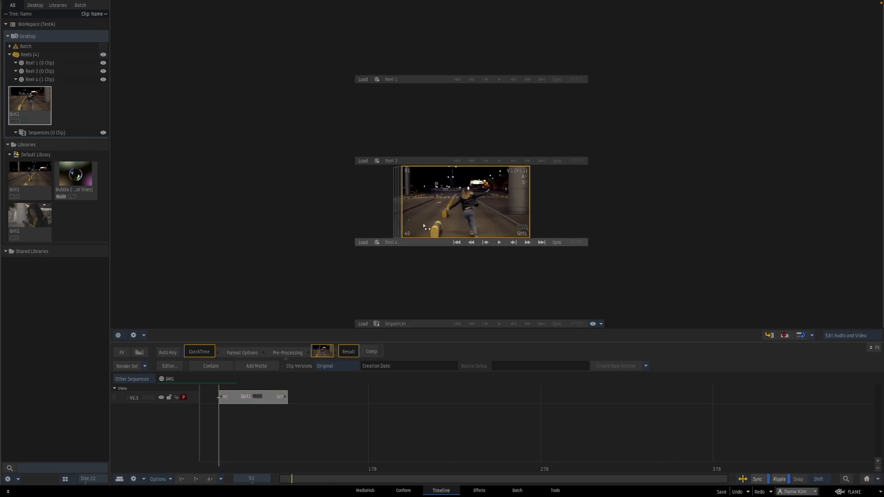
left_click(867, 480)
double_click(471, 207)
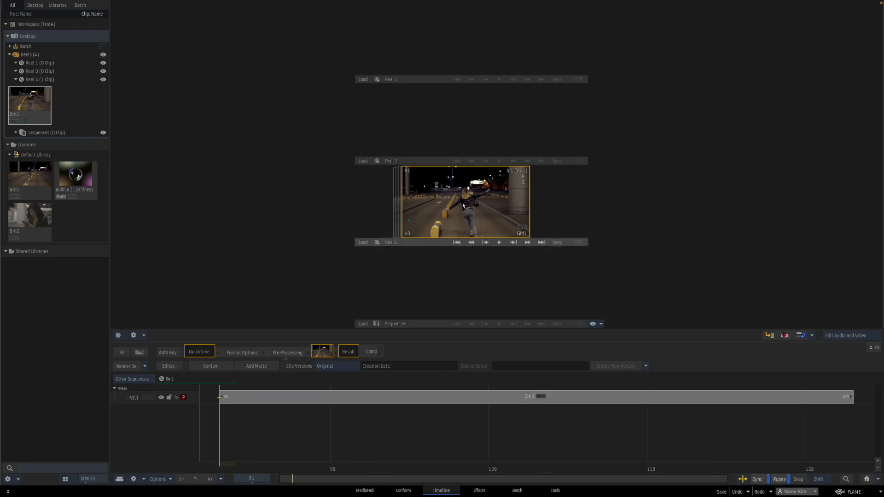
left_click_drag(471, 207, 396, 201)
left_click_drag(239, 464, 187, 453)
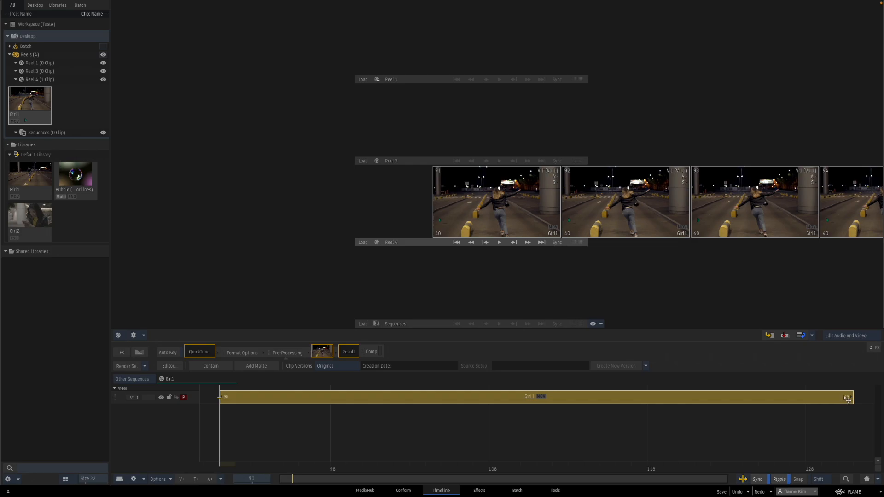
Collapse the Girl1 clip on Reel 4 and extend the segment's head in the timeline by five frames to start at frame 86.
double_click(484, 204)
left_click_drag(444, 233, 577, 227)
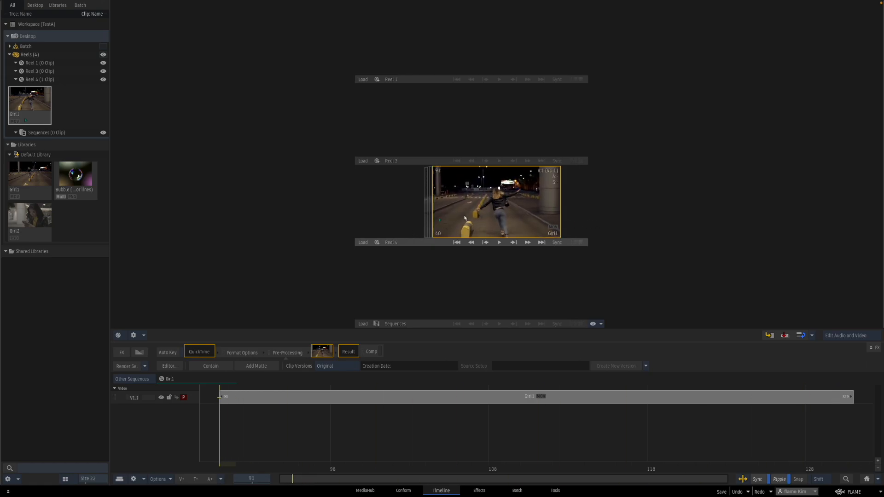
left_click_drag(710, 206, 383, 240)
left_click_drag(378, 419, 529, 415)
left_click_drag(454, 409, 585, 400)
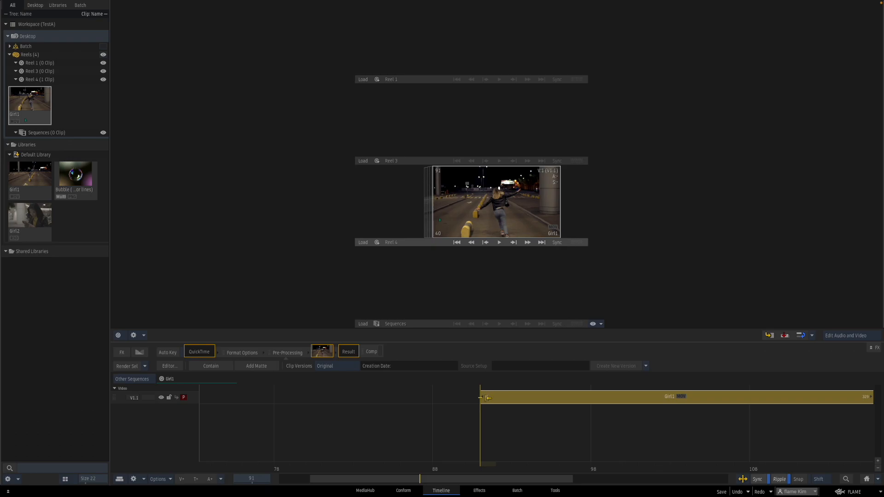
left_click_drag(473, 400, 396, 396)
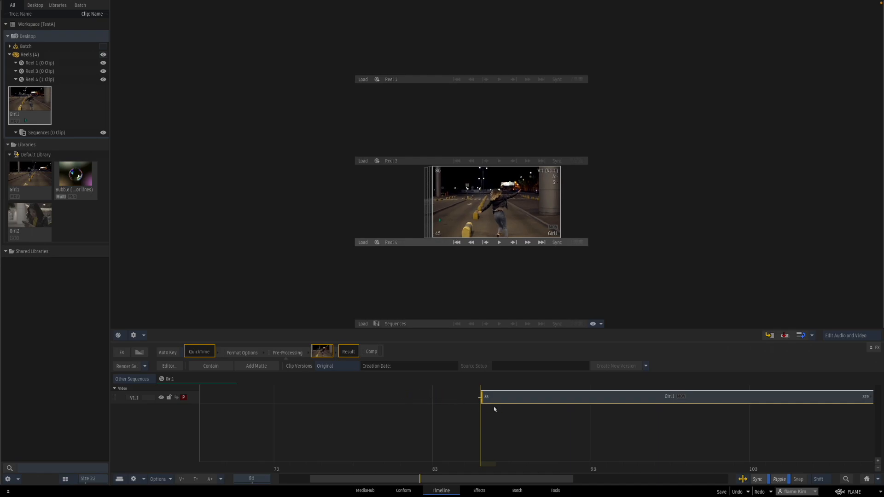
Extend the tail of the Reel 4 Girl1 segment by five frames in the timeline and inspect the clip as individual frames.
left_click_drag(438, 235, 369, 243)
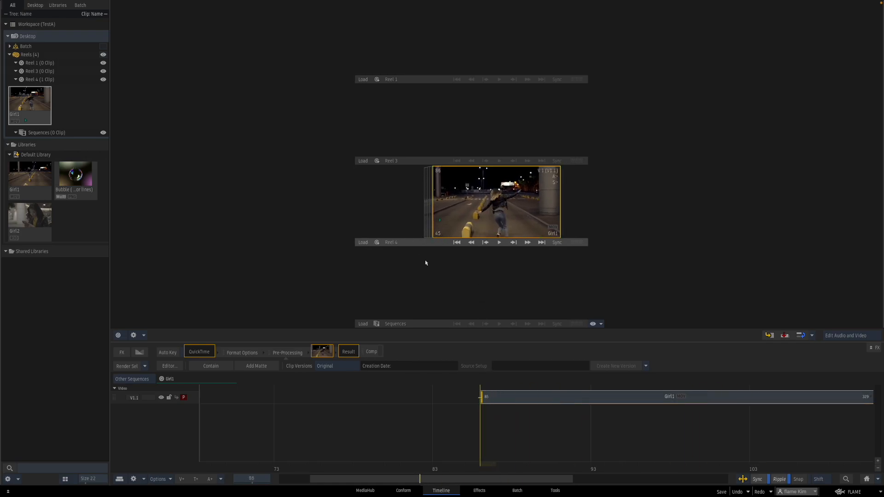
left_click(868, 479)
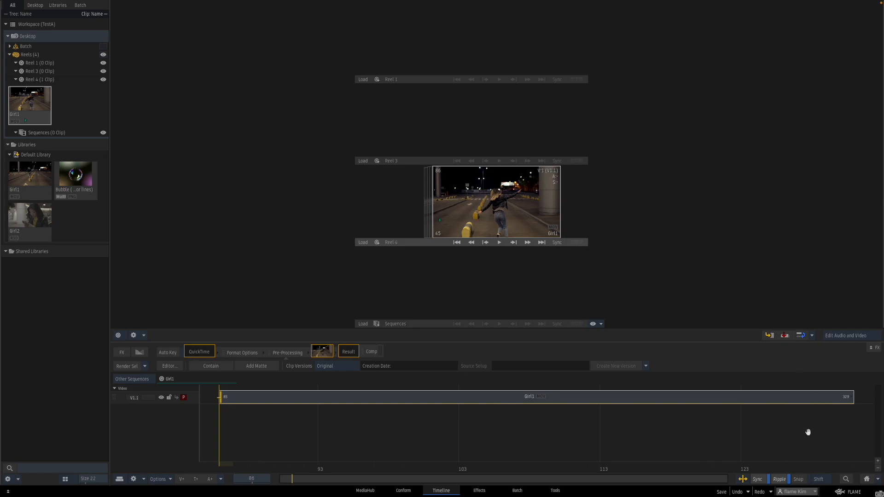
left_click_drag(810, 432, 476, 434)
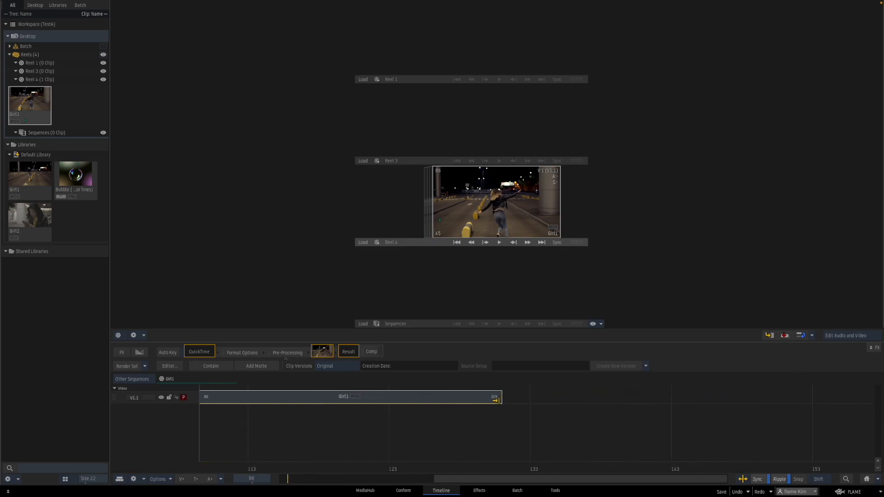
left_click_drag(496, 398, 578, 398)
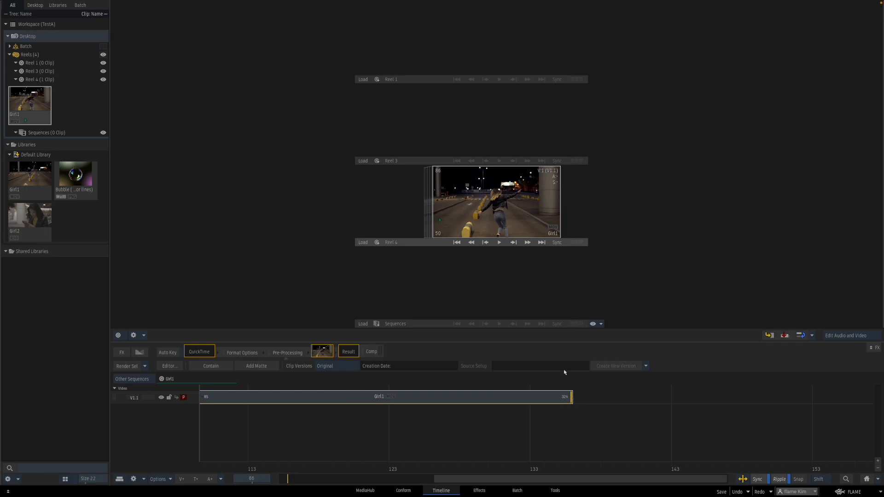
double_click(504, 211)
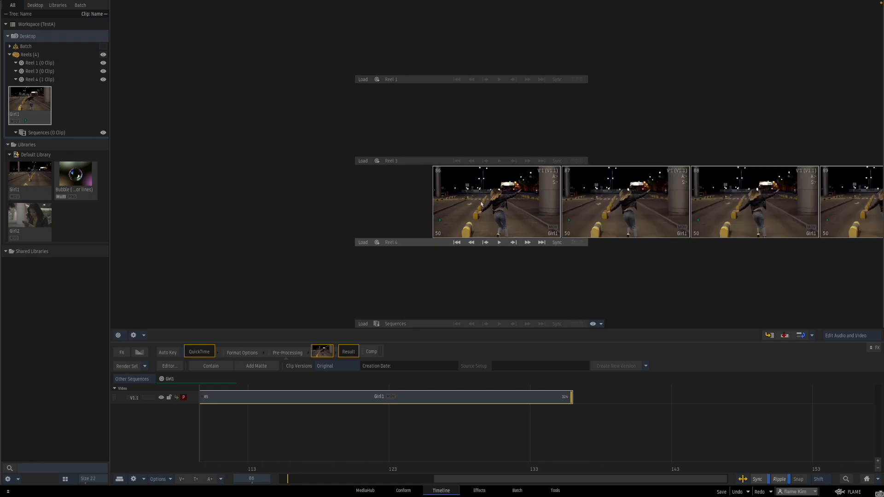
double_click(504, 206)
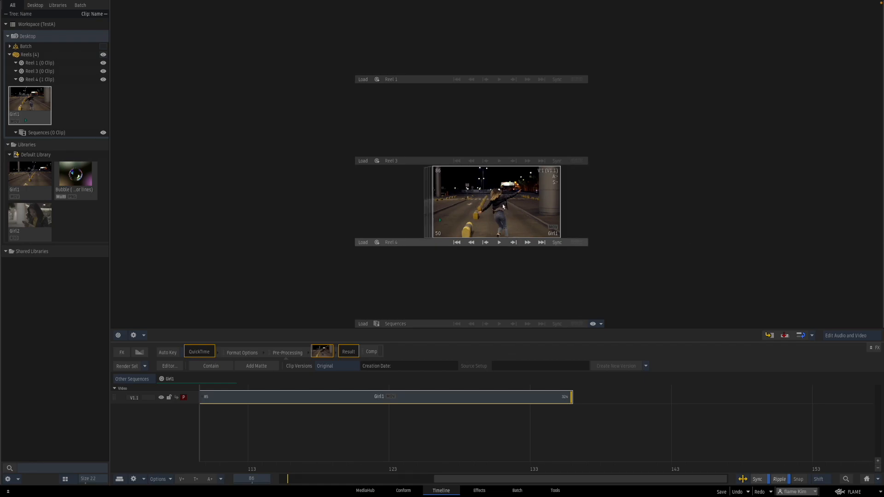
left_click(867, 479)
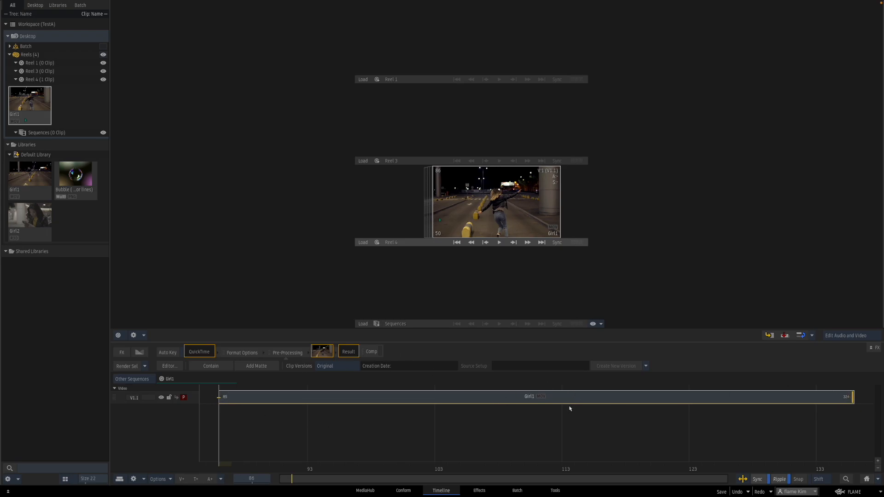
Scrub through the extended Girl1 clip on Reel 4, return to frame 86, and hard commit its segment.
left_click(498, 202)
left_click_drag(447, 234, 485, 212)
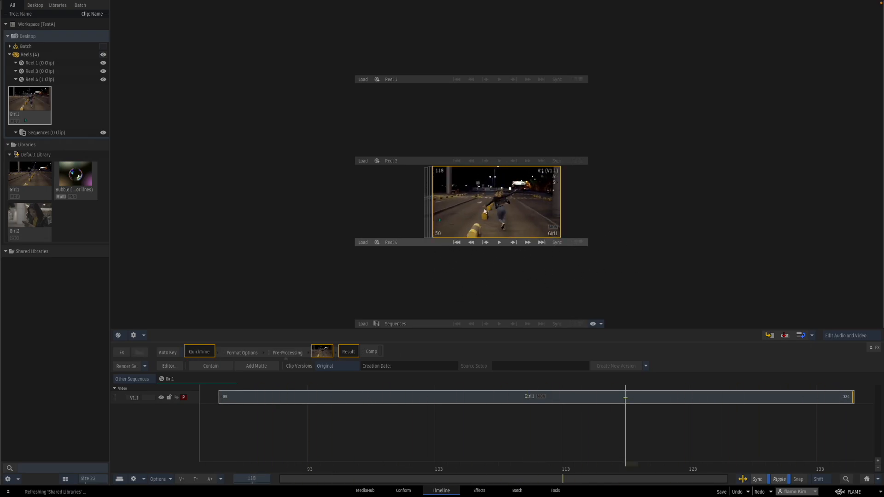
left_click_drag(445, 234, 413, 262)
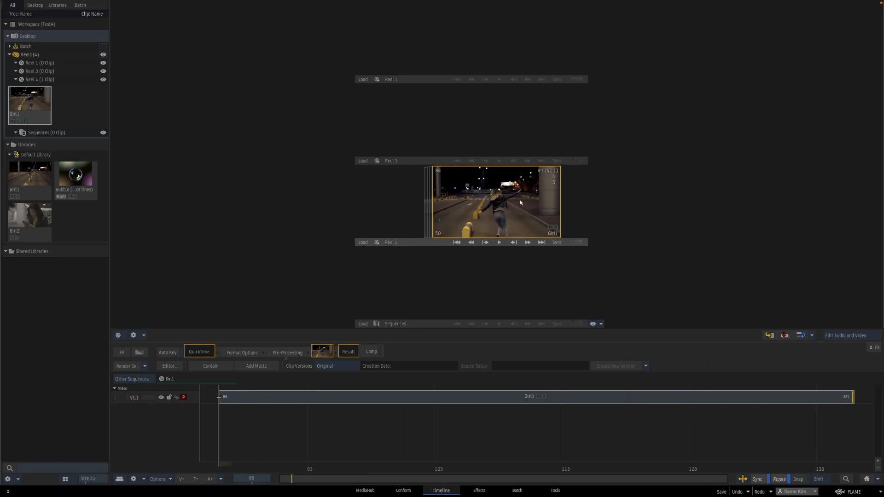
right_click(496, 196)
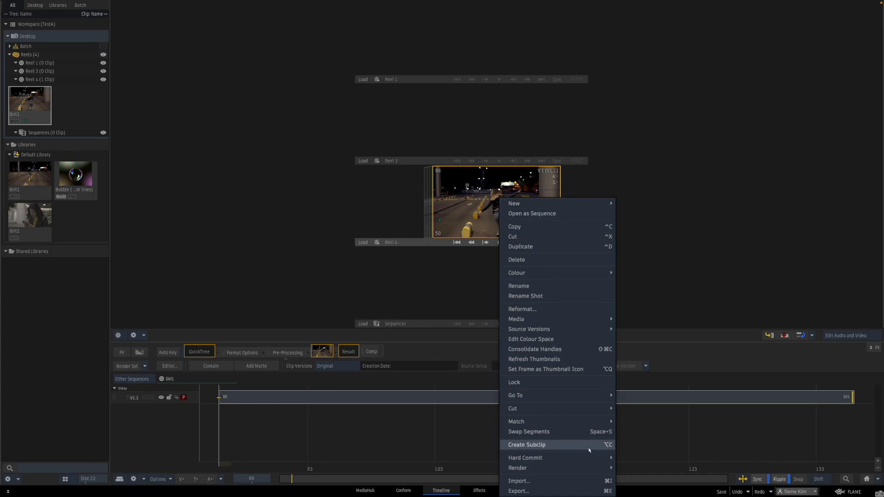
mouse_move(582, 457)
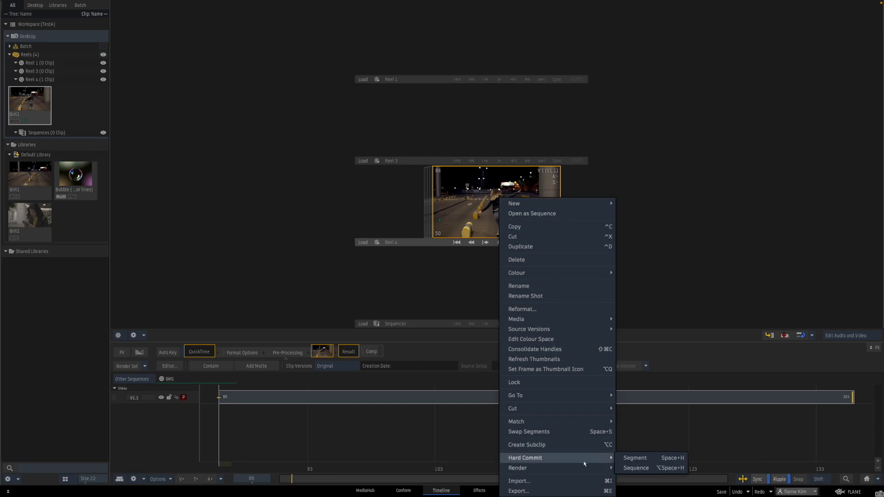
left_click(635, 458)
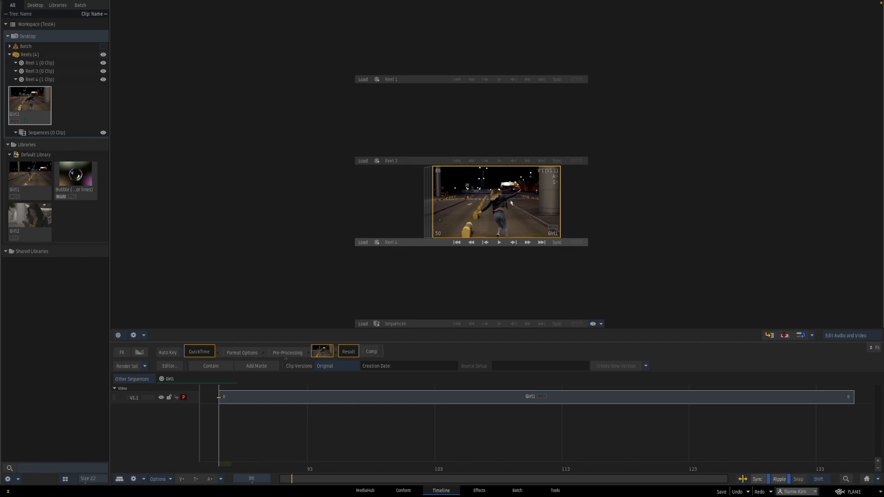
Scrub the committed Girl1 clip and copy it from Reel 4 into the Default Library, renaming the copy Girl1_Commited.
left_click_drag(437, 237, 557, 240)
left_click_drag(445, 238, 466, 284)
left_click(489, 206)
left_click(487, 198)
left_click_drag(476, 193, 83, 164)
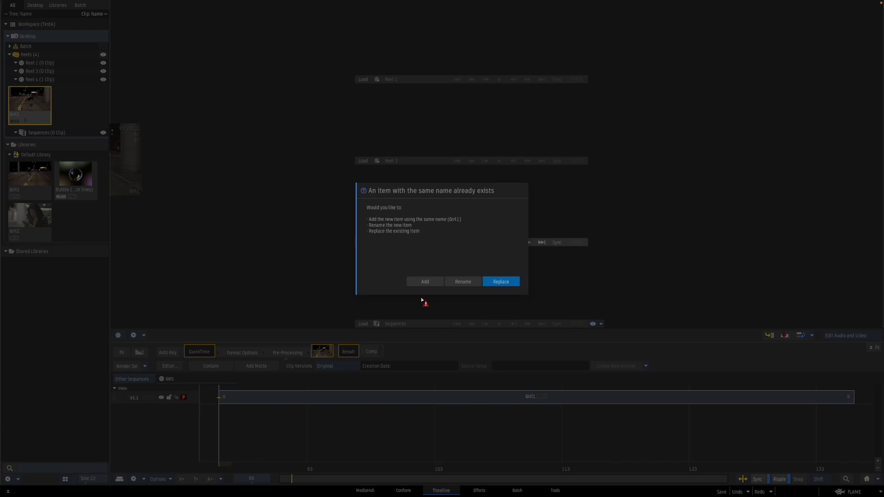
left_click(464, 282)
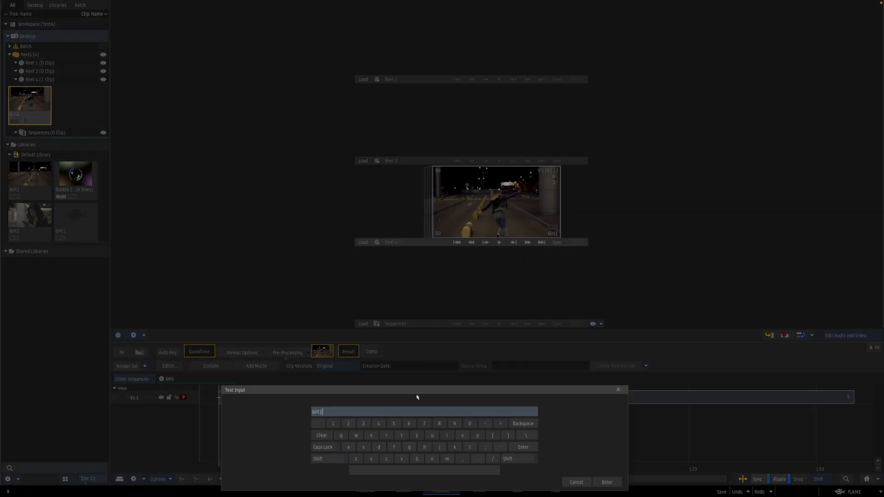
type("_Commited")
key("Return")
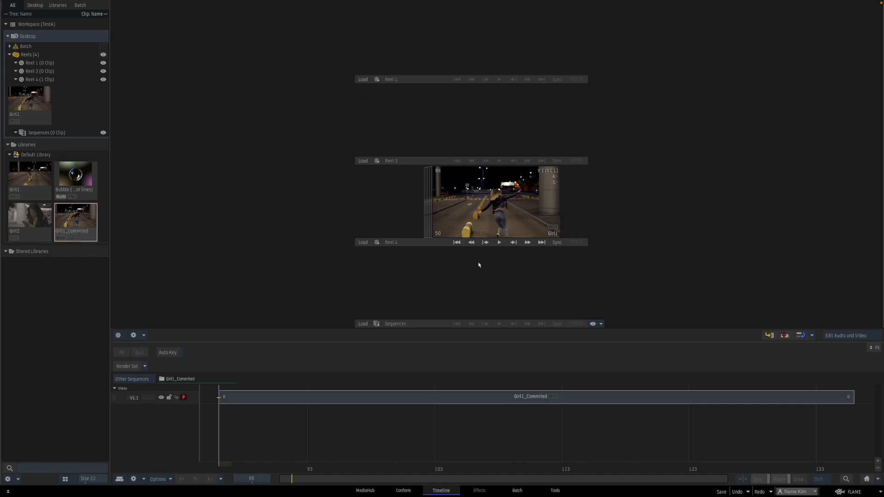
Add another copy of the committed clip to the Default Library under the same name Girl1, and remove the clip from Reel 4.
left_click_drag(487, 195, 69, 161)
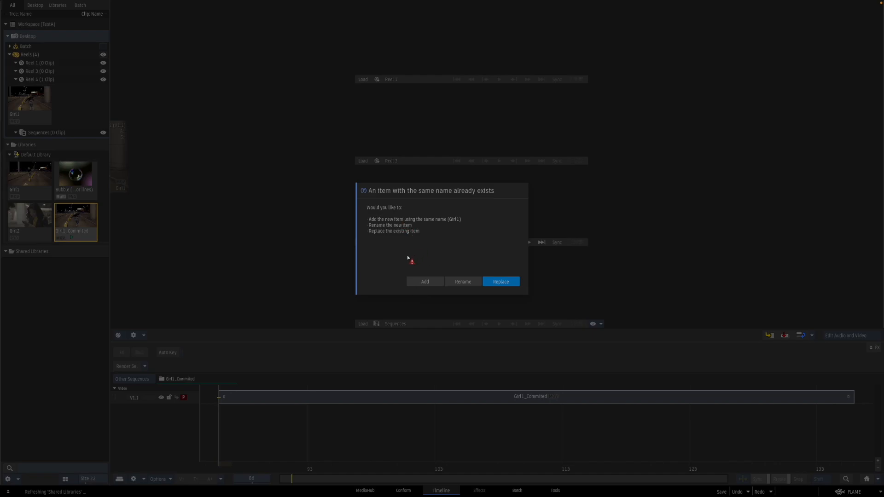
left_click(419, 285)
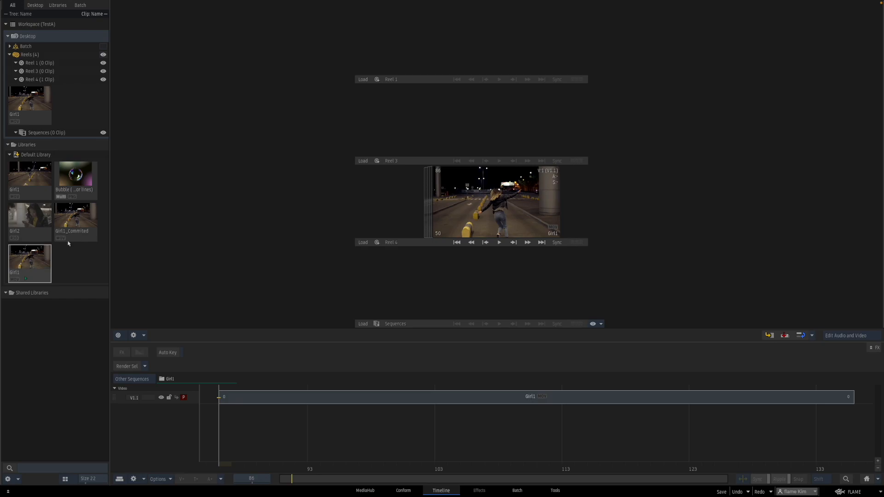
left_click_drag(510, 192, 226, 484)
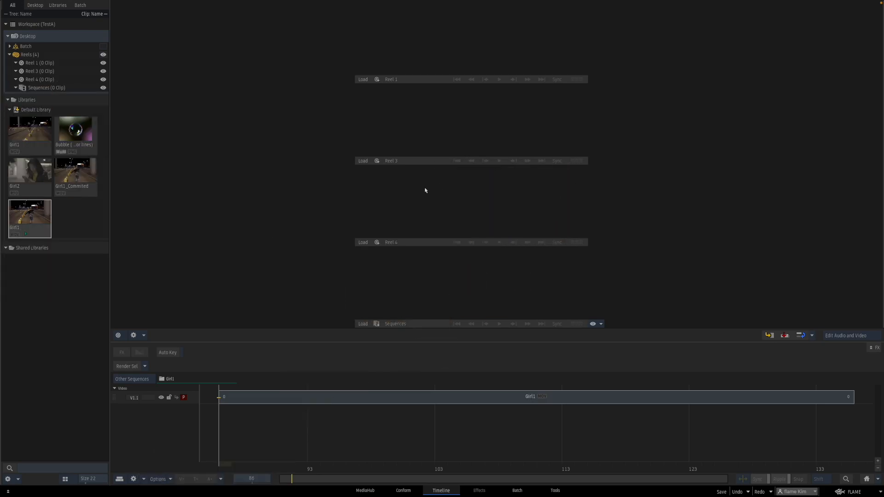
Place the original Girl1 on Reel 3 and the committed Girl1 on Reel 4, and scrub both to compare them.
left_click_drag(16, 133, 426, 130)
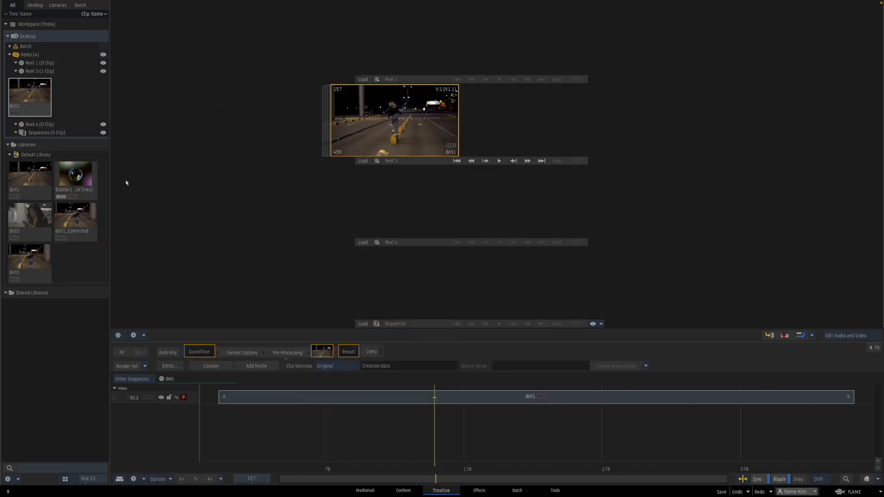
left_click_drag(27, 267, 363, 230)
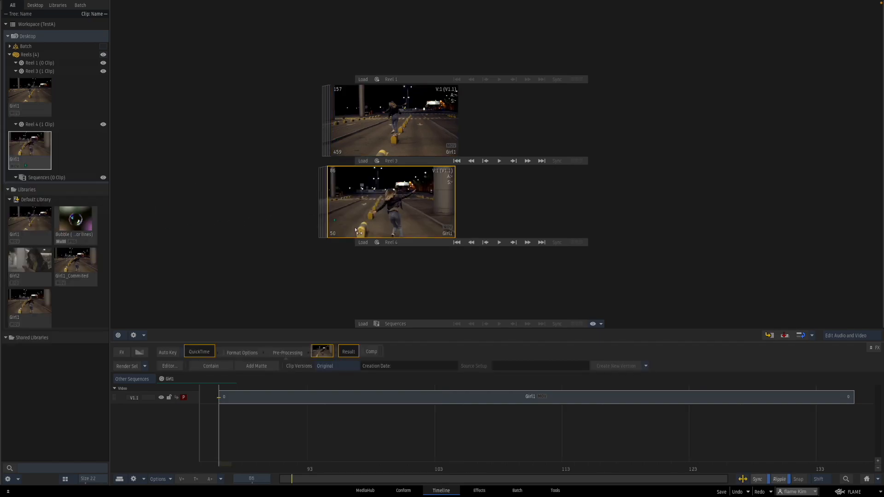
left_click_drag(335, 153, 332, 153)
left_click_drag(332, 234, 335, 235)
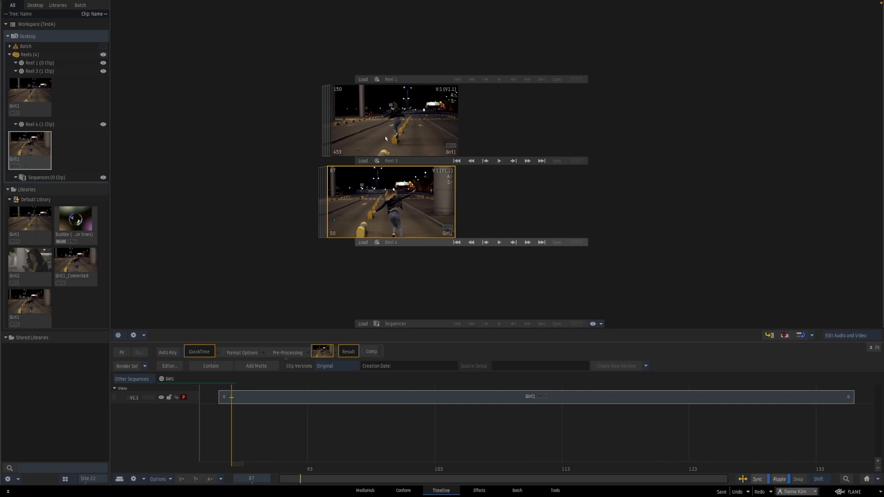
Delete the Girl1 clips from Reel 3 and Reel 4.
key("d")
key("Delete")
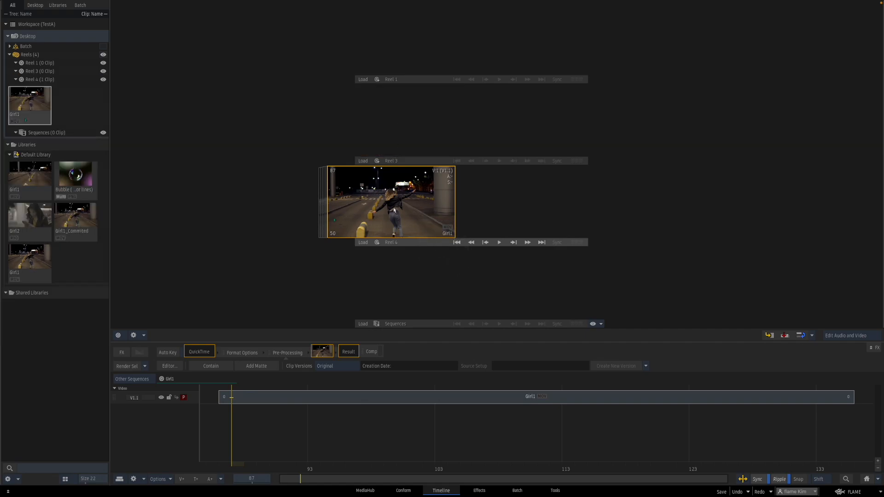
key("Delete")
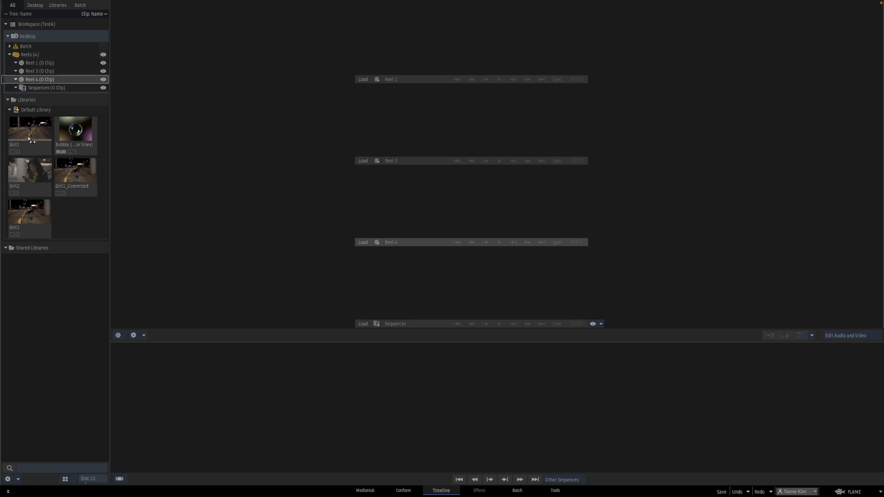
Remove the committed Girl1 duplicate and the original Girl1 clip from the Default Library.
double_click(35, 214)
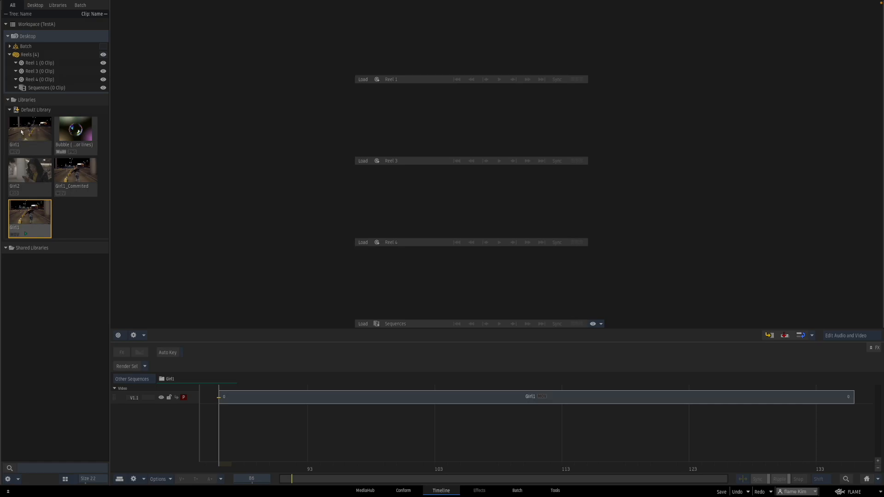
left_click(21, 133)
left_click(30, 217)
left_click_drag(30, 217, 71, 247)
left_click_drag(31, 219, 32, 496)
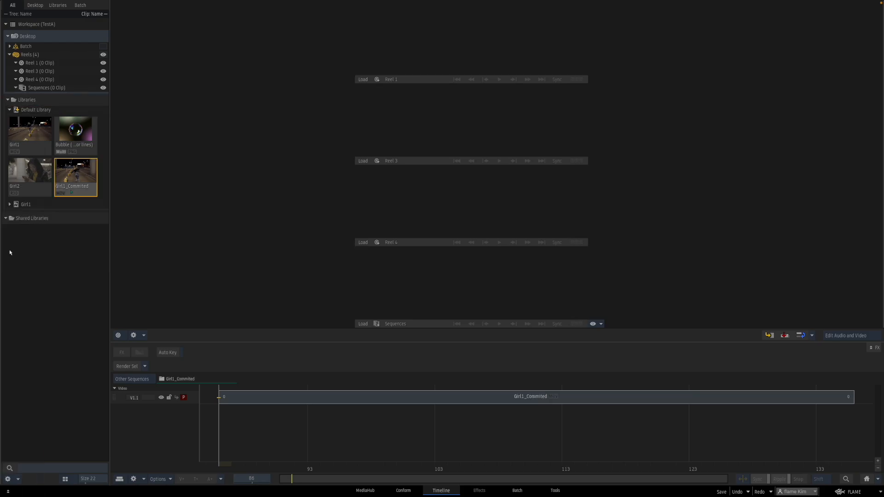
left_click_drag(29, 137, 48, 496)
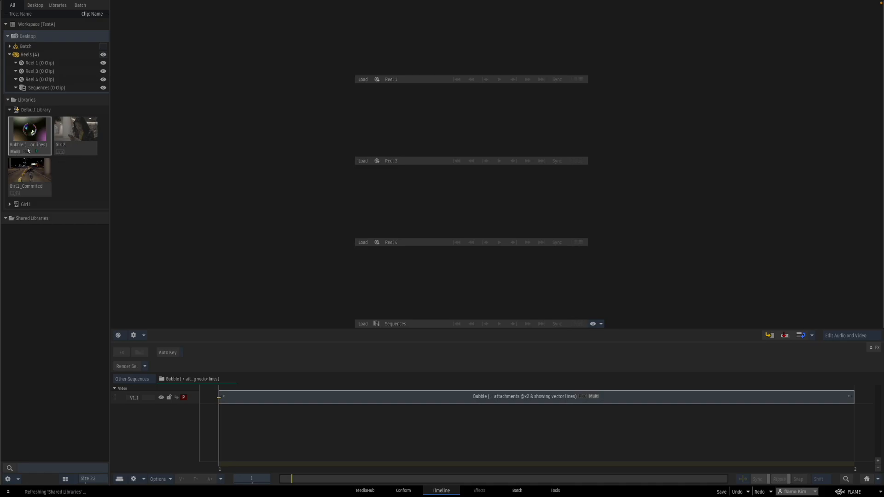
Check the remaining library clips, place Girl1_Commited on Reel 3, and delete it from the reel again.
left_click(74, 136)
left_click(29, 136)
left_click(22, 180)
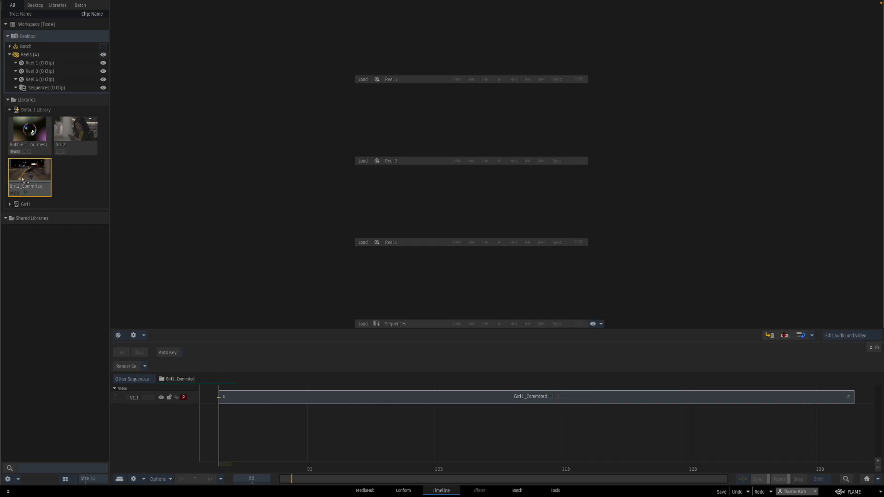
mouse_move(34, 175)
left_mouse_down()
mouse_move(54, 153)
mouse_move(26, 177)
left_mouse_up()
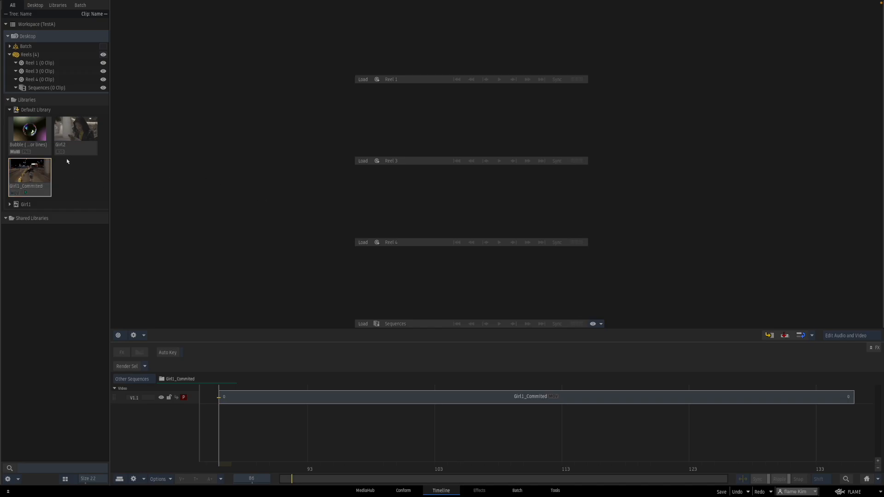
left_click_drag(34, 176, 293, 154)
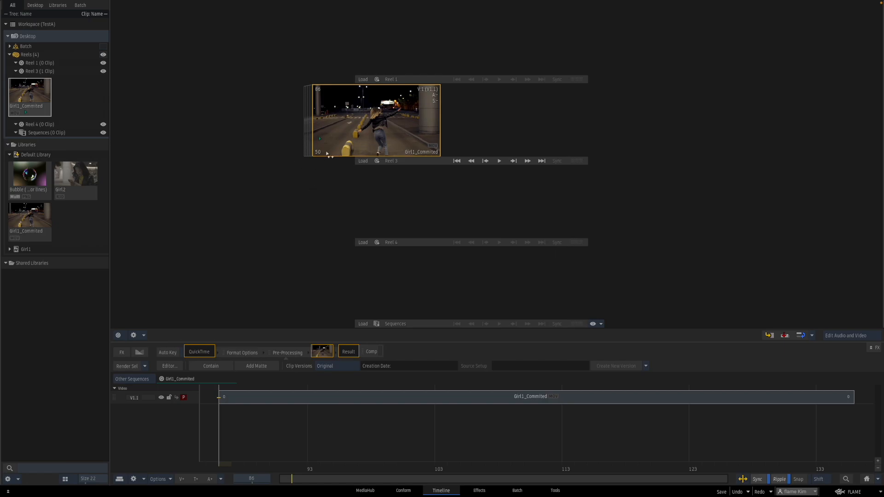
key("Delete")
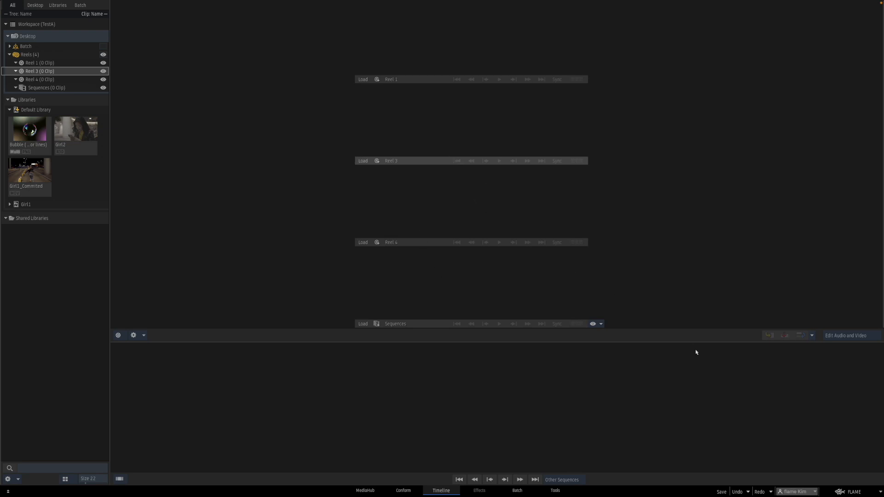
left_click(721, 492)
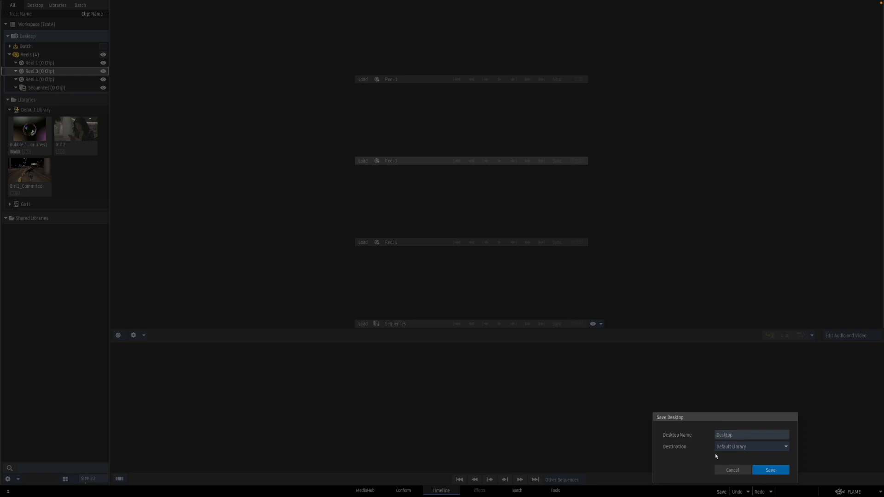
left_click(723, 466)
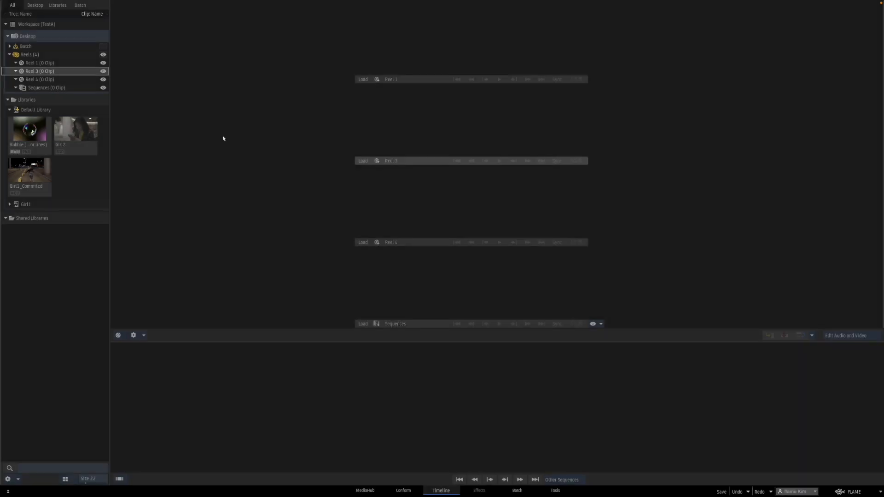
key("ctrl+s")
Create a new library named My Footages under Libraries.
double_click(26, 174)
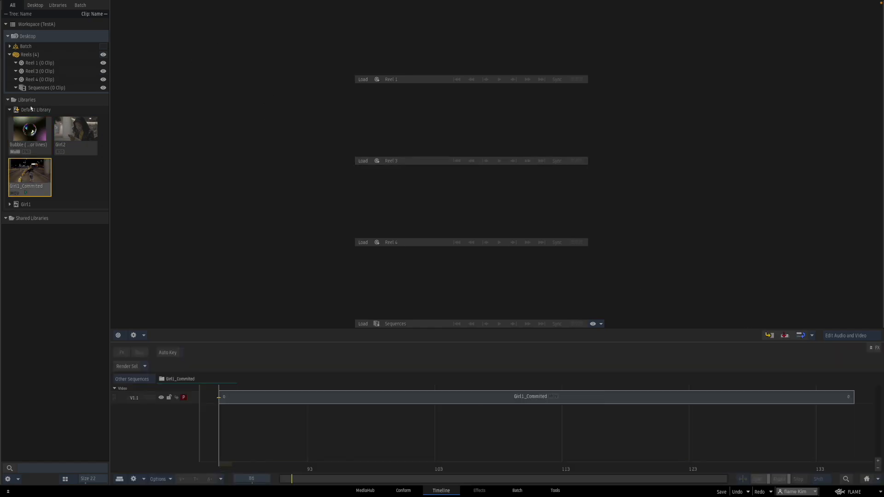
left_click(51, 100)
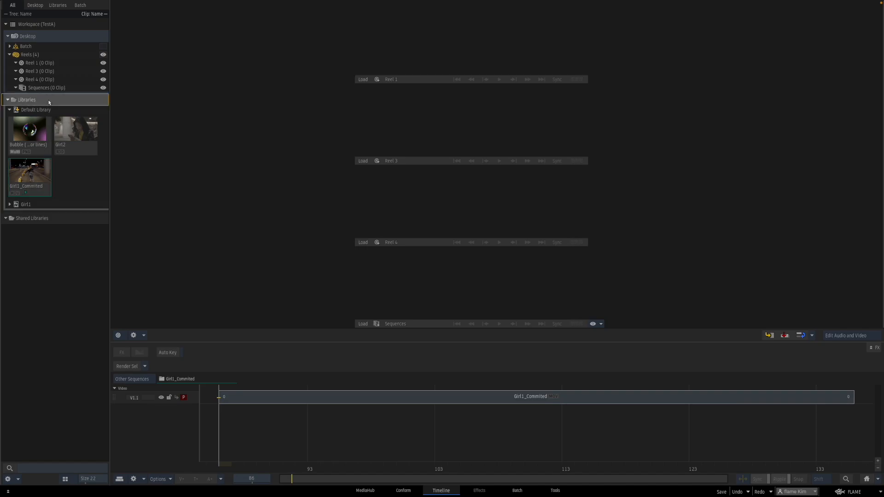
right_click(47, 101)
mouse_move(68, 109)
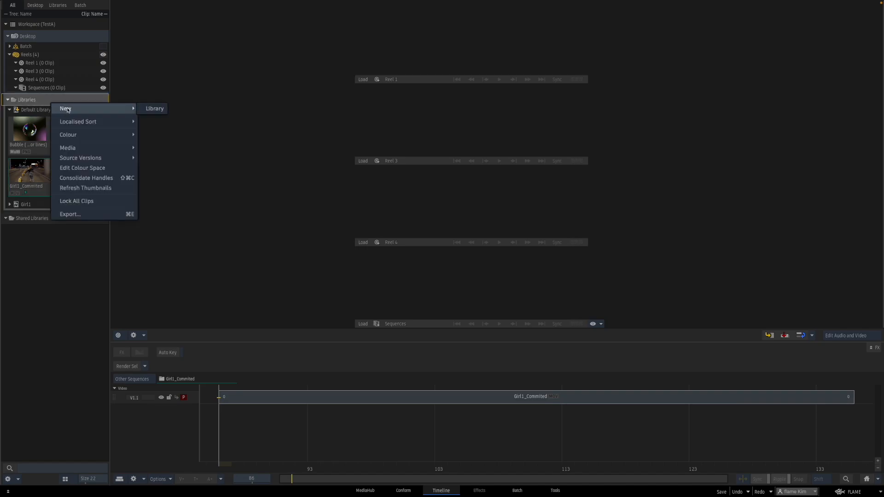
left_click(156, 110)
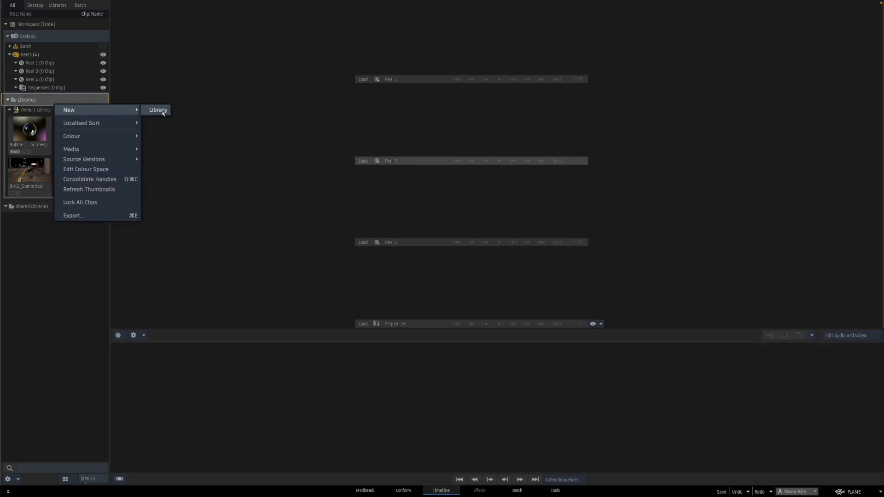
left_click(157, 110)
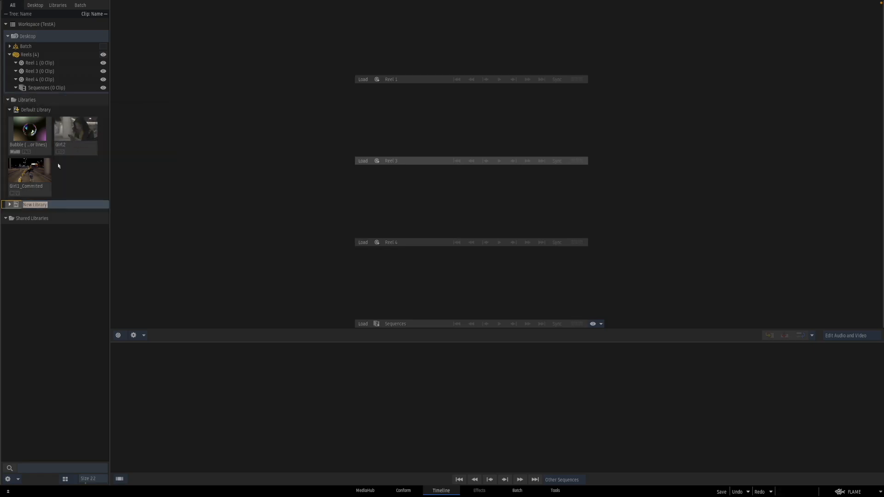
type("My Footages")
key("Return")
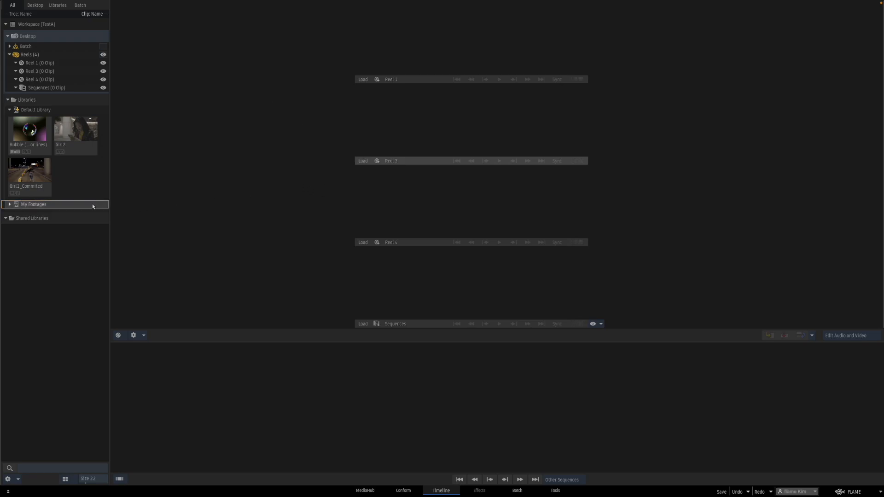
Add a folder named Girl inside the My Footages library.
right_click(68, 206)
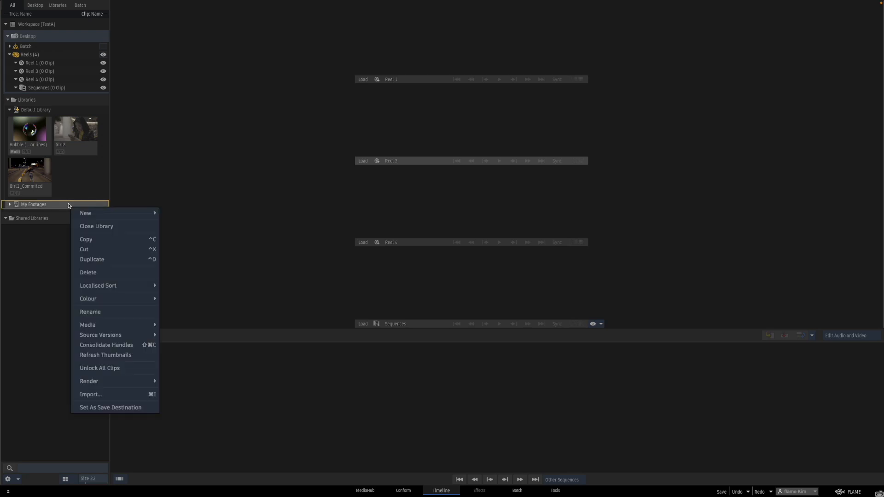
mouse_move(83, 213)
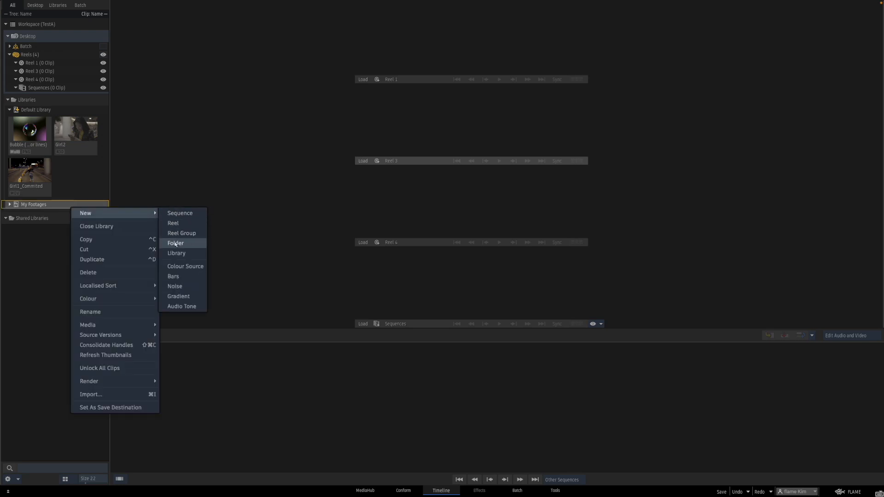
left_click(175, 244)
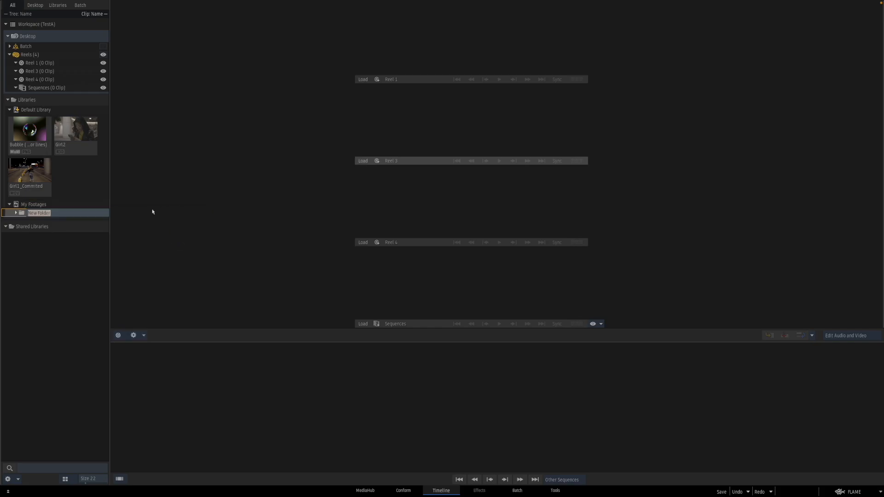
type("Girl")
key("Return")
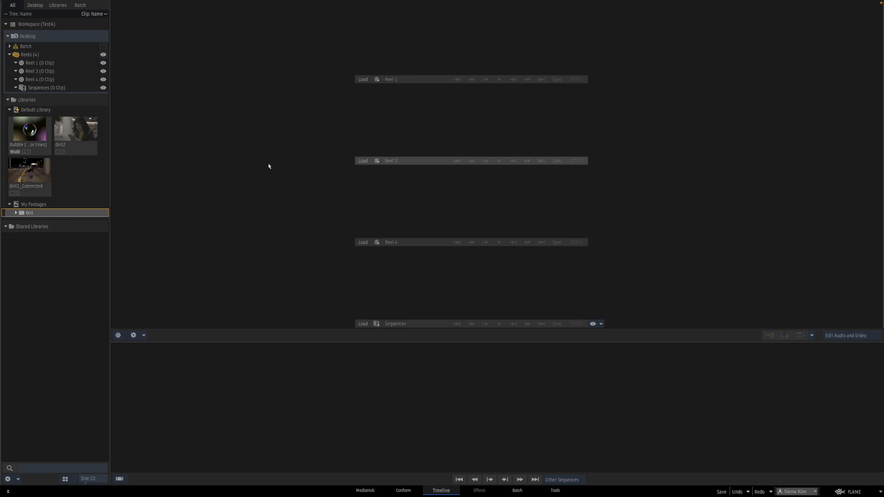
Move the Girl2 and Girl1_Commited clips from the Default Library into the Girl folder and collapse the folder.
left_click(71, 141)
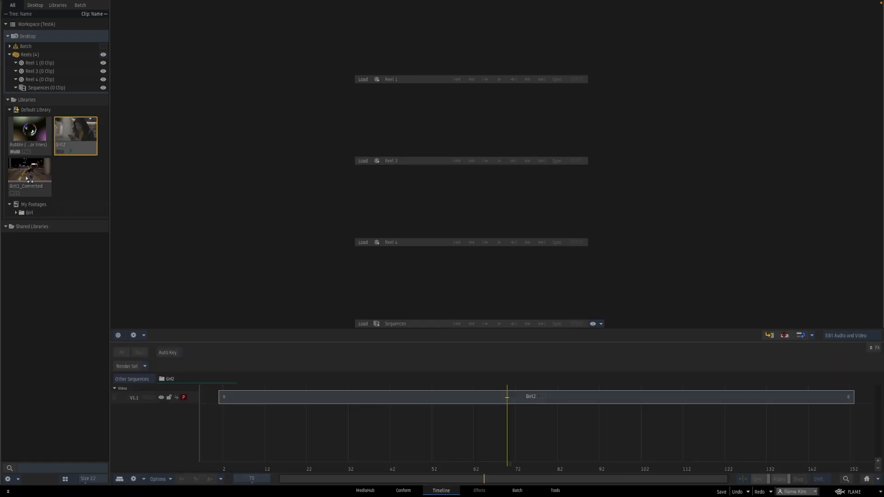
left_click(33, 176)
left_click_drag(33, 176, 41, 213)
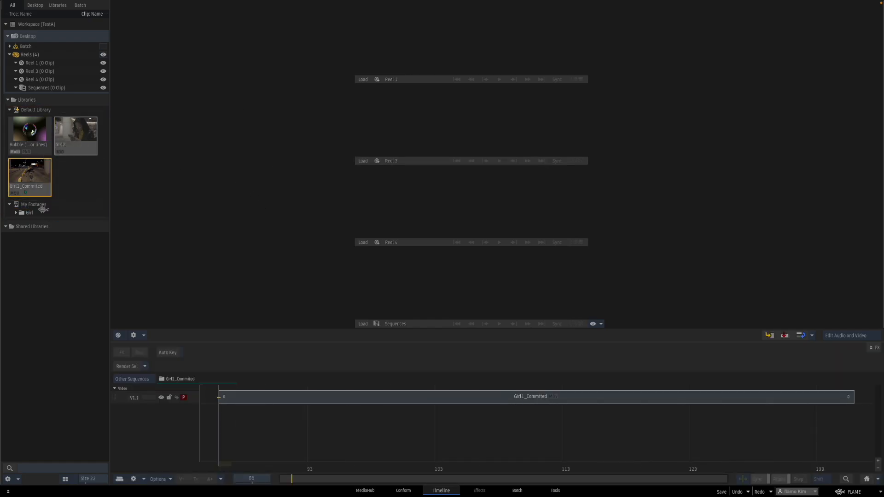
left_click(16, 171)
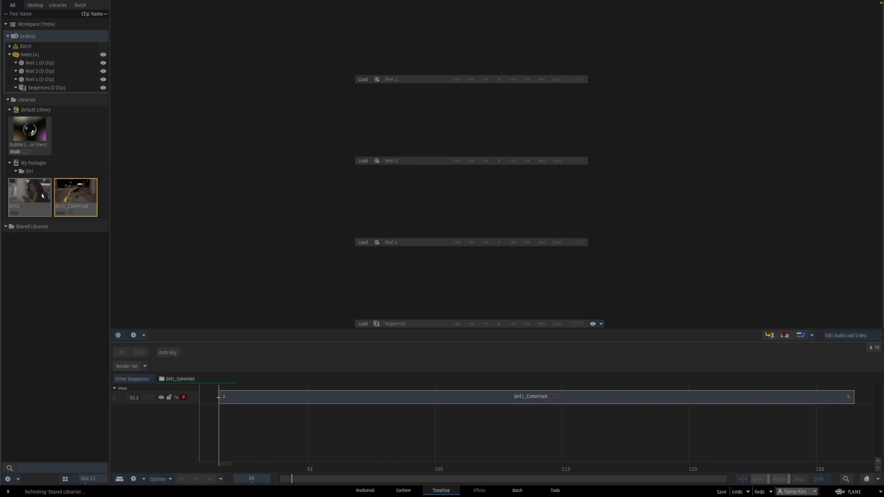
left_click(17, 172)
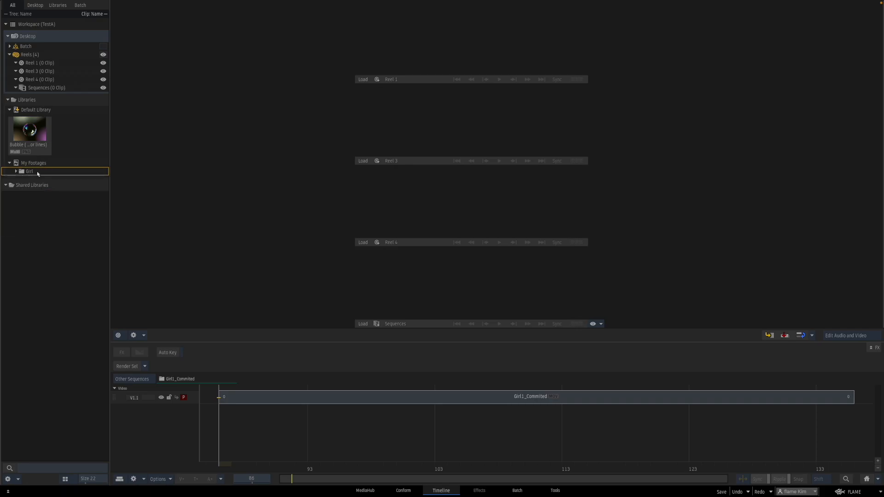
Add a second folder named Bubble inside the My Footages library.
left_click(28, 163)
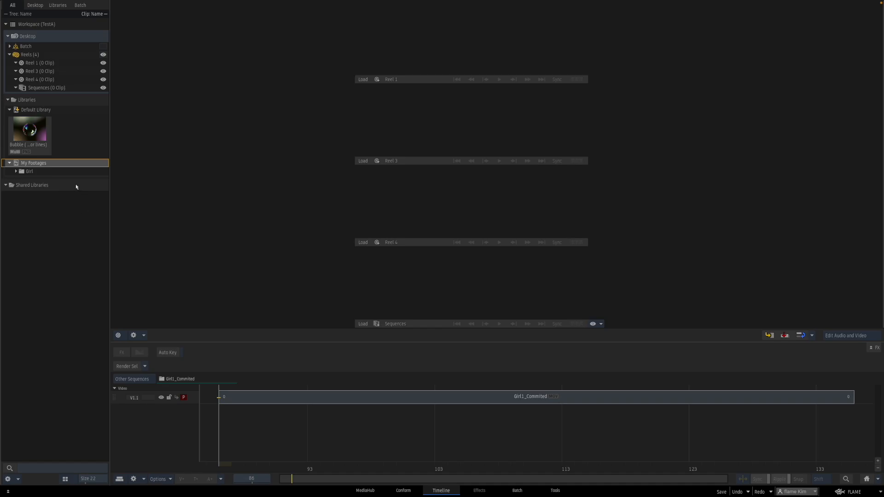
right_click(72, 165)
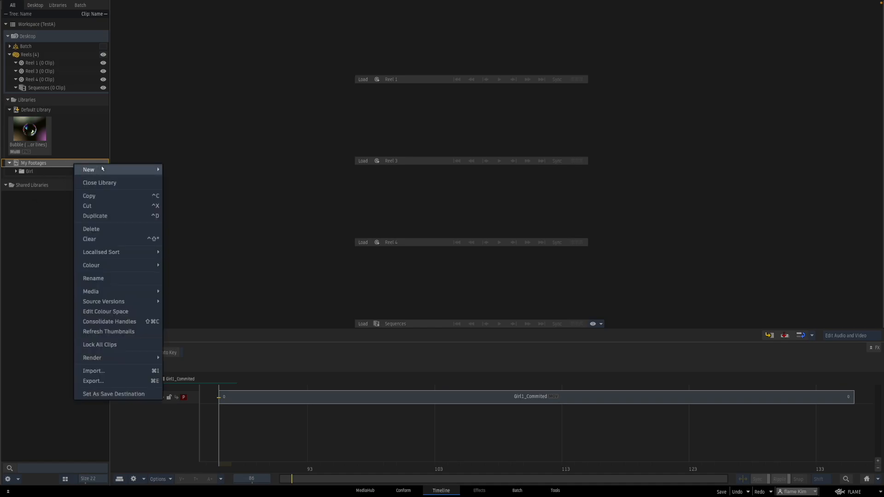
mouse_move(138, 170)
left_click(178, 200)
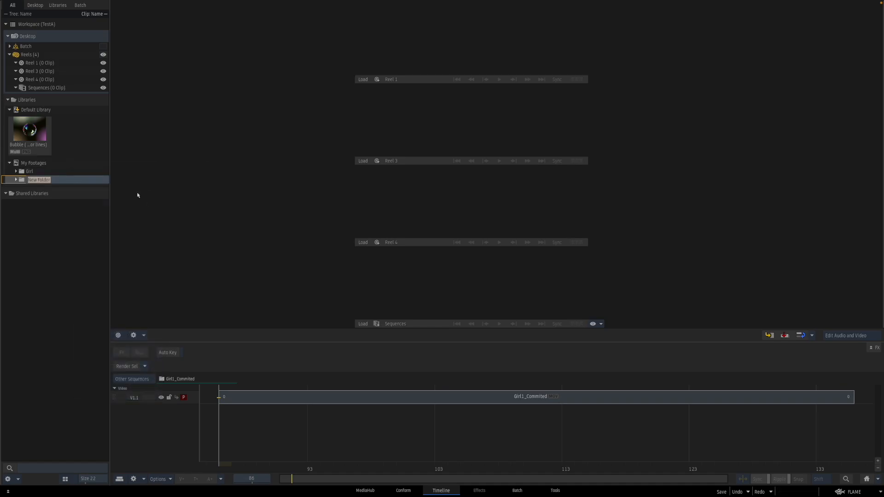
type("Bubble")
key("Return")
Move the Bubble clip from the Default Library into the Bubble folder, and check the contents of both My Footages folders.
left_click_drag(29, 121, 32, 179)
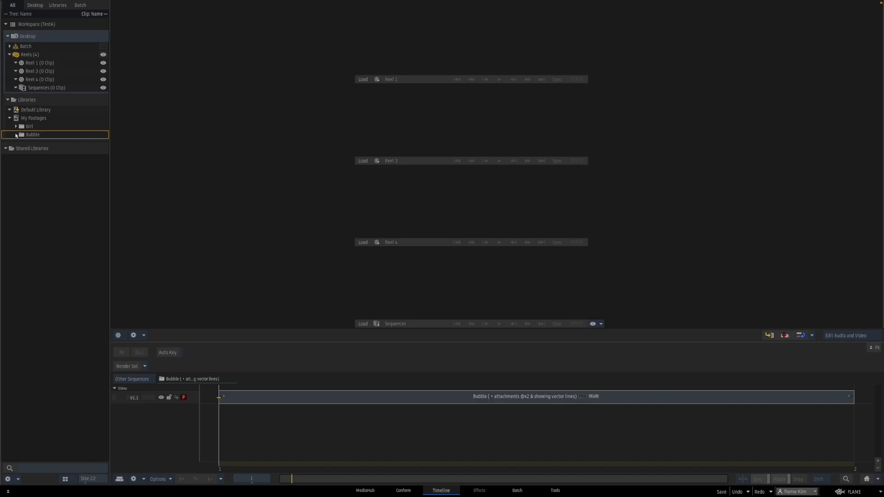
left_click(16, 134)
left_click(16, 126)
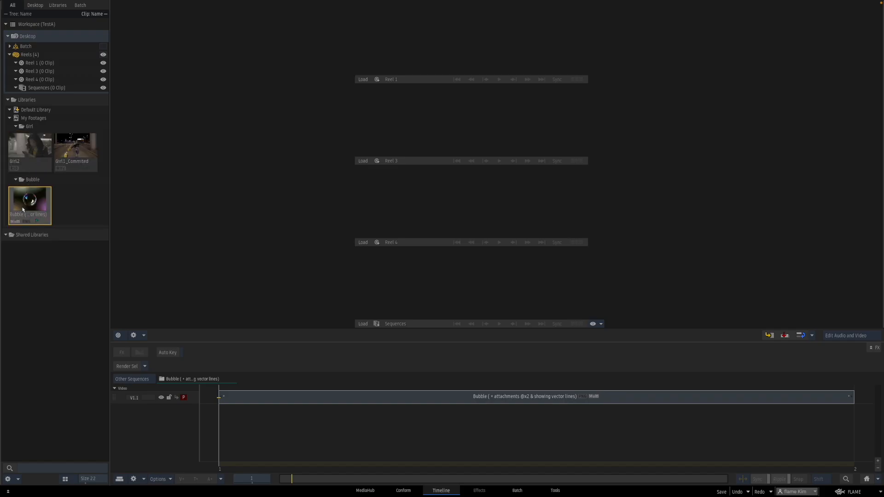
left_click(16, 127)
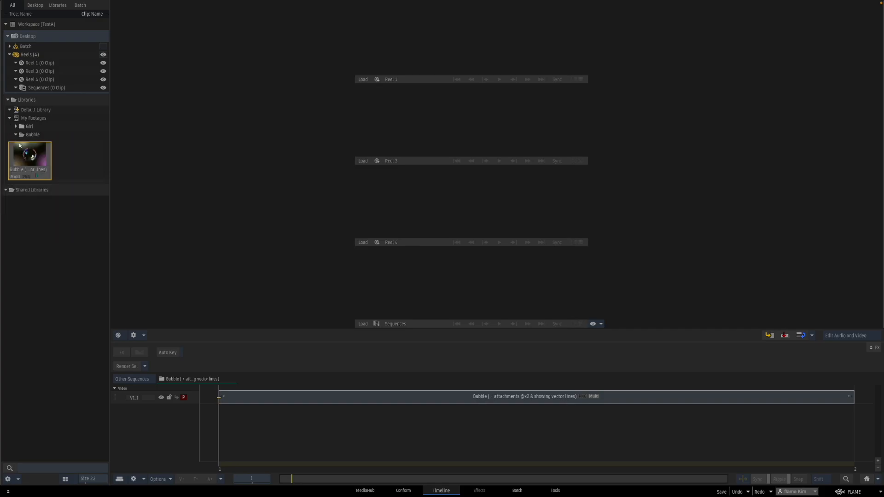
left_click(16, 134)
left_click(10, 117)
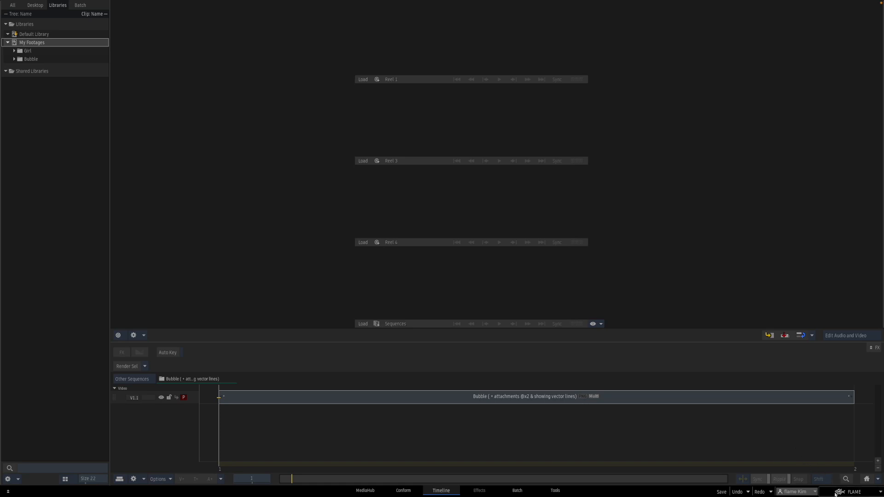
Exit the application and confirm the exit.
left_click(839, 492)
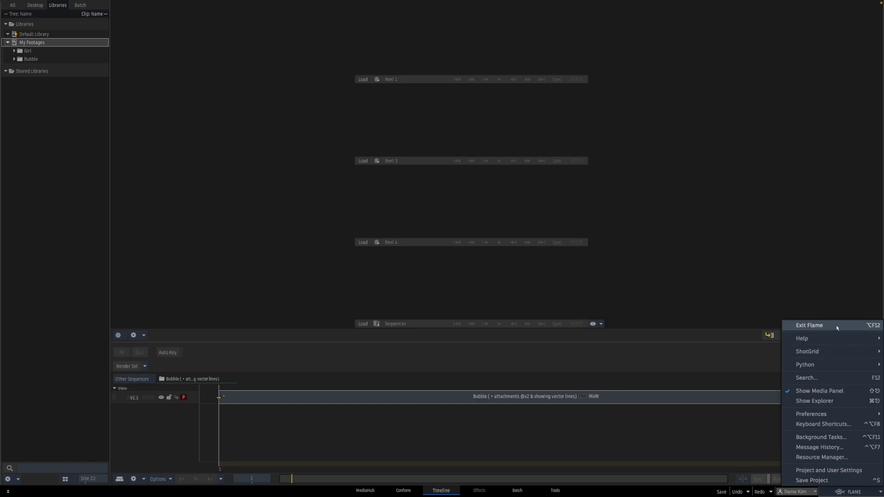
left_click(860, 326)
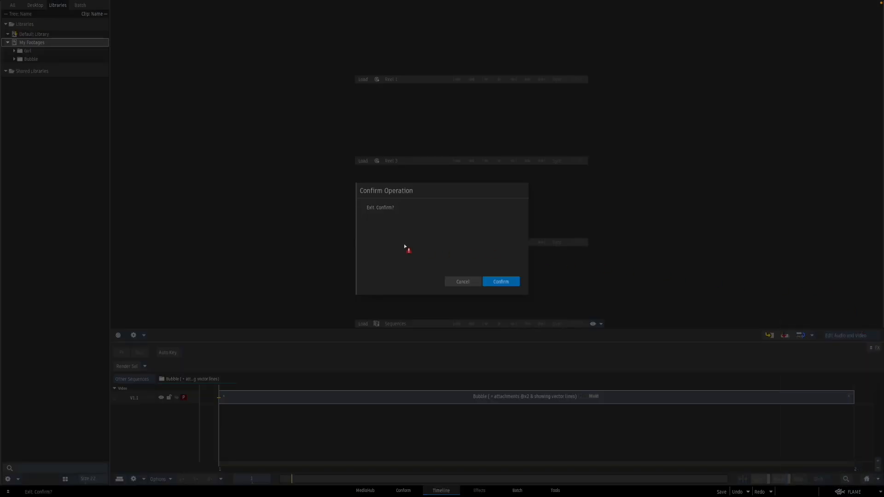
left_click(506, 282)
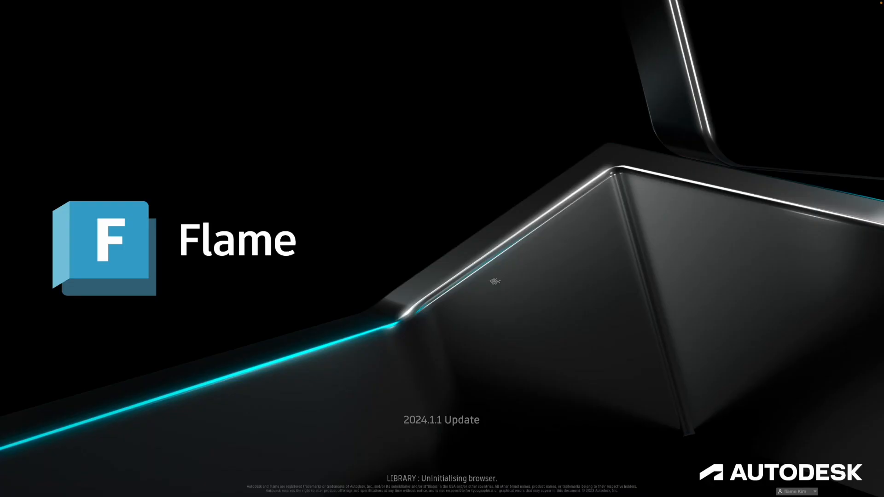